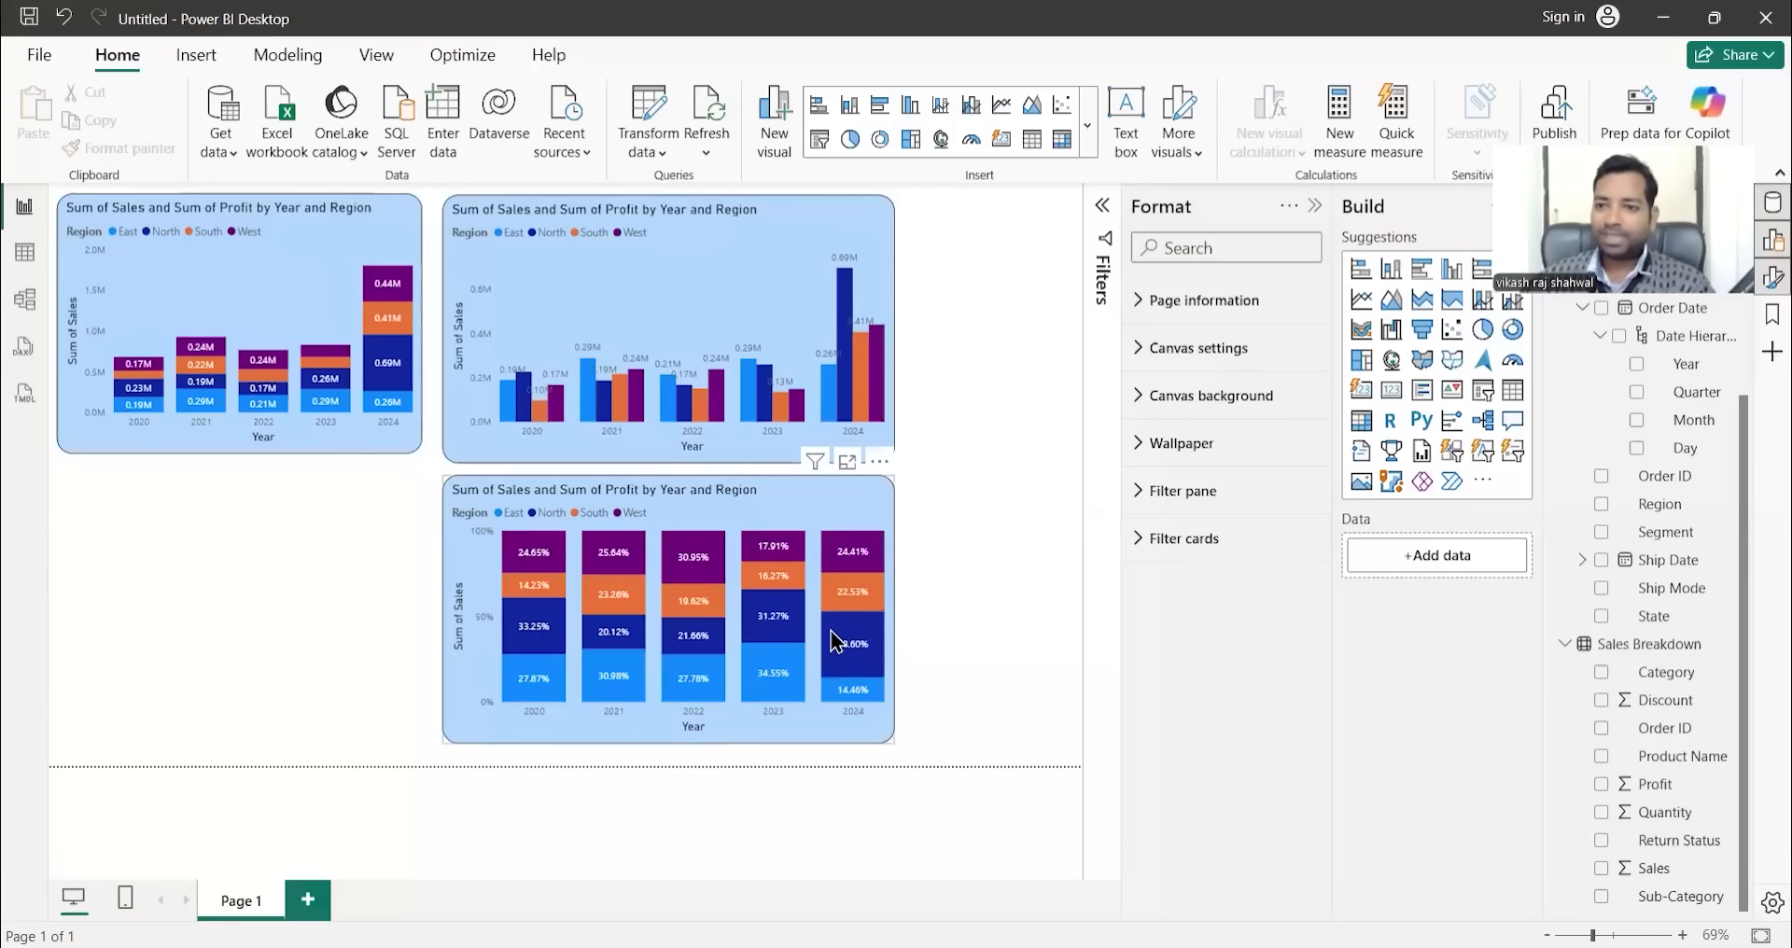
- Rename the report page with the three column visuals as Column Chart
{"action": "mouse_move", "coordinate": [833, 633]}
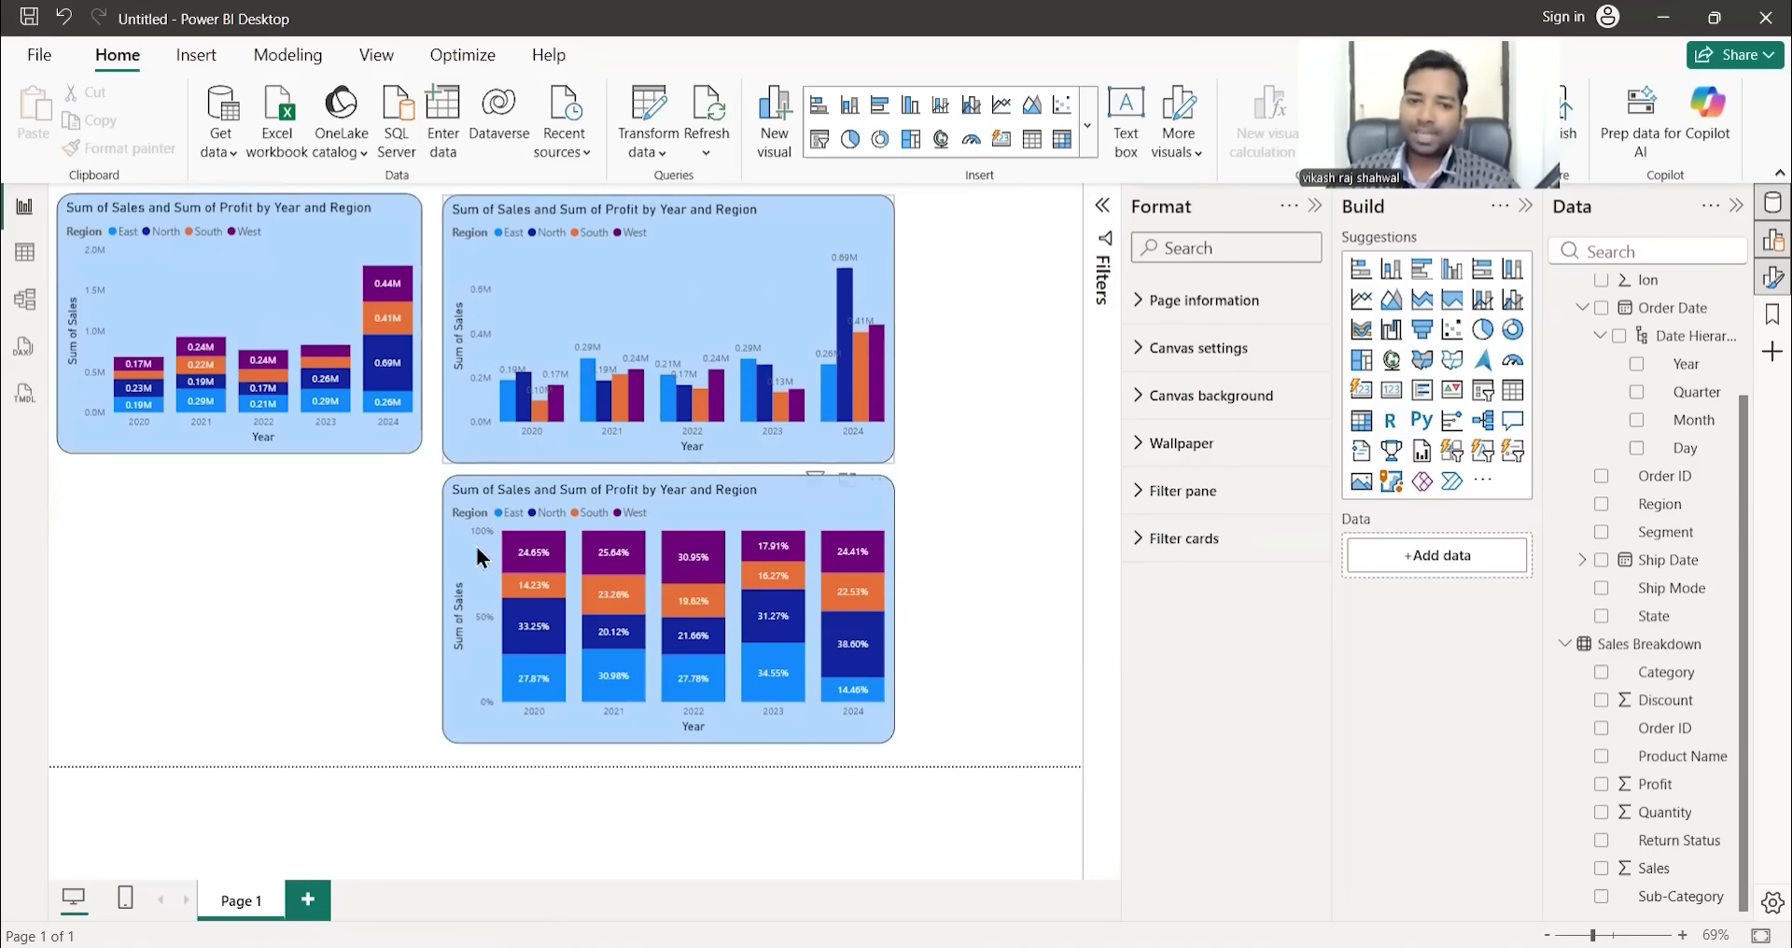
{"action": "double_click", "coordinate": [241, 902]}
{"action": "type", "text": "Pag"}
{"action": "key", "text": "BackSpace"}
{"action": "key", "text": "BackSpace"}
{"action": "key", "text": "BackSpace"}
{"action": "type", "text": "Coloumn Chart"}
{"action": "key", "text": "Return"}
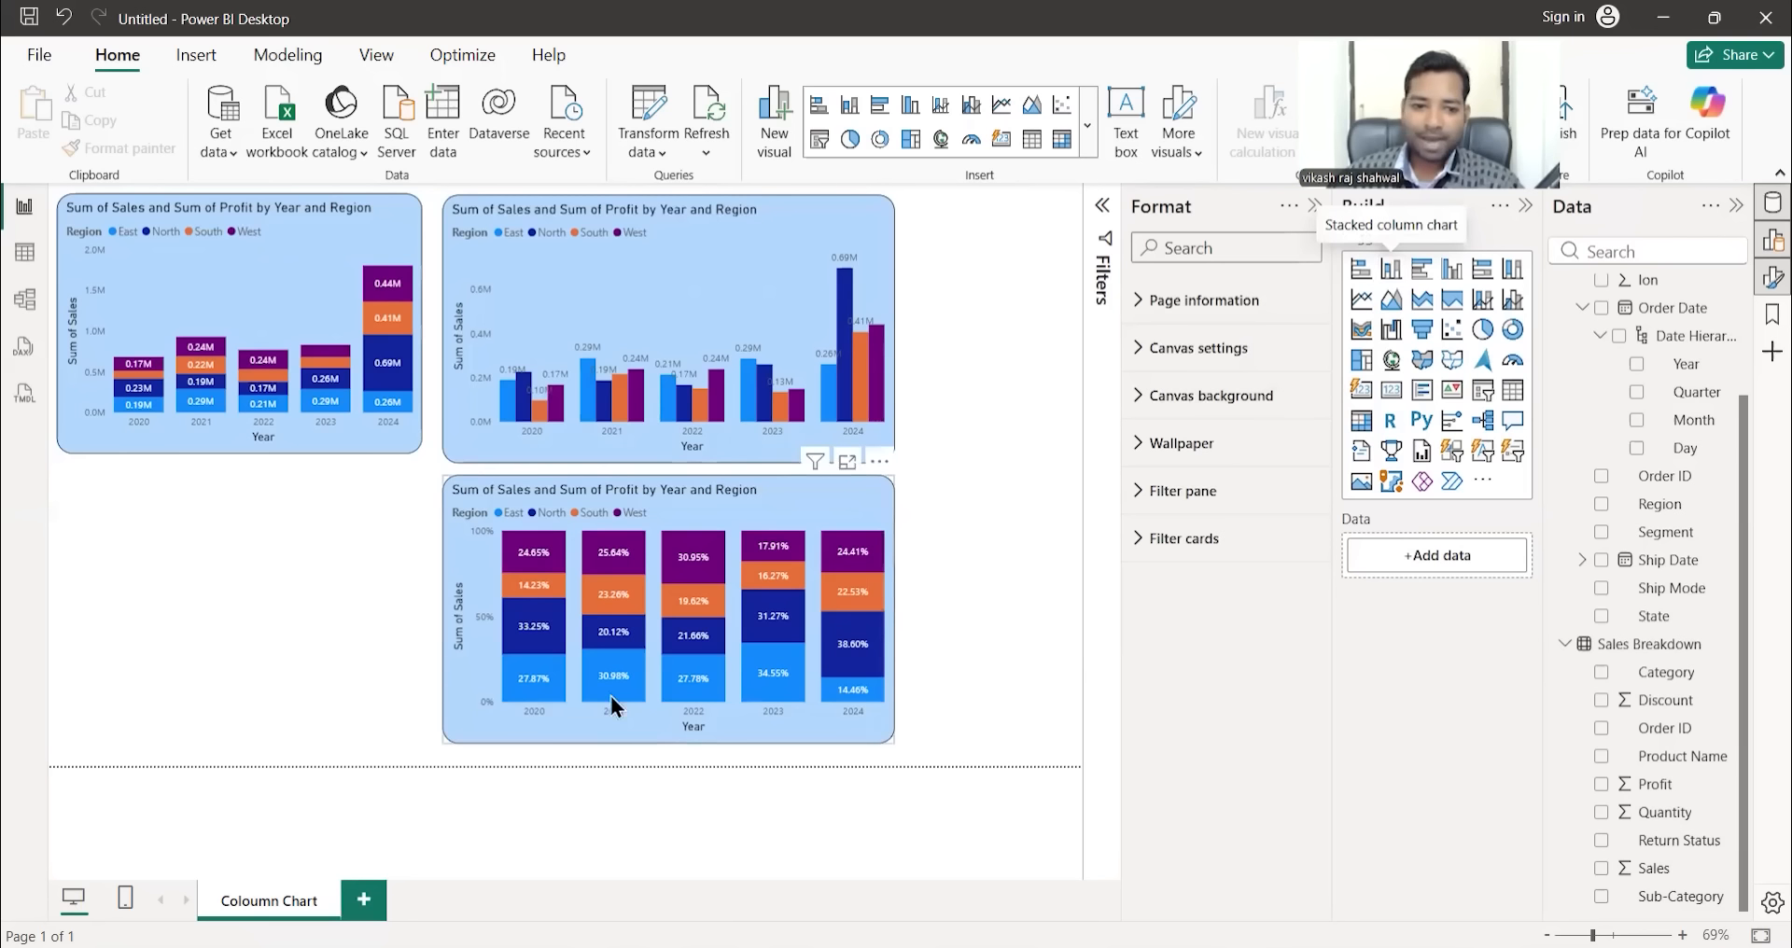
{"action": "double_click", "coordinate": [240, 901]}
{"action": "left_click", "coordinate": [253, 902]}
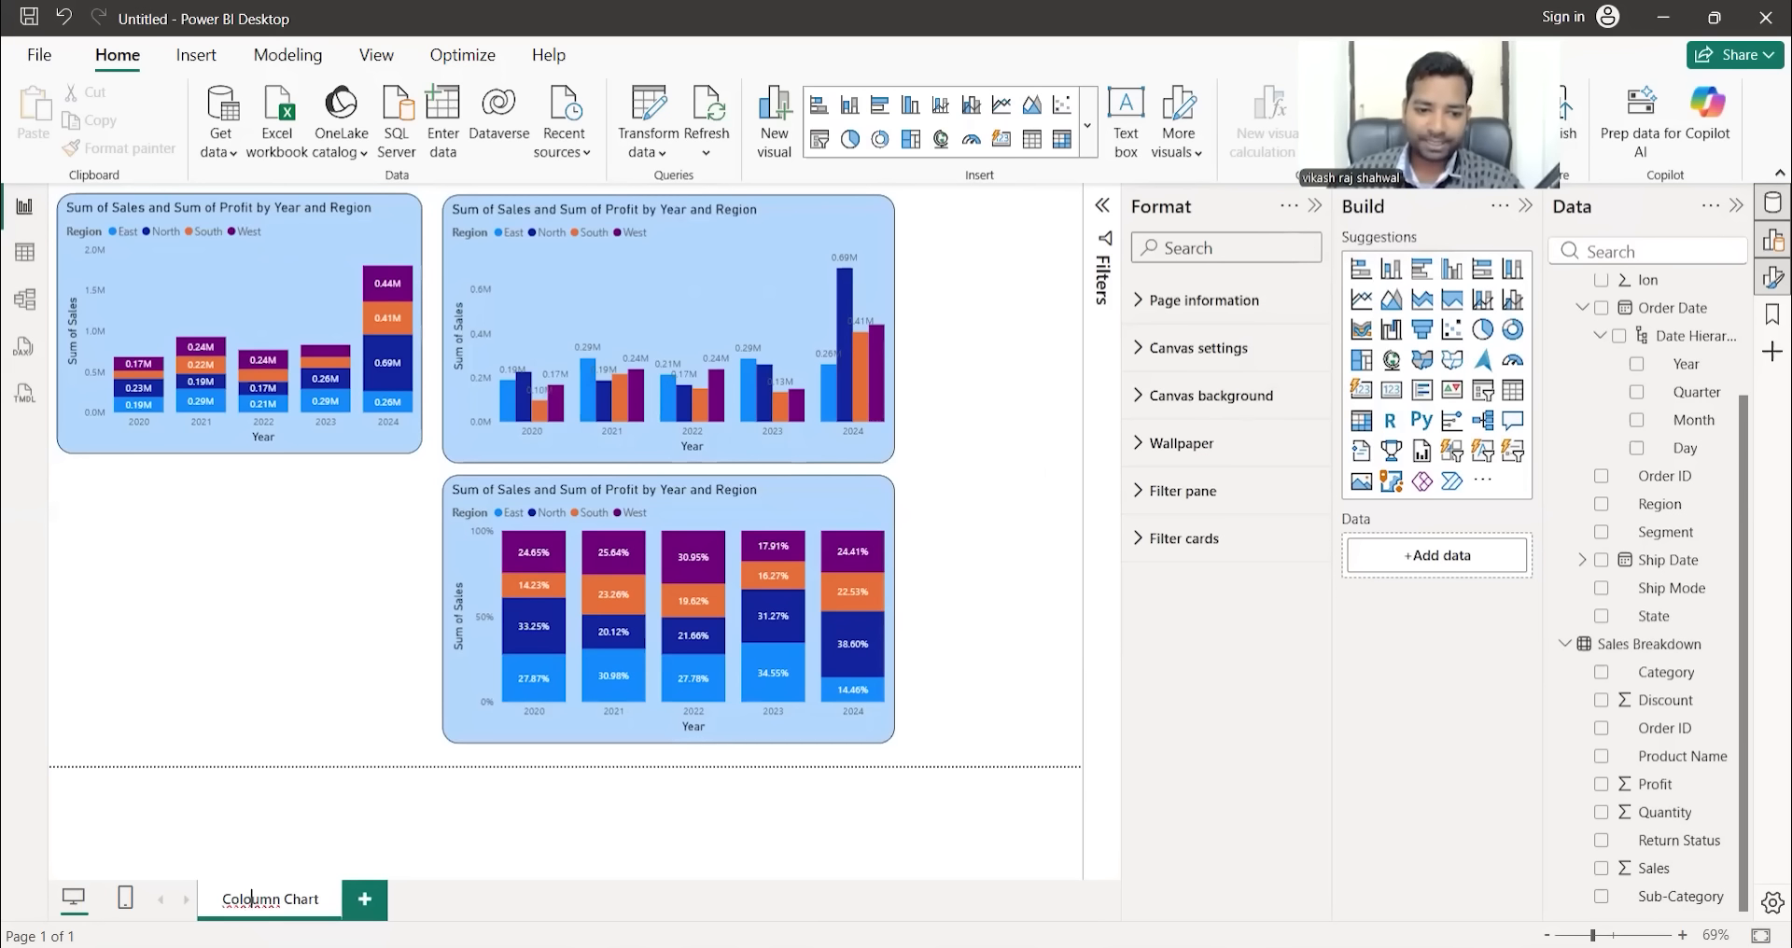
{"action": "key", "text": "BackSpace"}
{"action": "key", "text": "Return"}
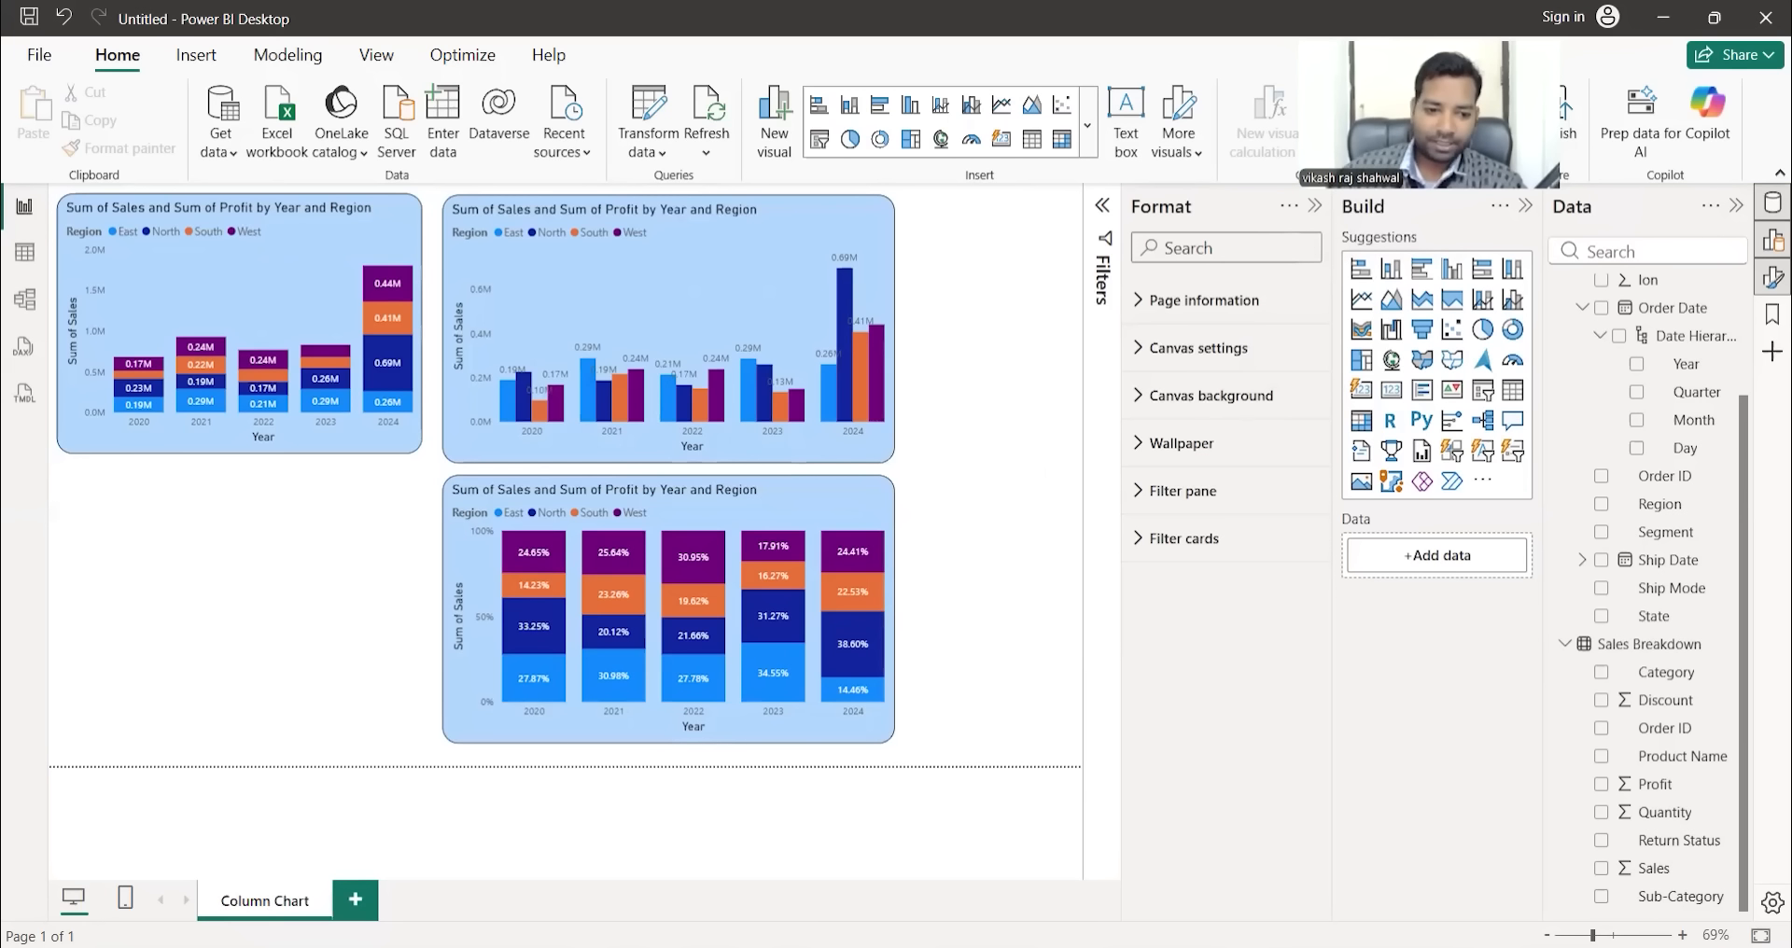
- Add a new report page and name it Bar Chart
{"action": "left_click", "coordinate": [353, 899]}
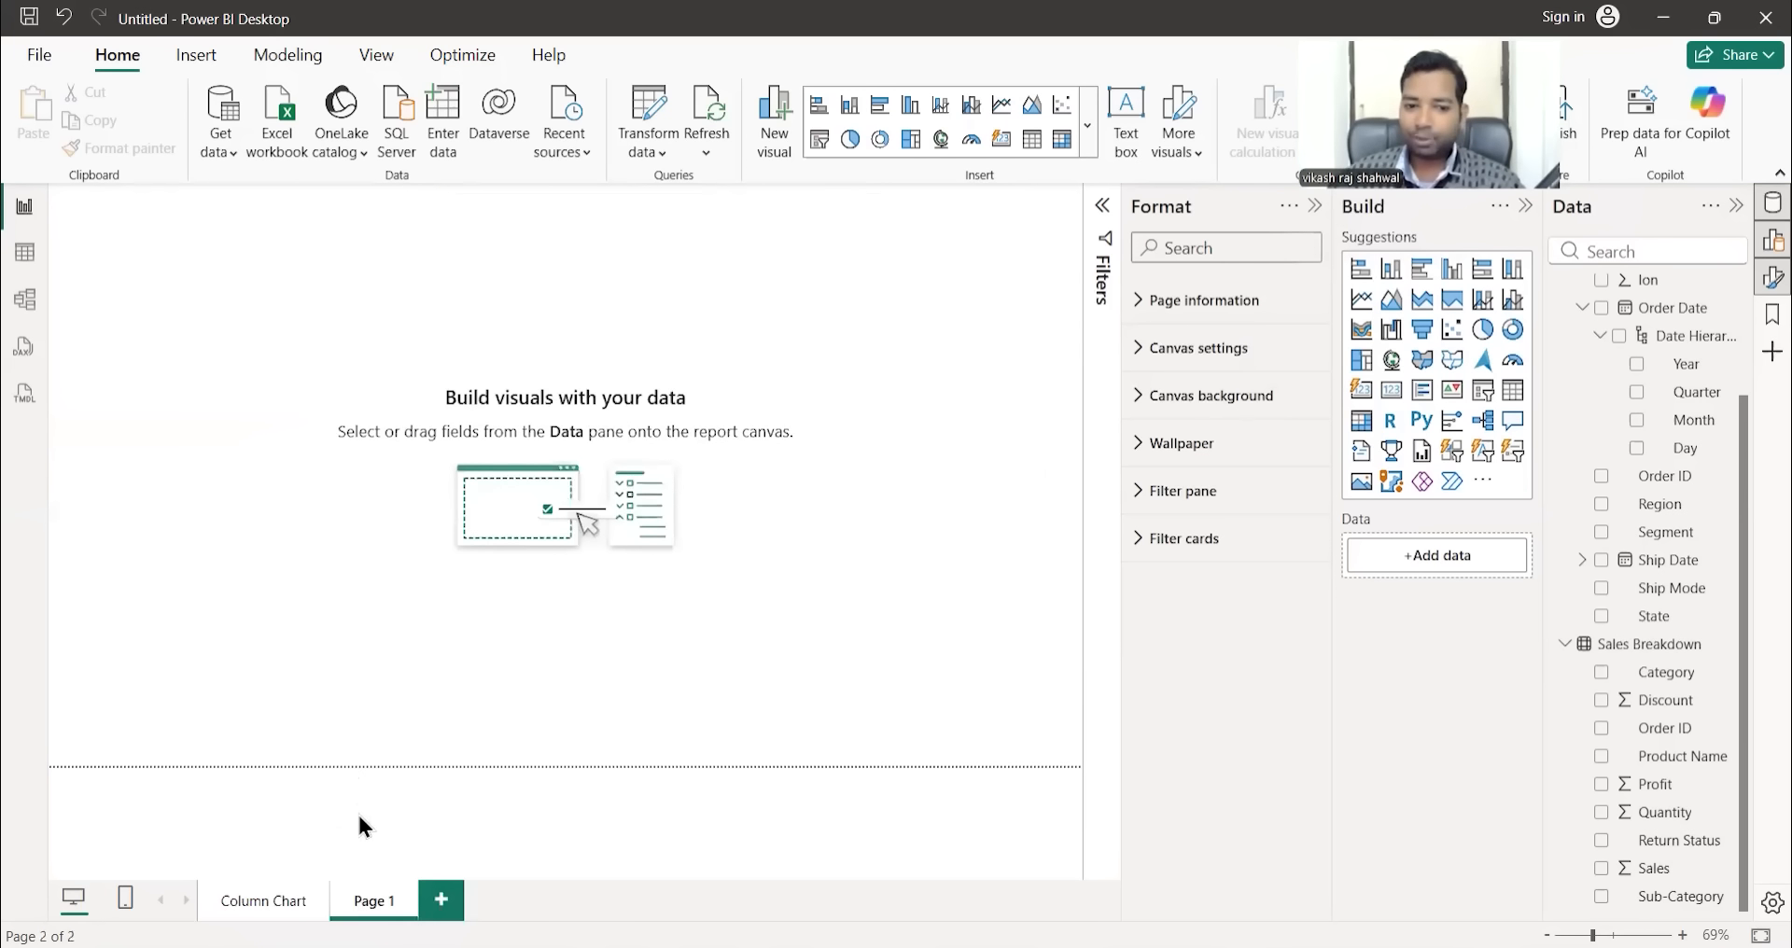
{"action": "double_click", "coordinate": [370, 901]}
{"action": "left_click", "coordinate": [387, 899]}
{"action": "key", "text": "BackSpace"}
{"action": "key", "text": "BackSpace"}
{"action": "key", "text": "BackSpace"}
{"action": "key", "text": "BackSpace"}
{"action": "key", "text": "BackSpace"}
{"action": "key", "text": "BackSpace"}
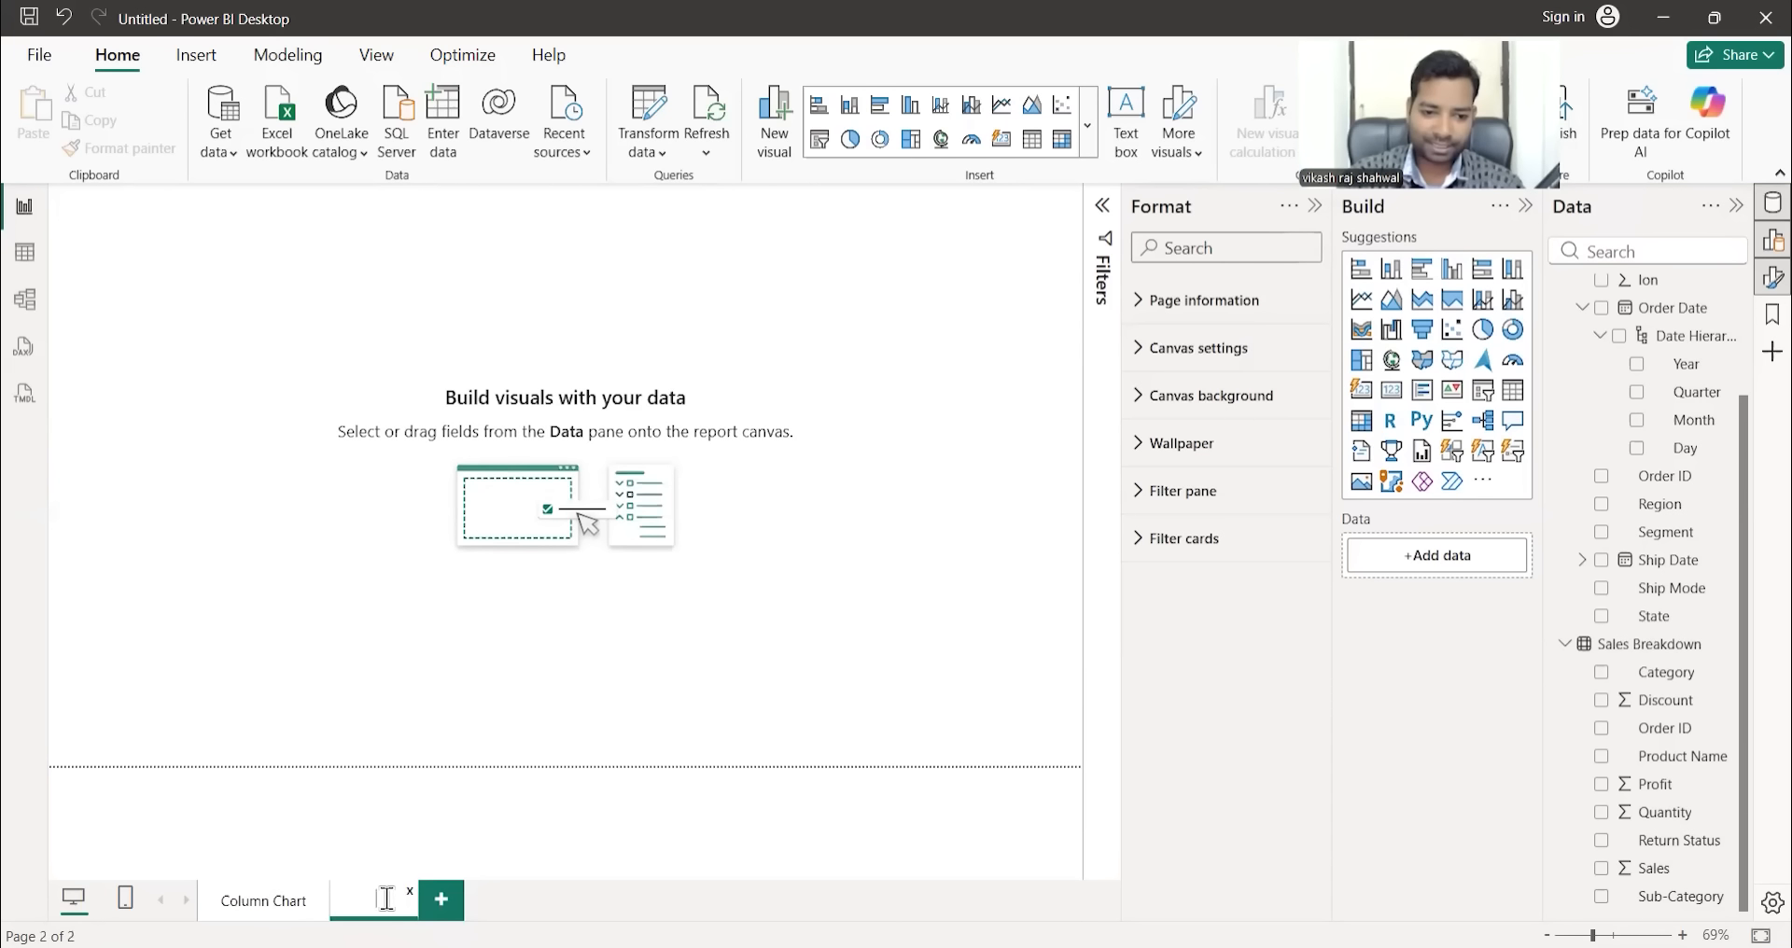
{"action": "type", "text": "Bar Chart"}
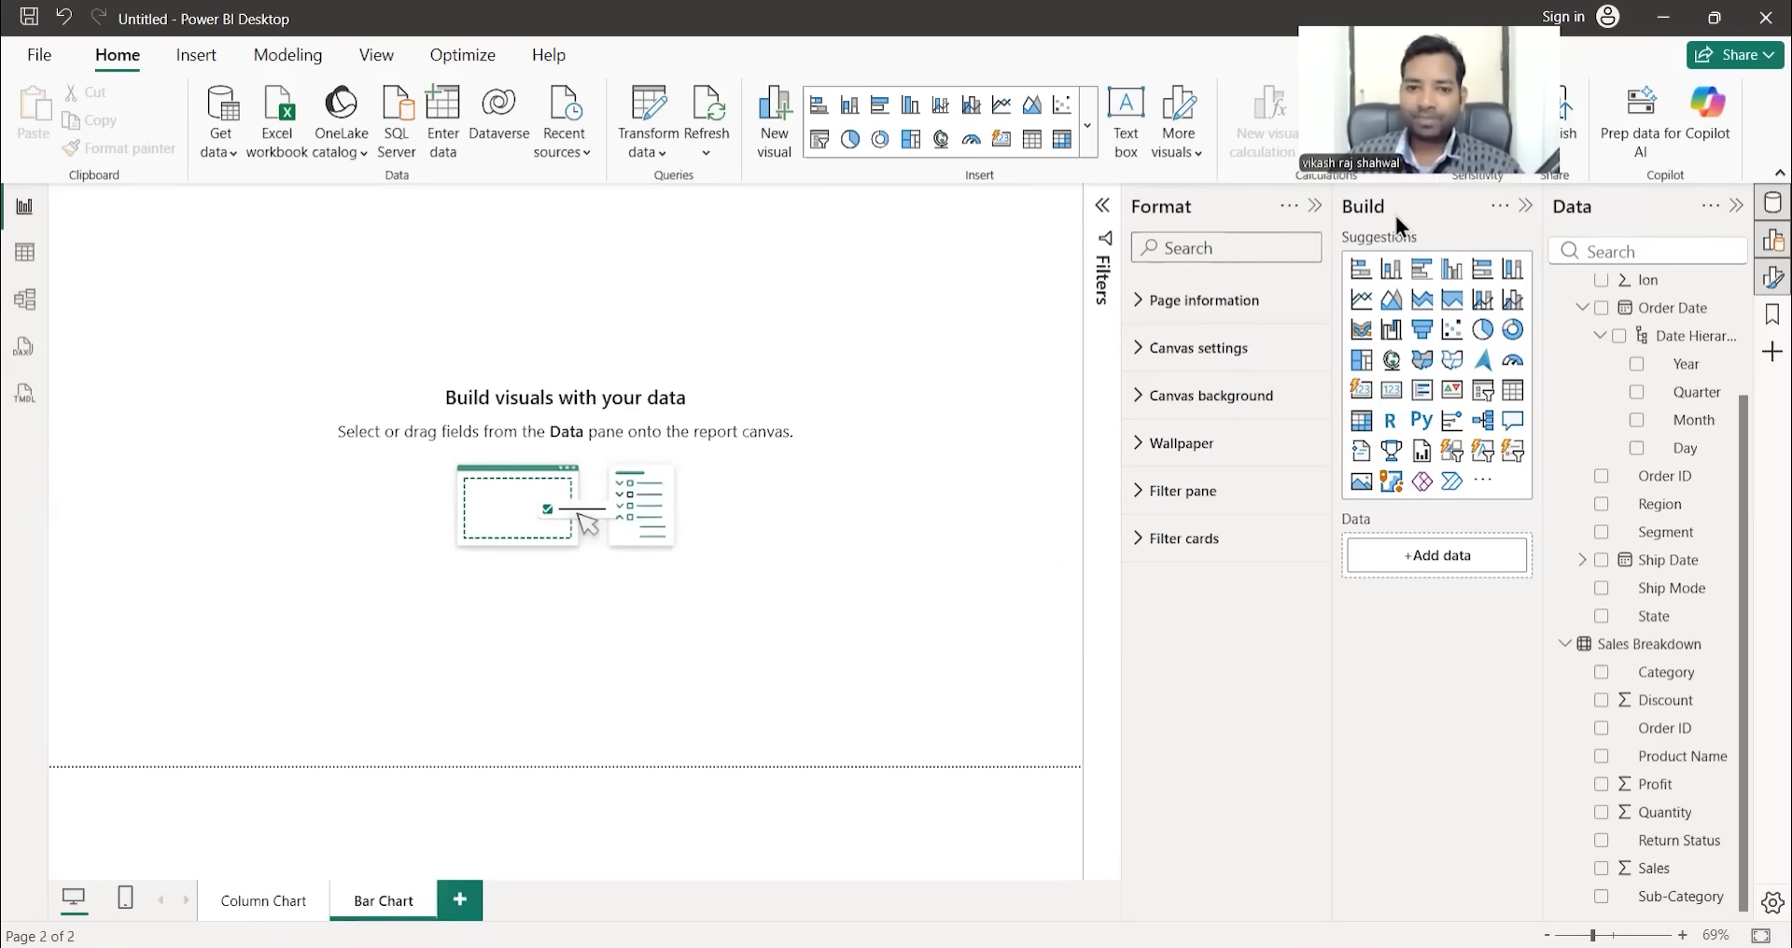
- Insert a stacked bar chart on the Bar Chart page and size it to about 499 wide by 403 high
{"action": "left_click", "coordinate": [1360, 273]}
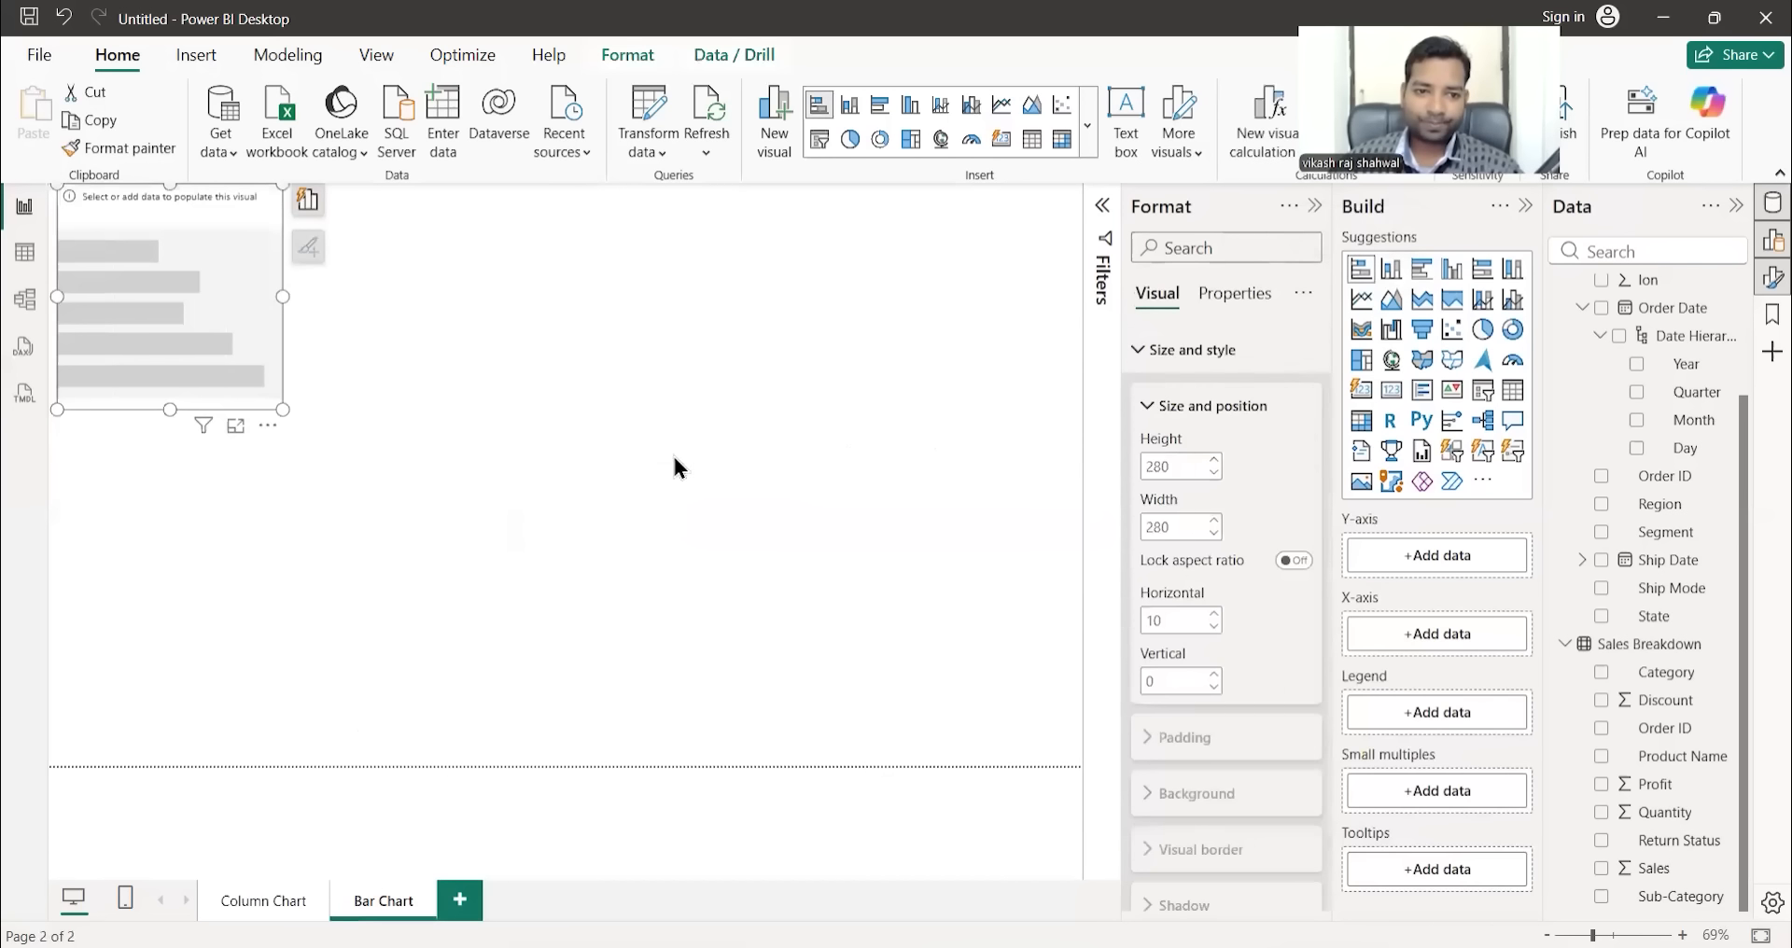
{"action": "left_click_drag", "start_coordinate": [360, 453], "coordinate": [542, 554]}
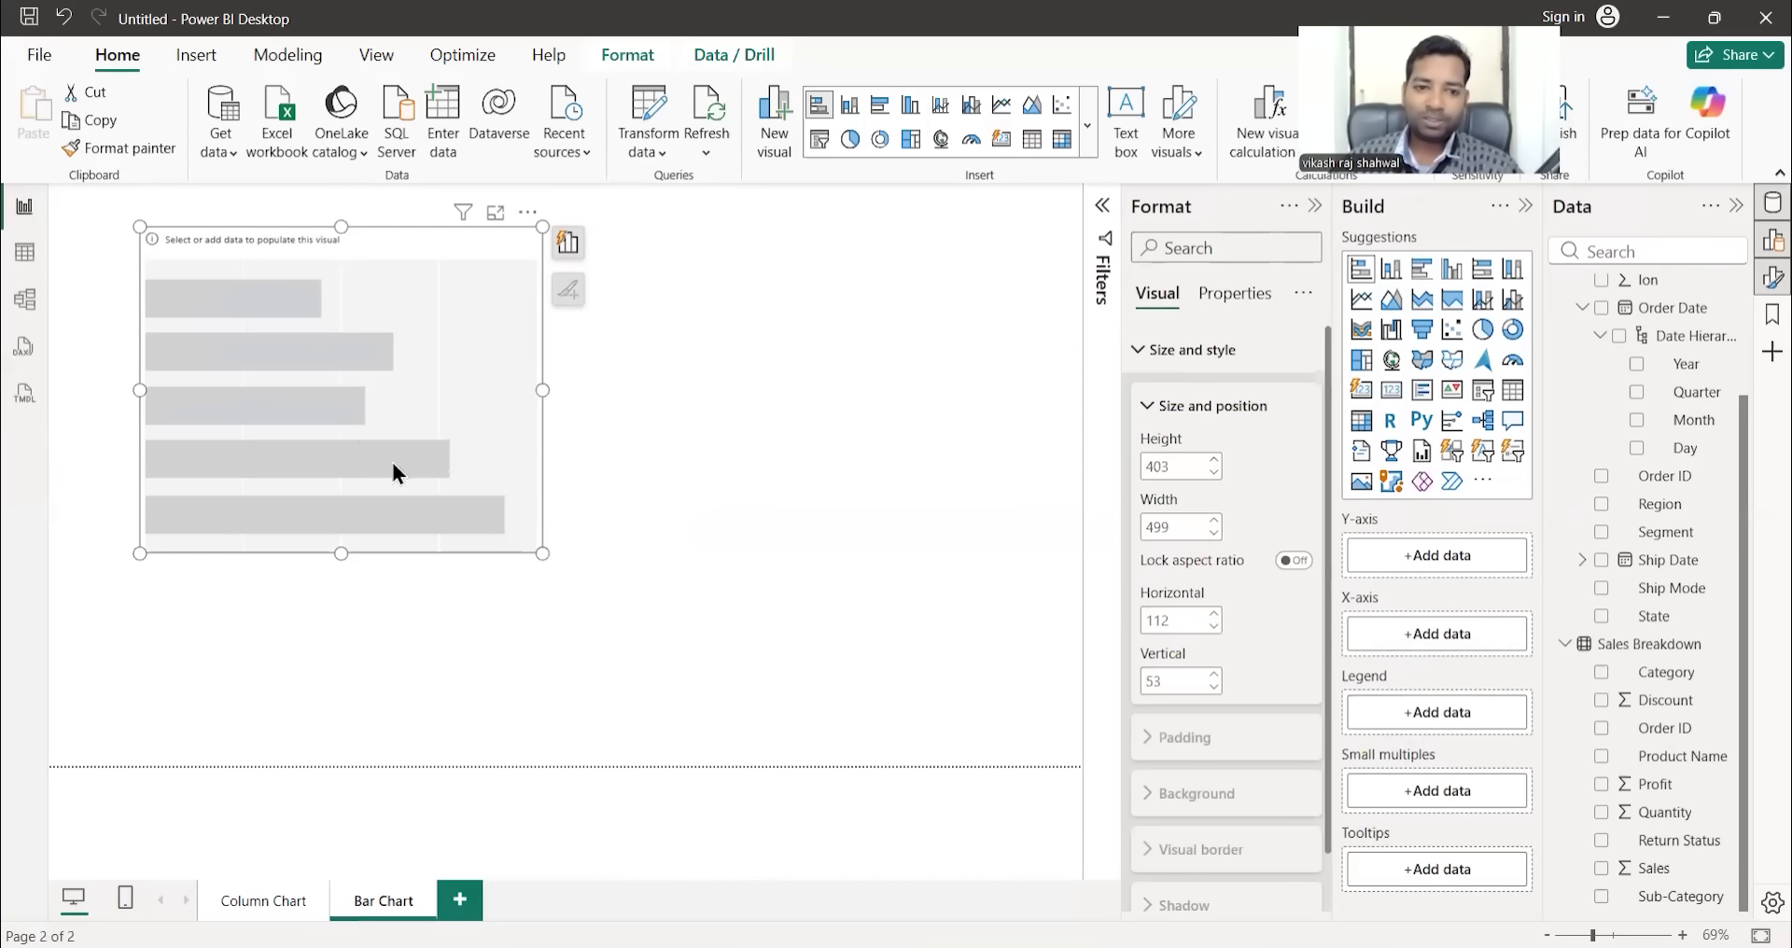
- Check the stacked column chart's fields on the Column Chart page and add Sales to the new bar chart's X-axis
{"action": "left_click", "coordinate": [262, 902]}
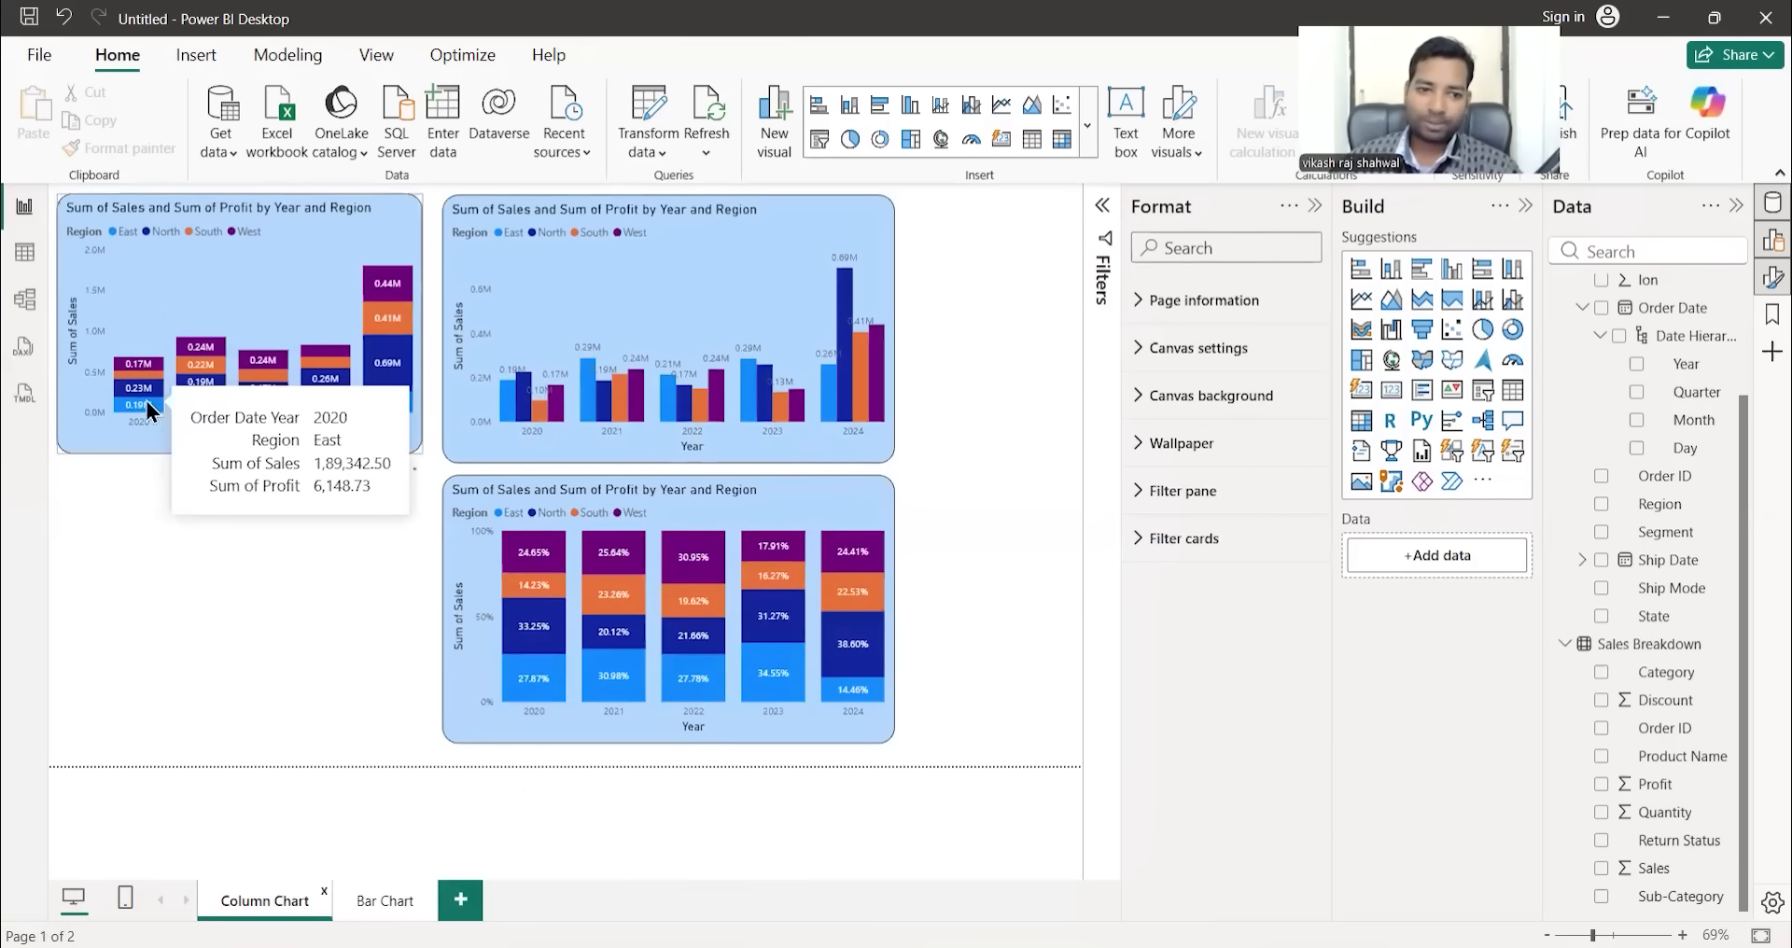
{"action": "left_click", "coordinate": [378, 901]}
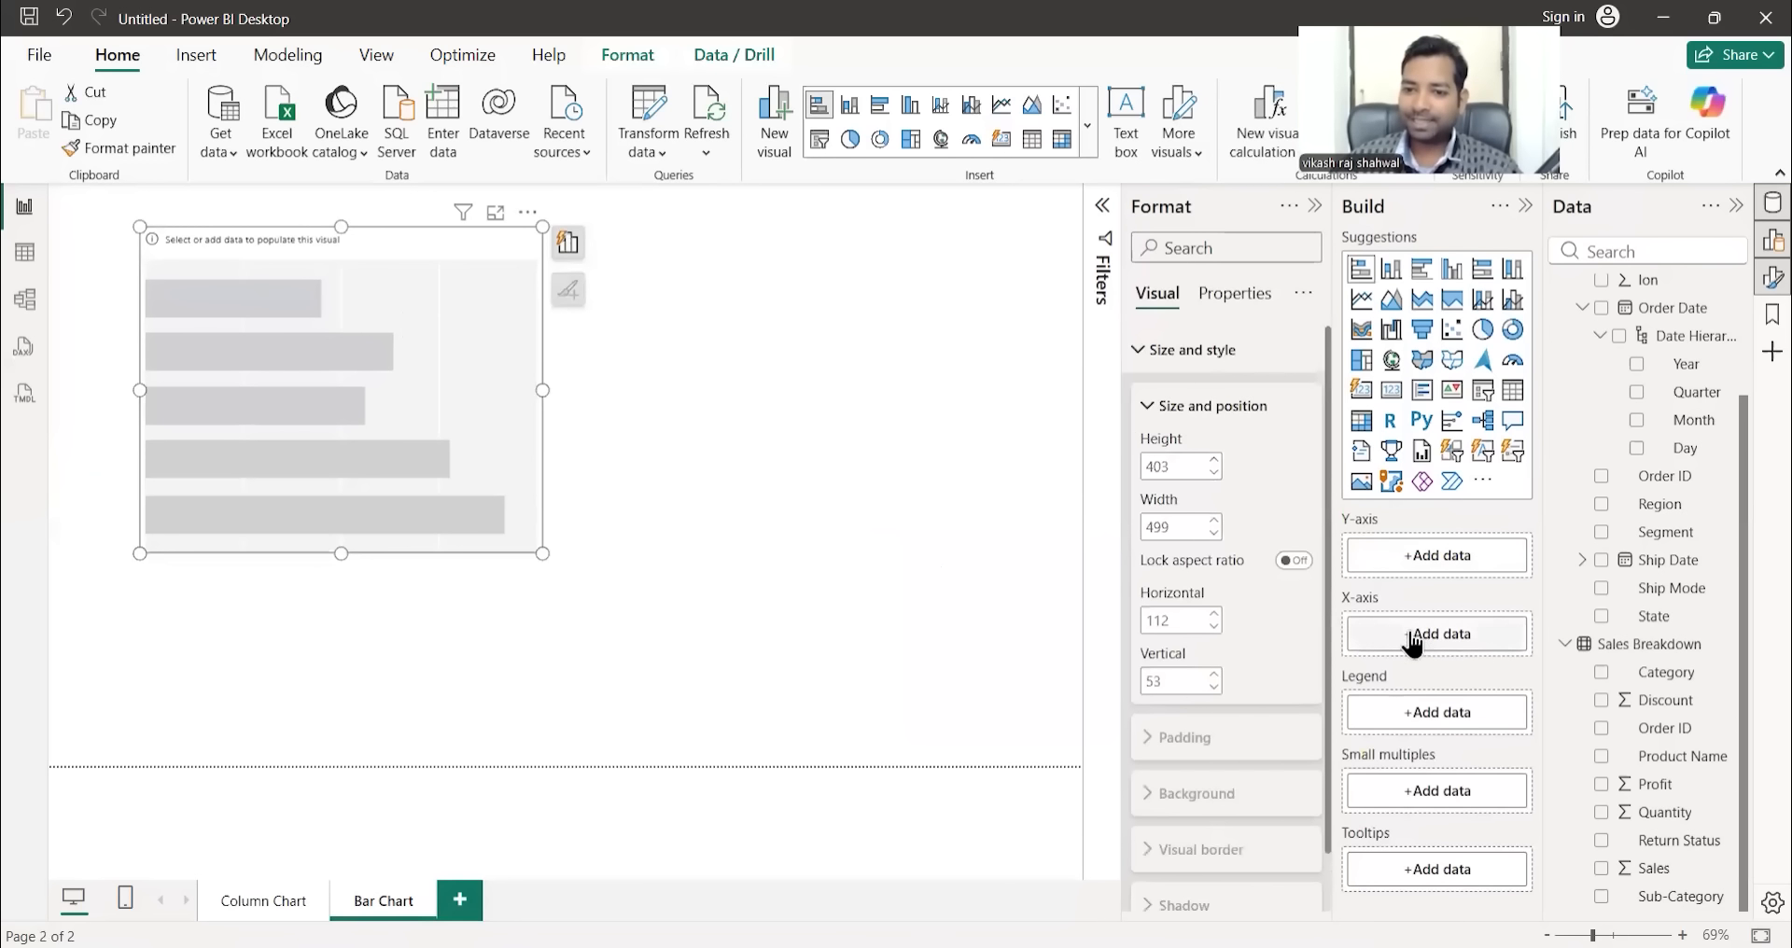
{"action": "left_click", "coordinate": [250, 910]}
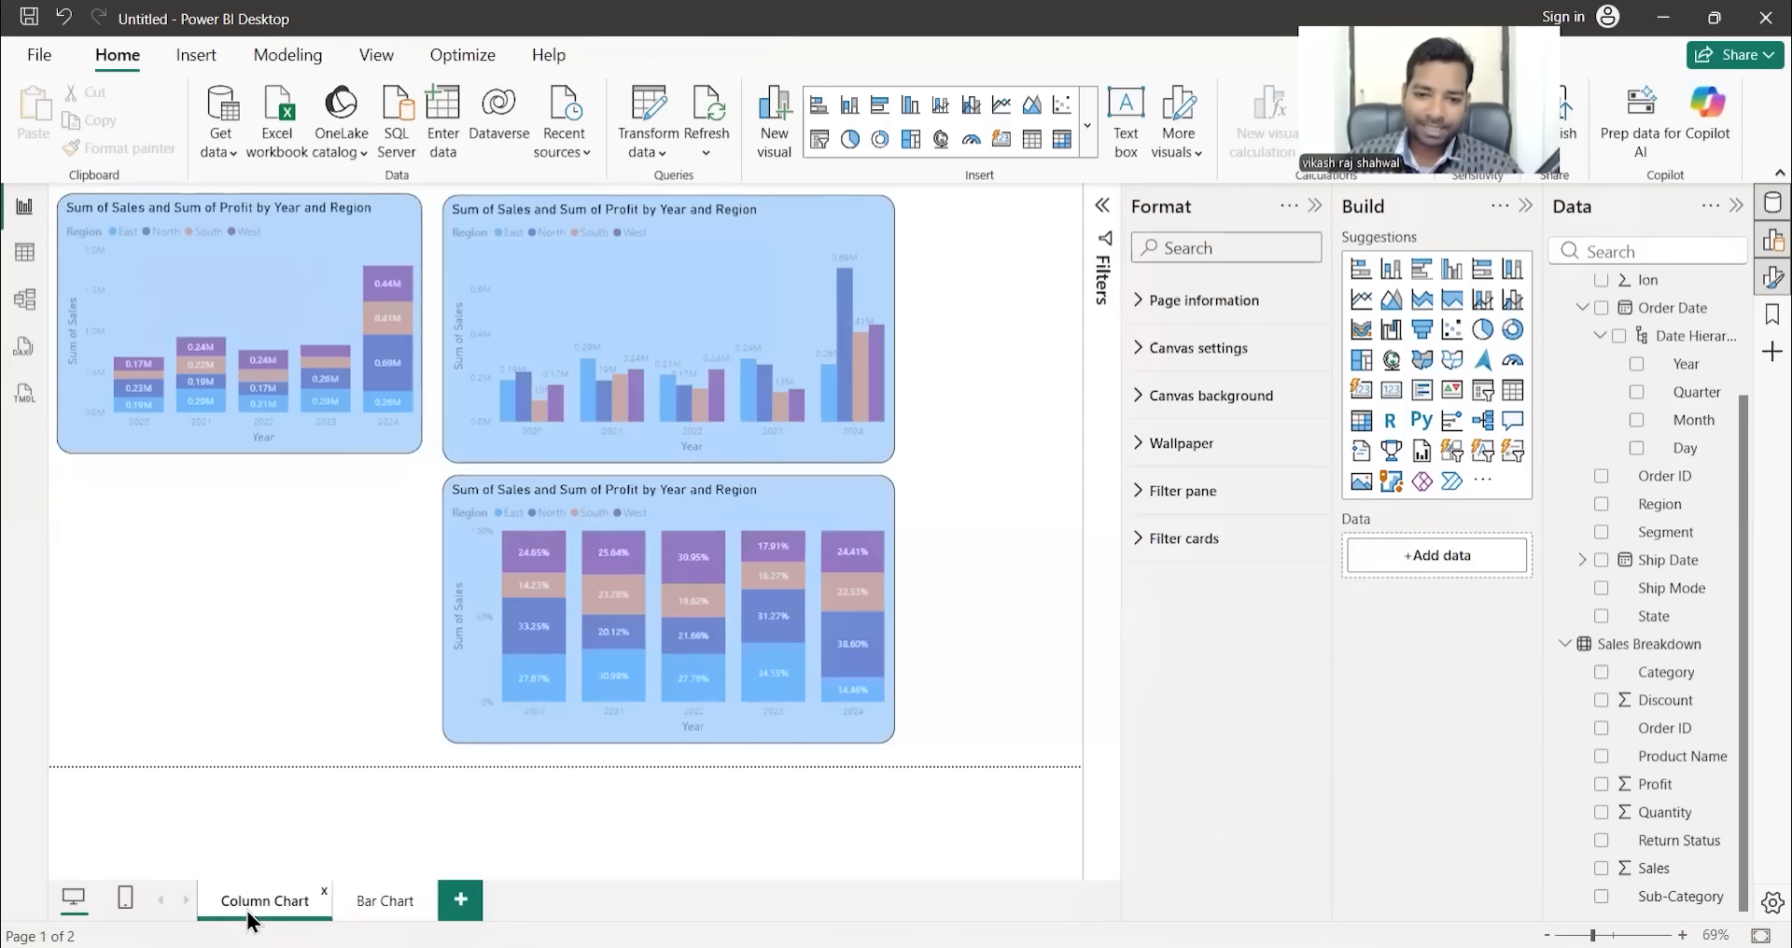
{"action": "left_click", "coordinate": [300, 227]}
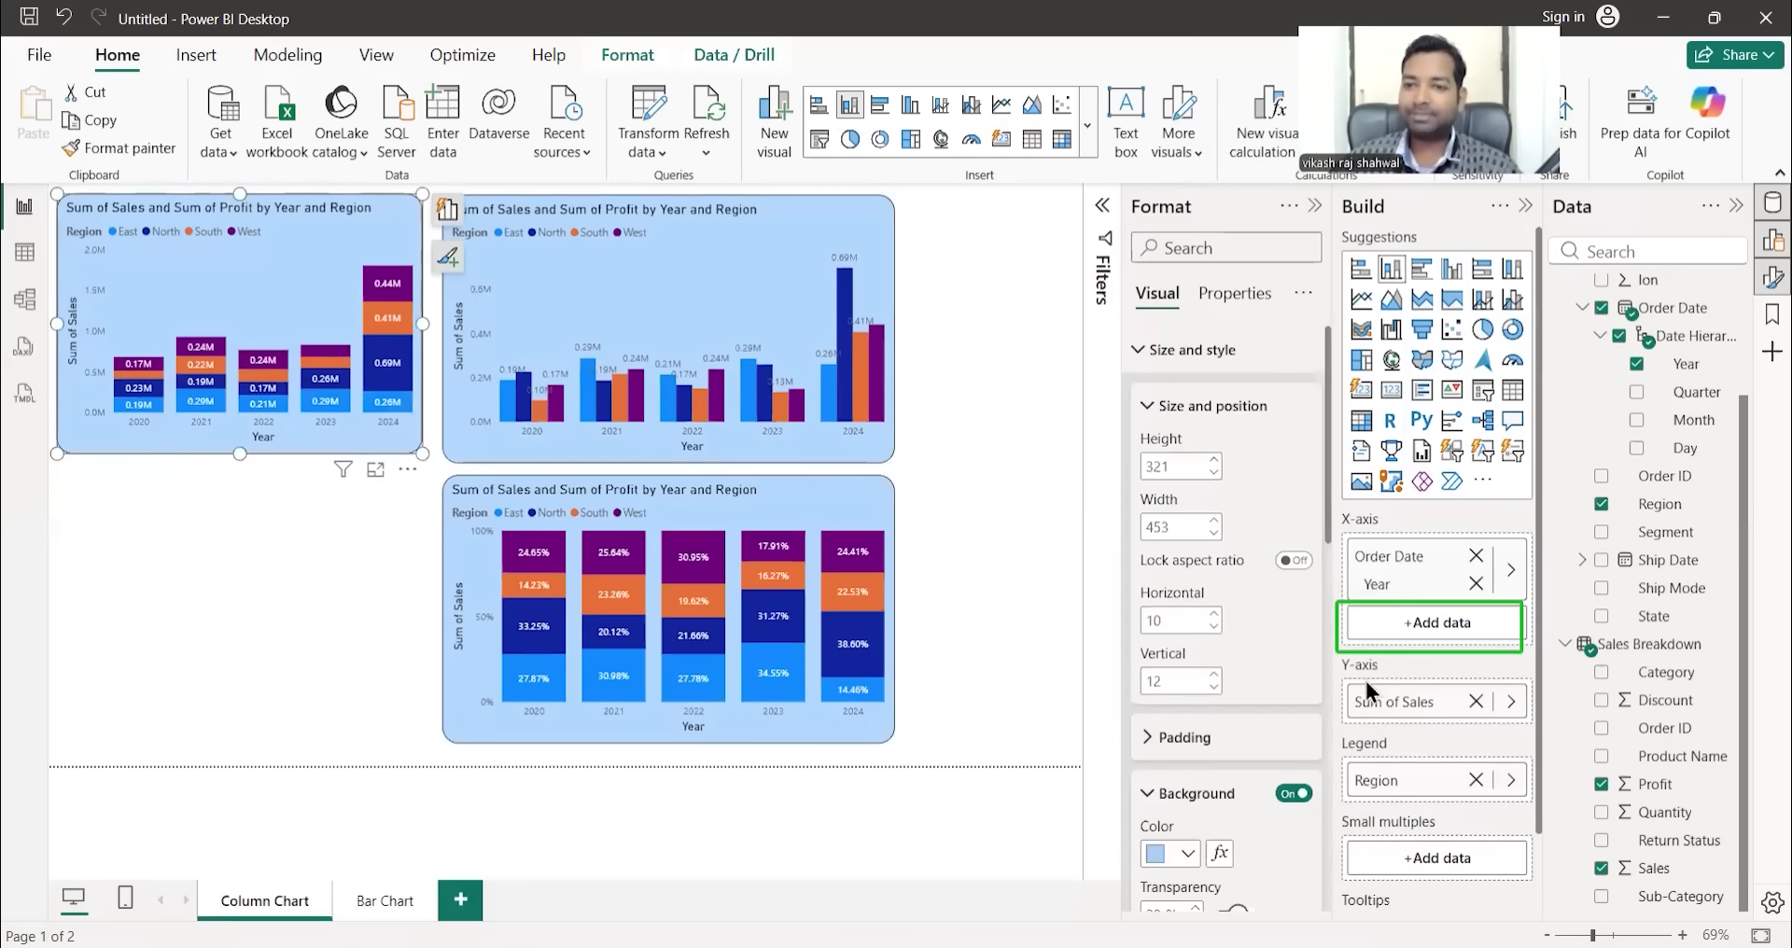
{"action": "left_click", "coordinate": [383, 901]}
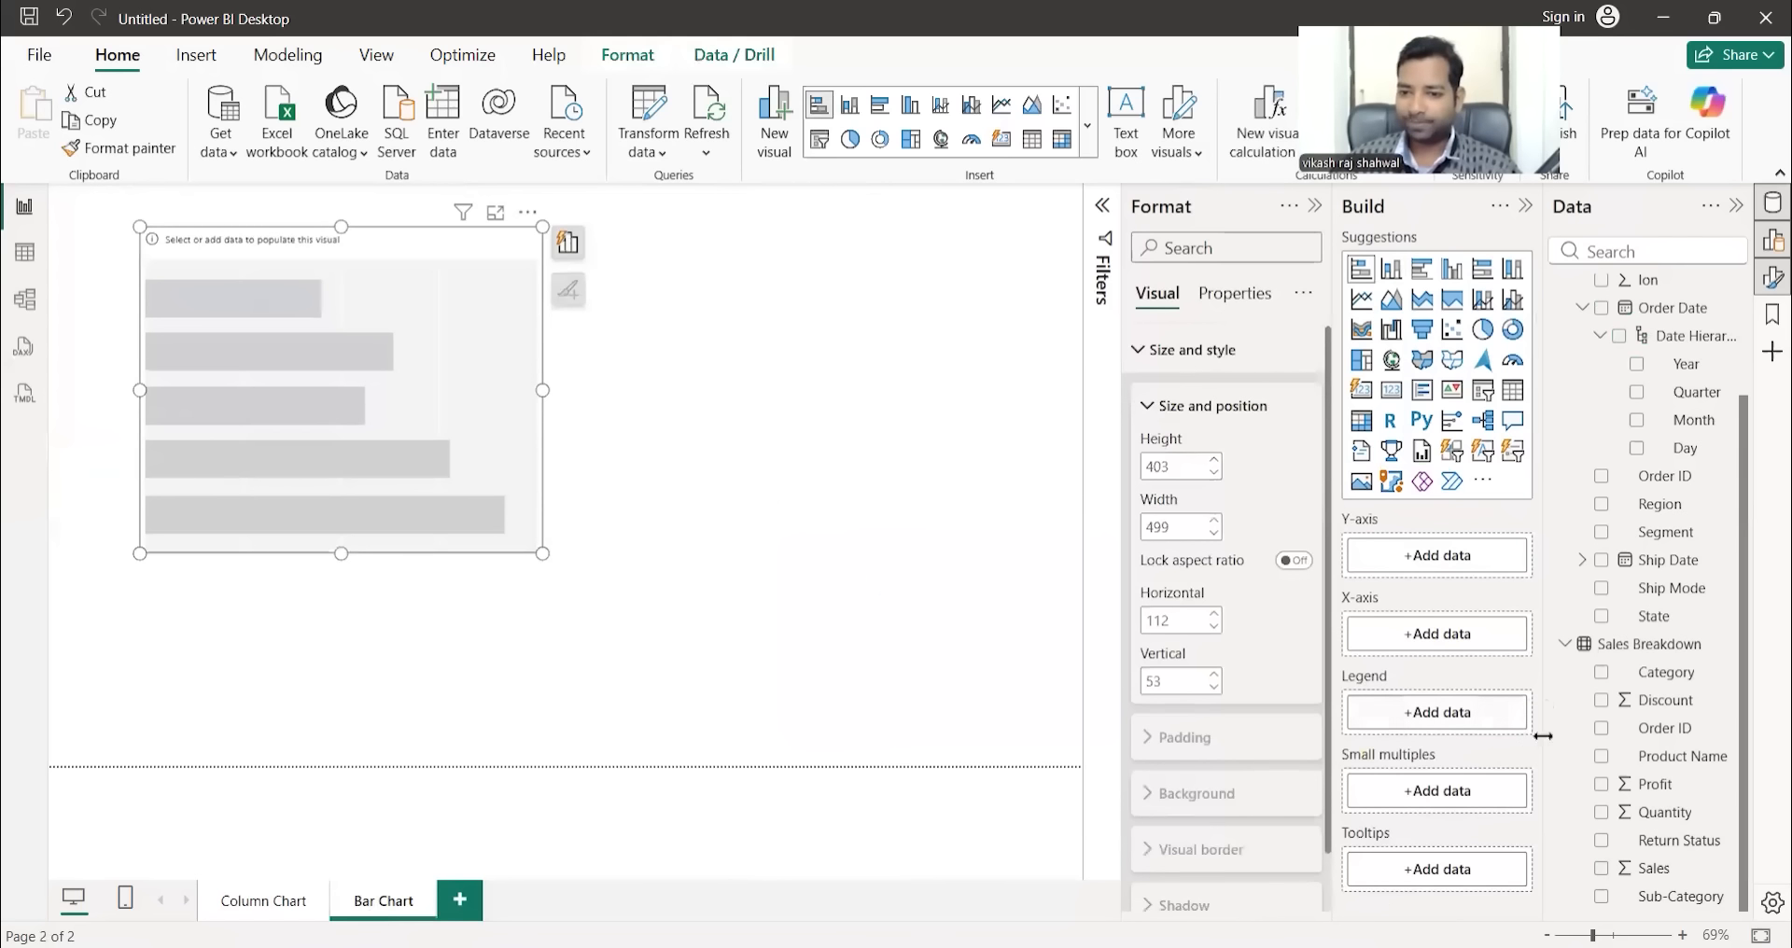
{"action": "left_click", "coordinate": [1618, 250]}
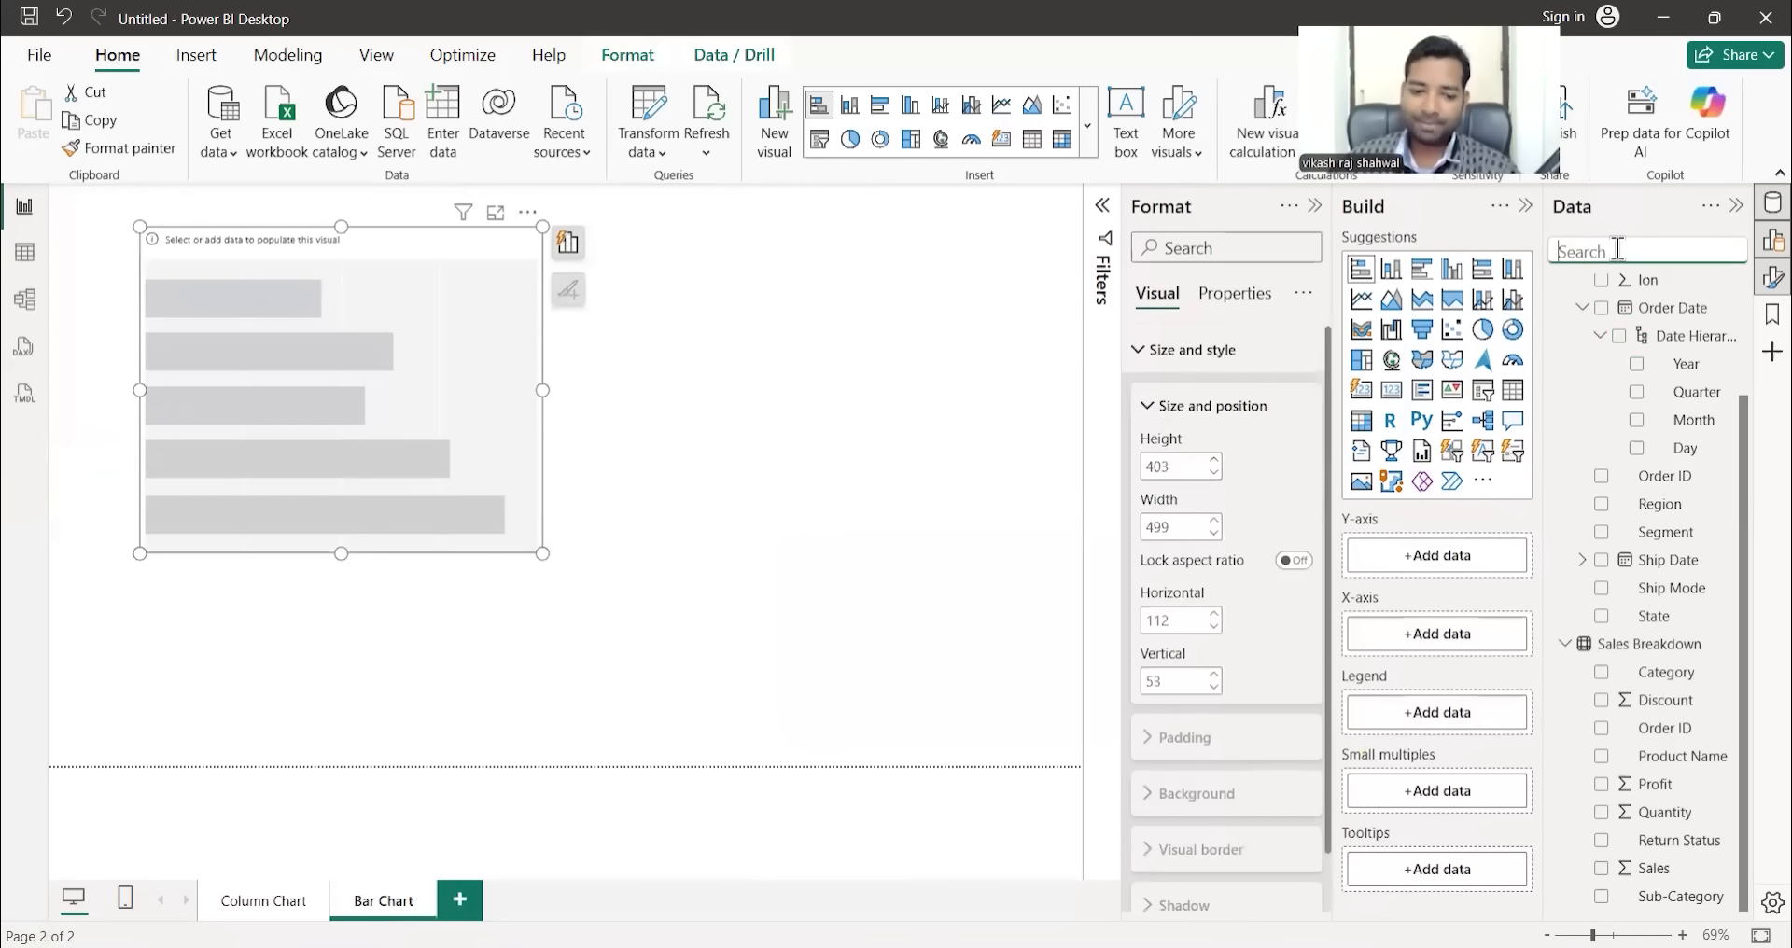
{"action": "type", "text": "sales"}
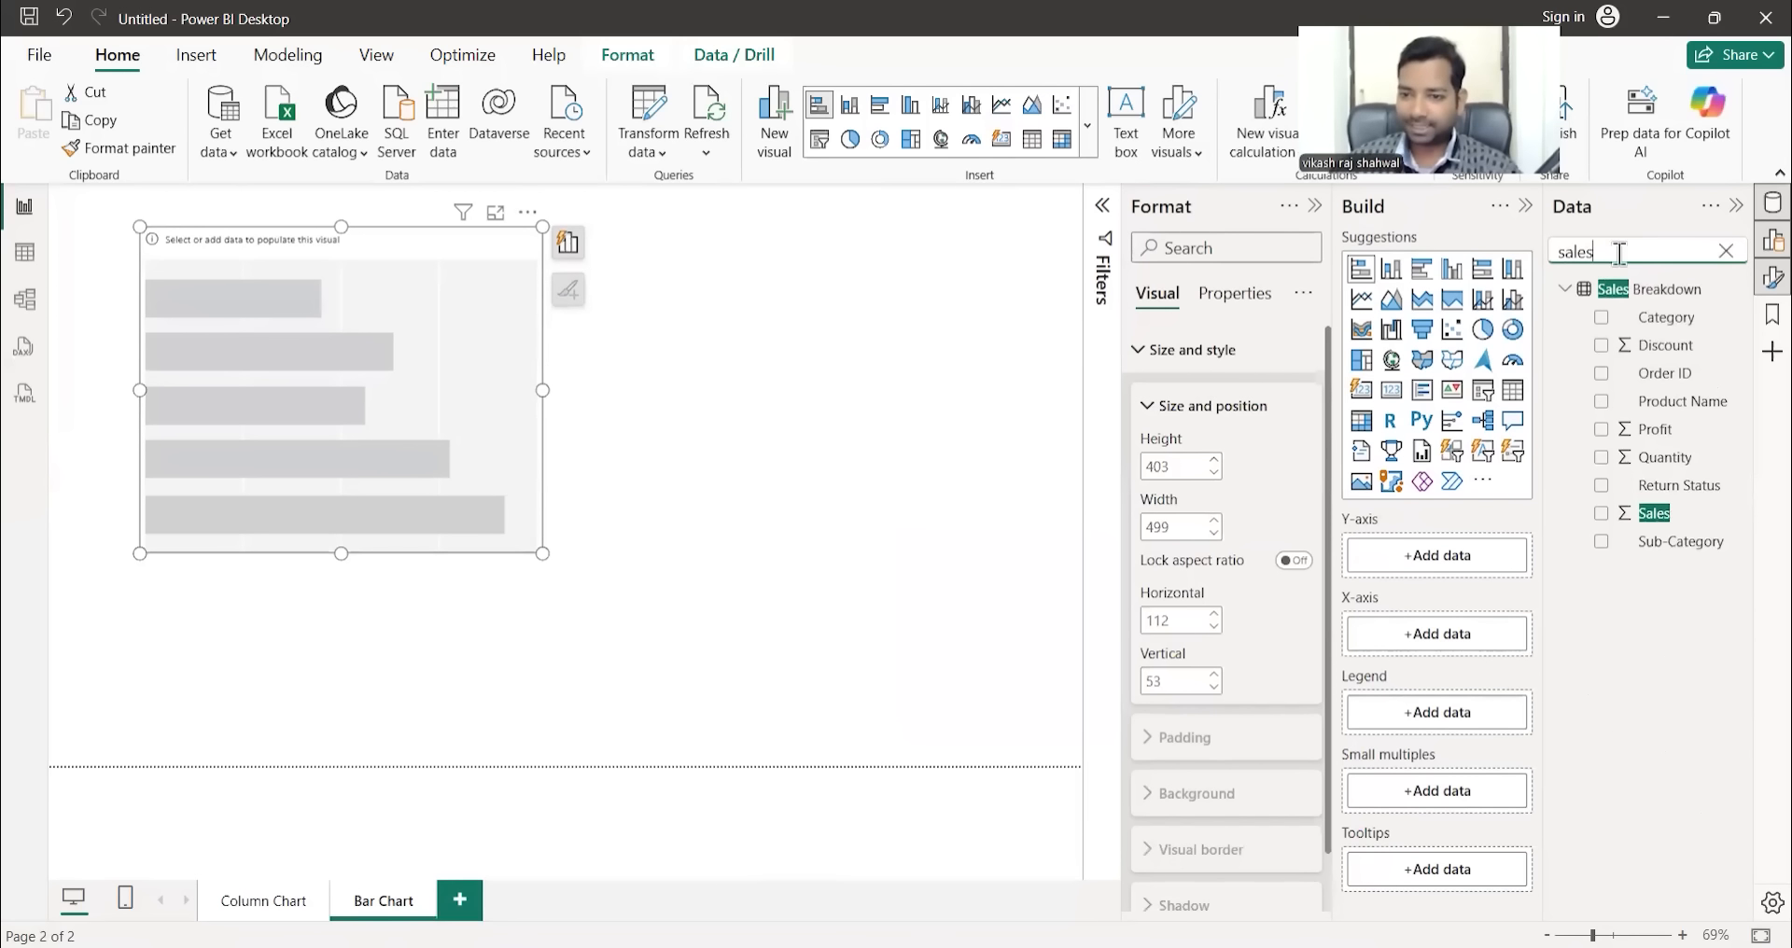
{"action": "left_click_drag", "start_coordinate": [1656, 519], "coordinate": [1473, 639]}
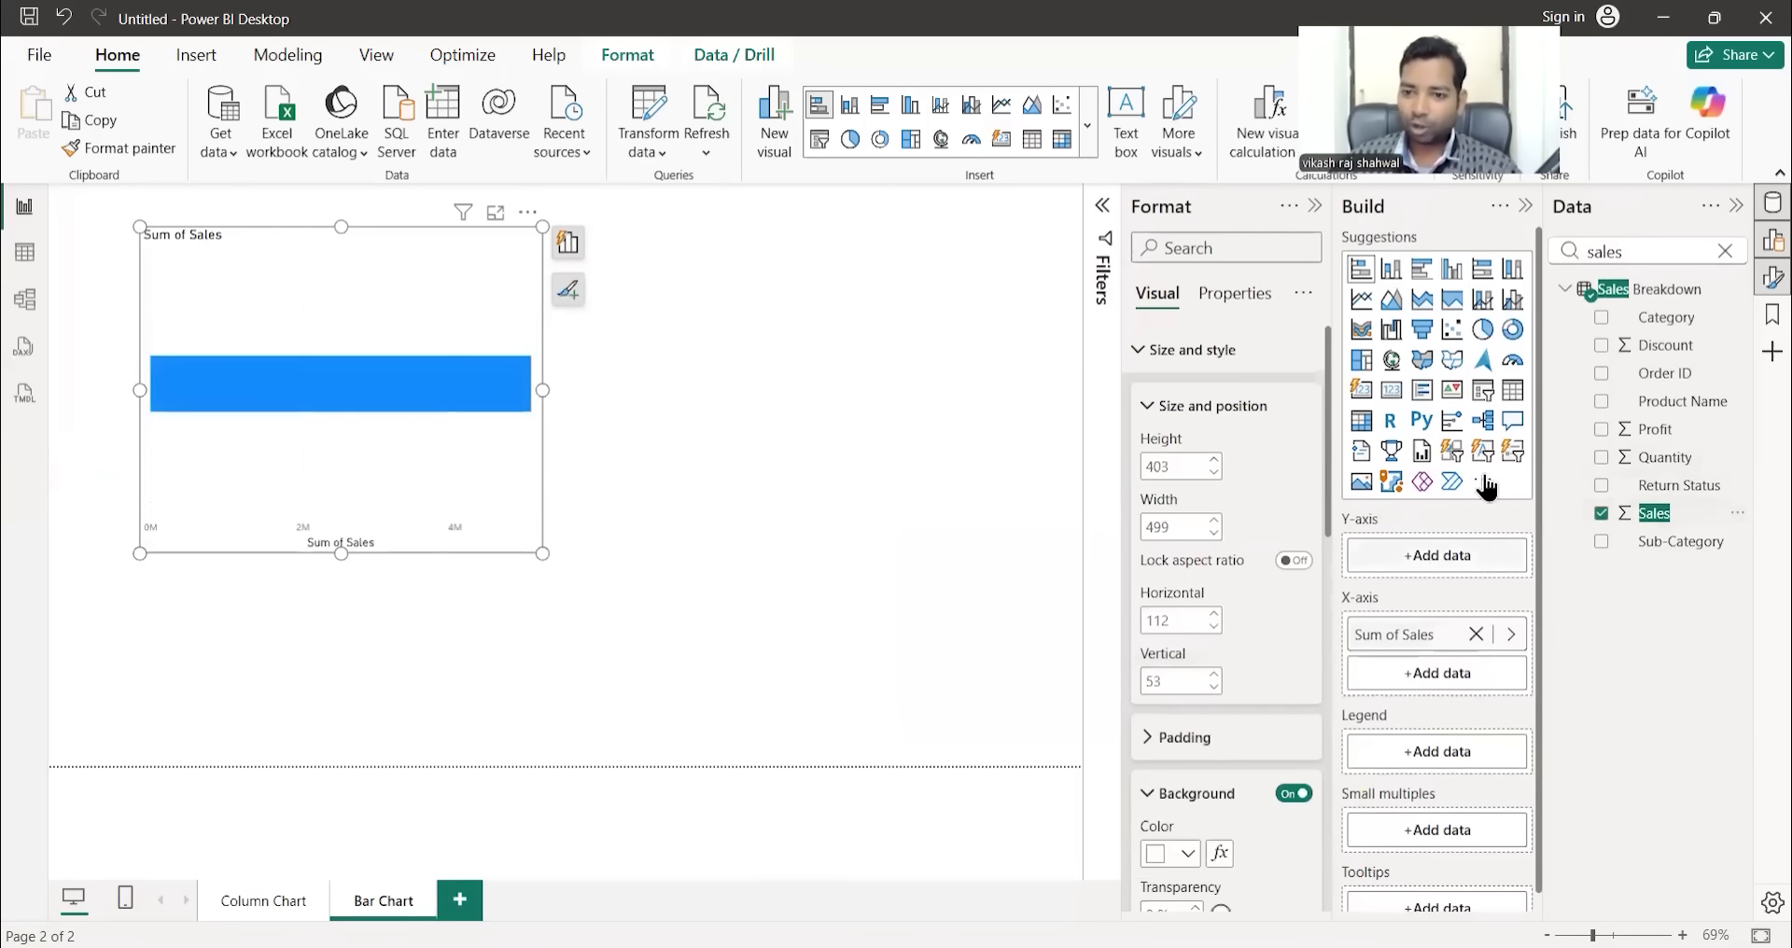
- Put the Order Date Year on the bar chart's Y-axis and enlarge the chart to about 680 by 453
{"action": "double_click", "coordinate": [1570, 248]}
{"action": "key", "text": "BackSpace"}
{"action": "type", "text": "year"}
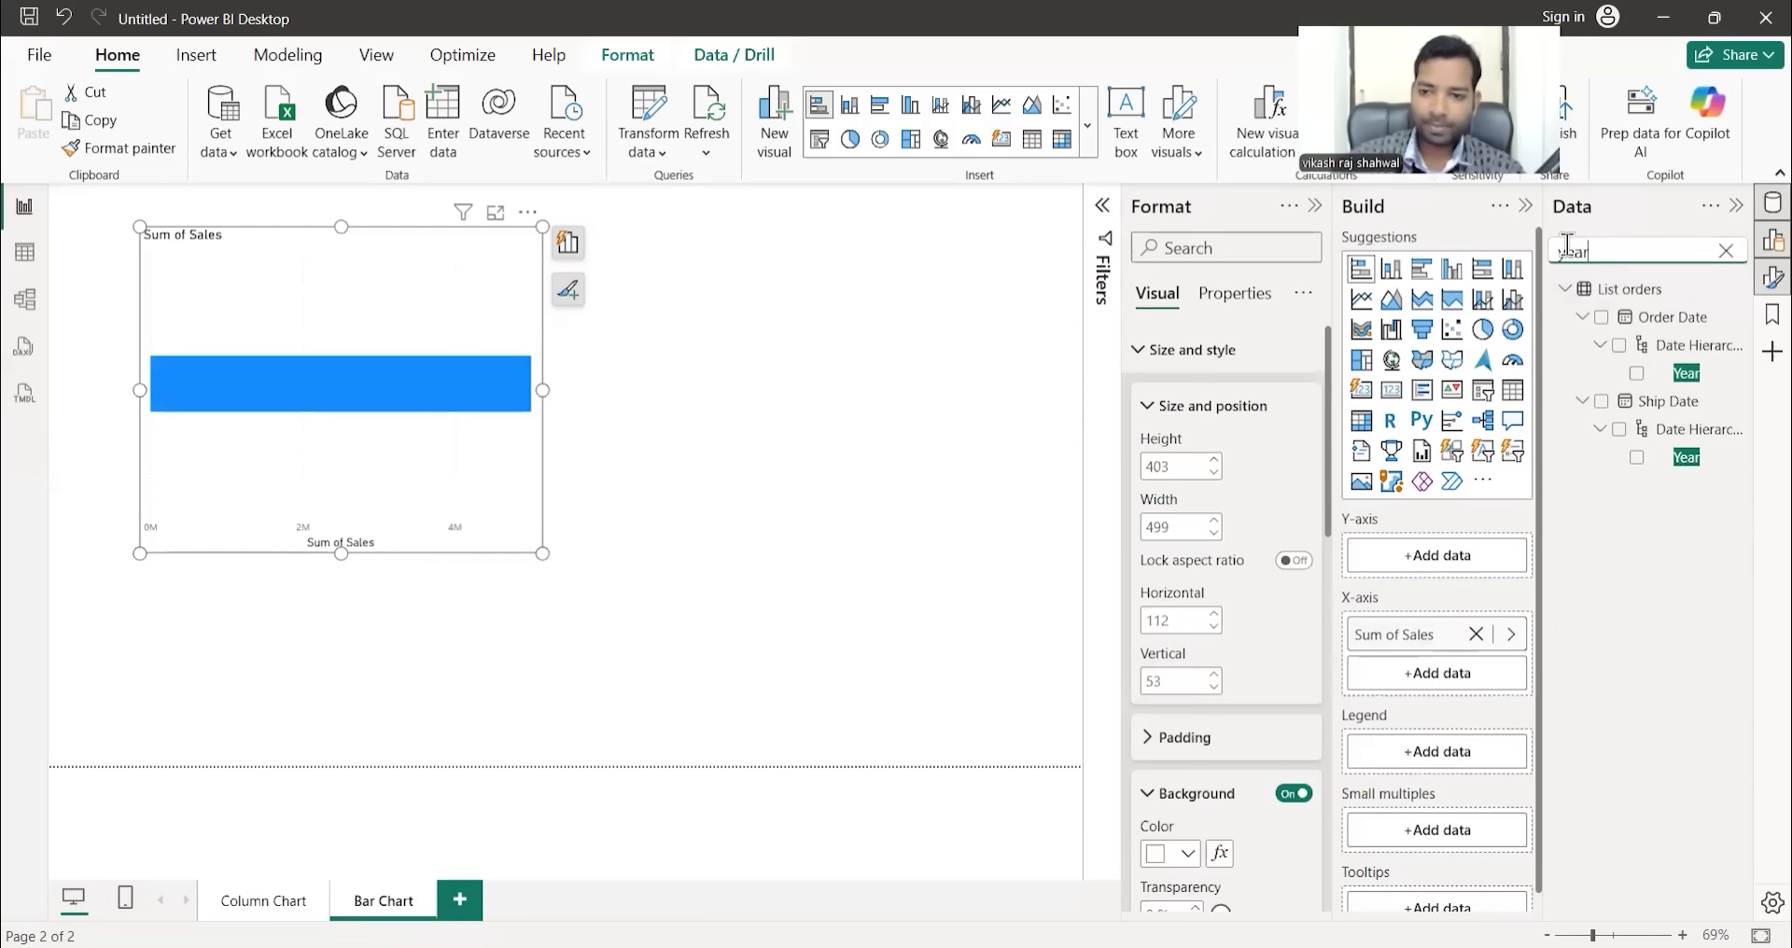
{"action": "left_click_drag", "start_coordinate": [1689, 382], "coordinate": [1443, 563]}
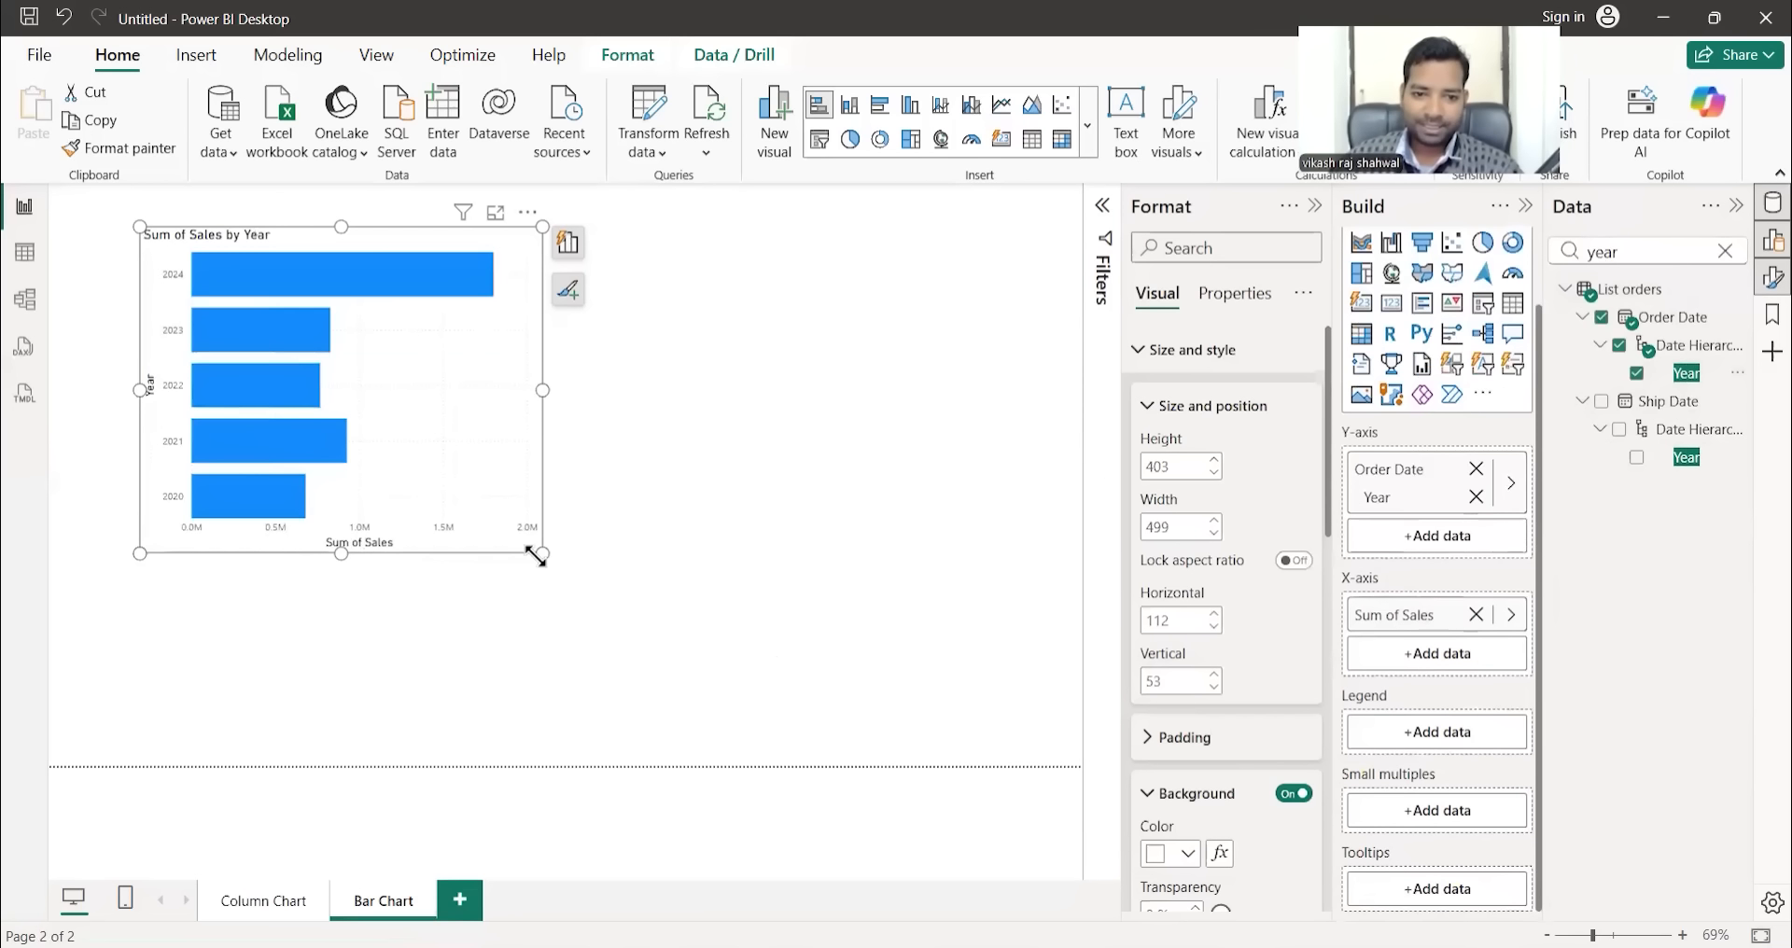
{"action": "left_click_drag", "start_coordinate": [543, 554], "coordinate": [690, 593]}
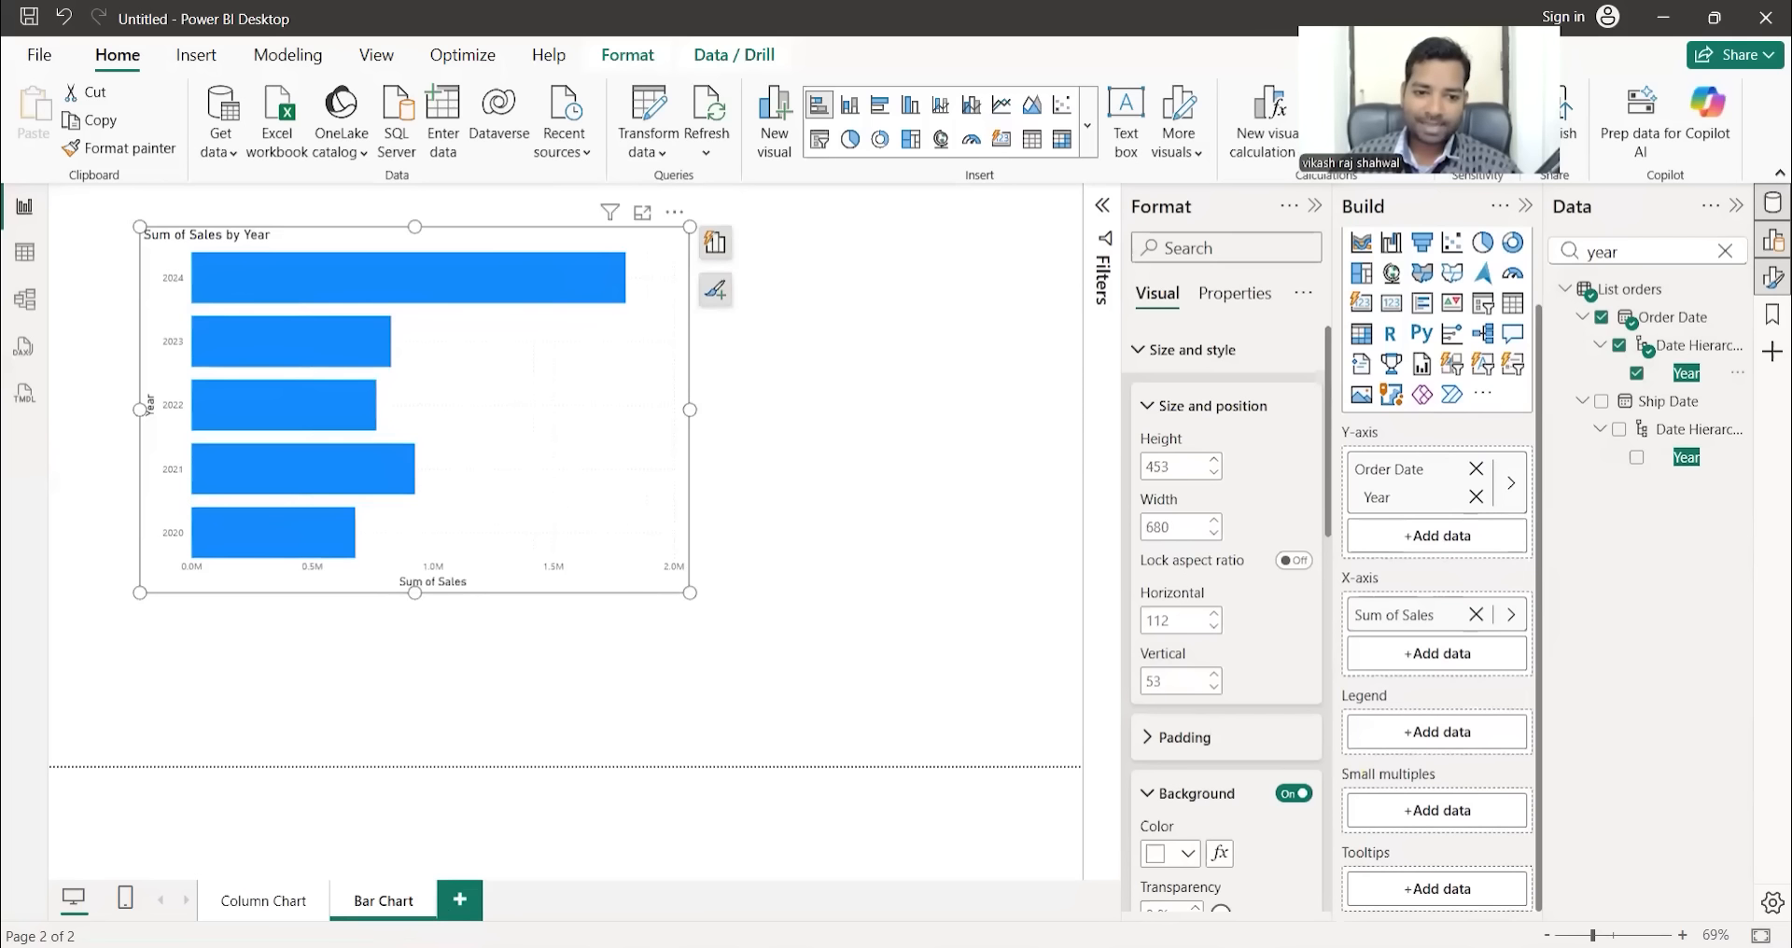
- Add the Region field as the legend of the stacked bar chart on the Bar Chart page
{"action": "left_click", "coordinate": [264, 901]}
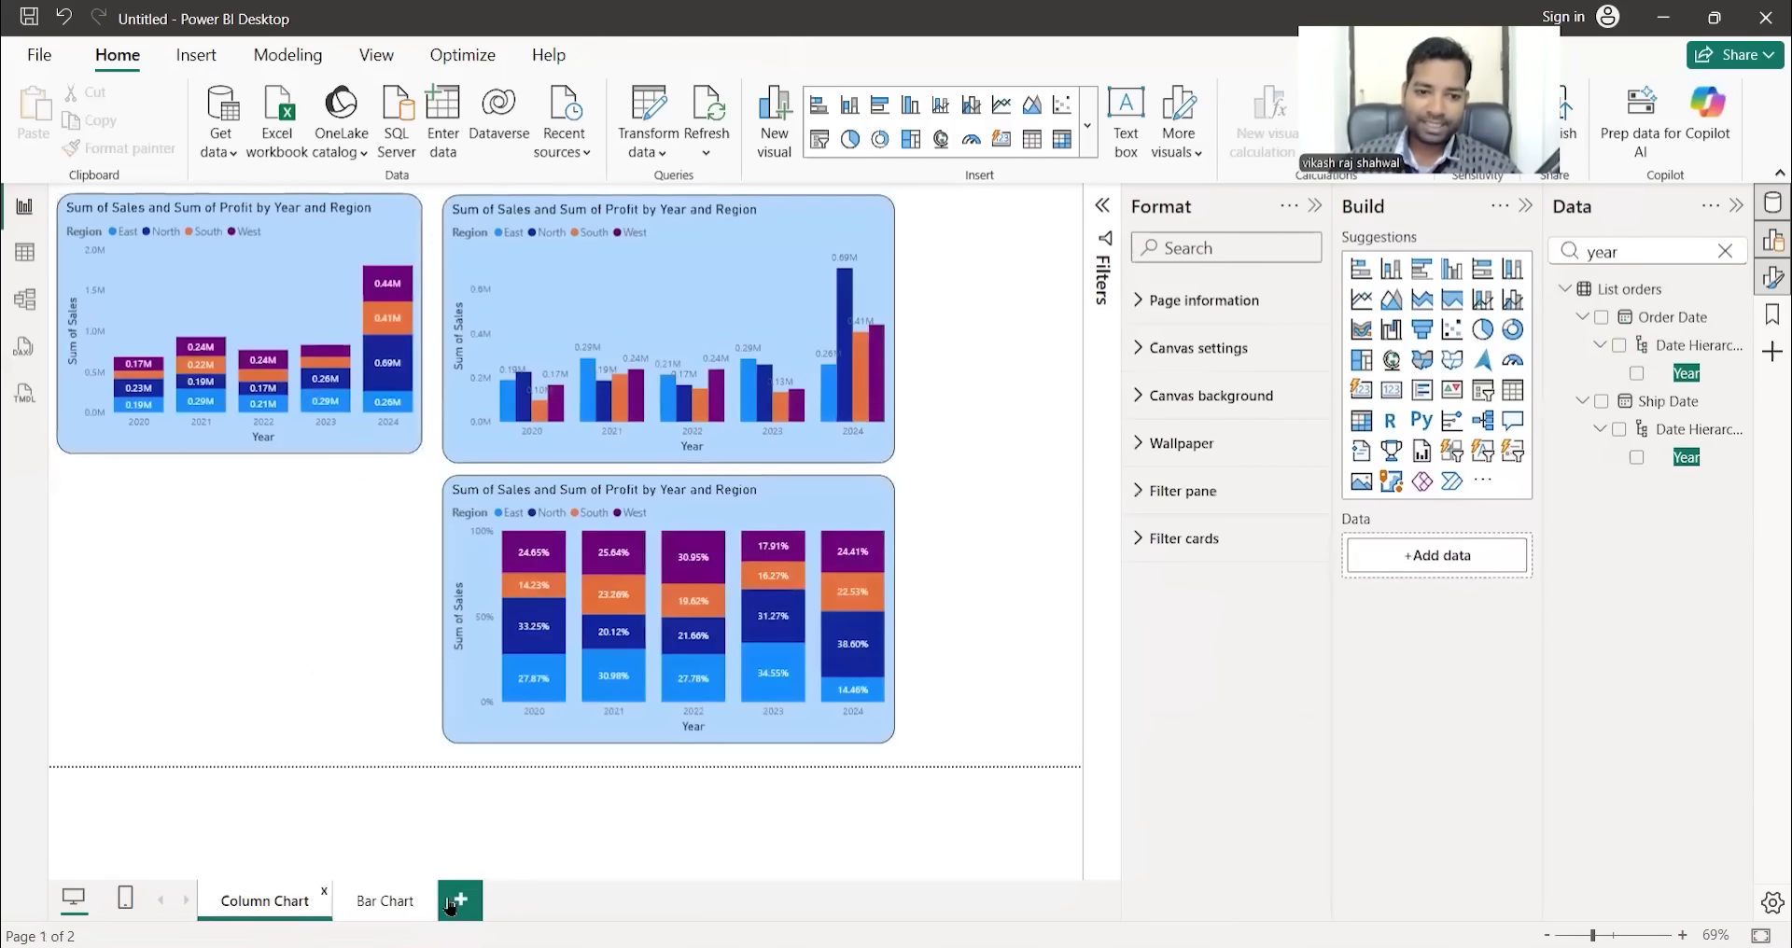
{"action": "left_click", "coordinate": [383, 912]}
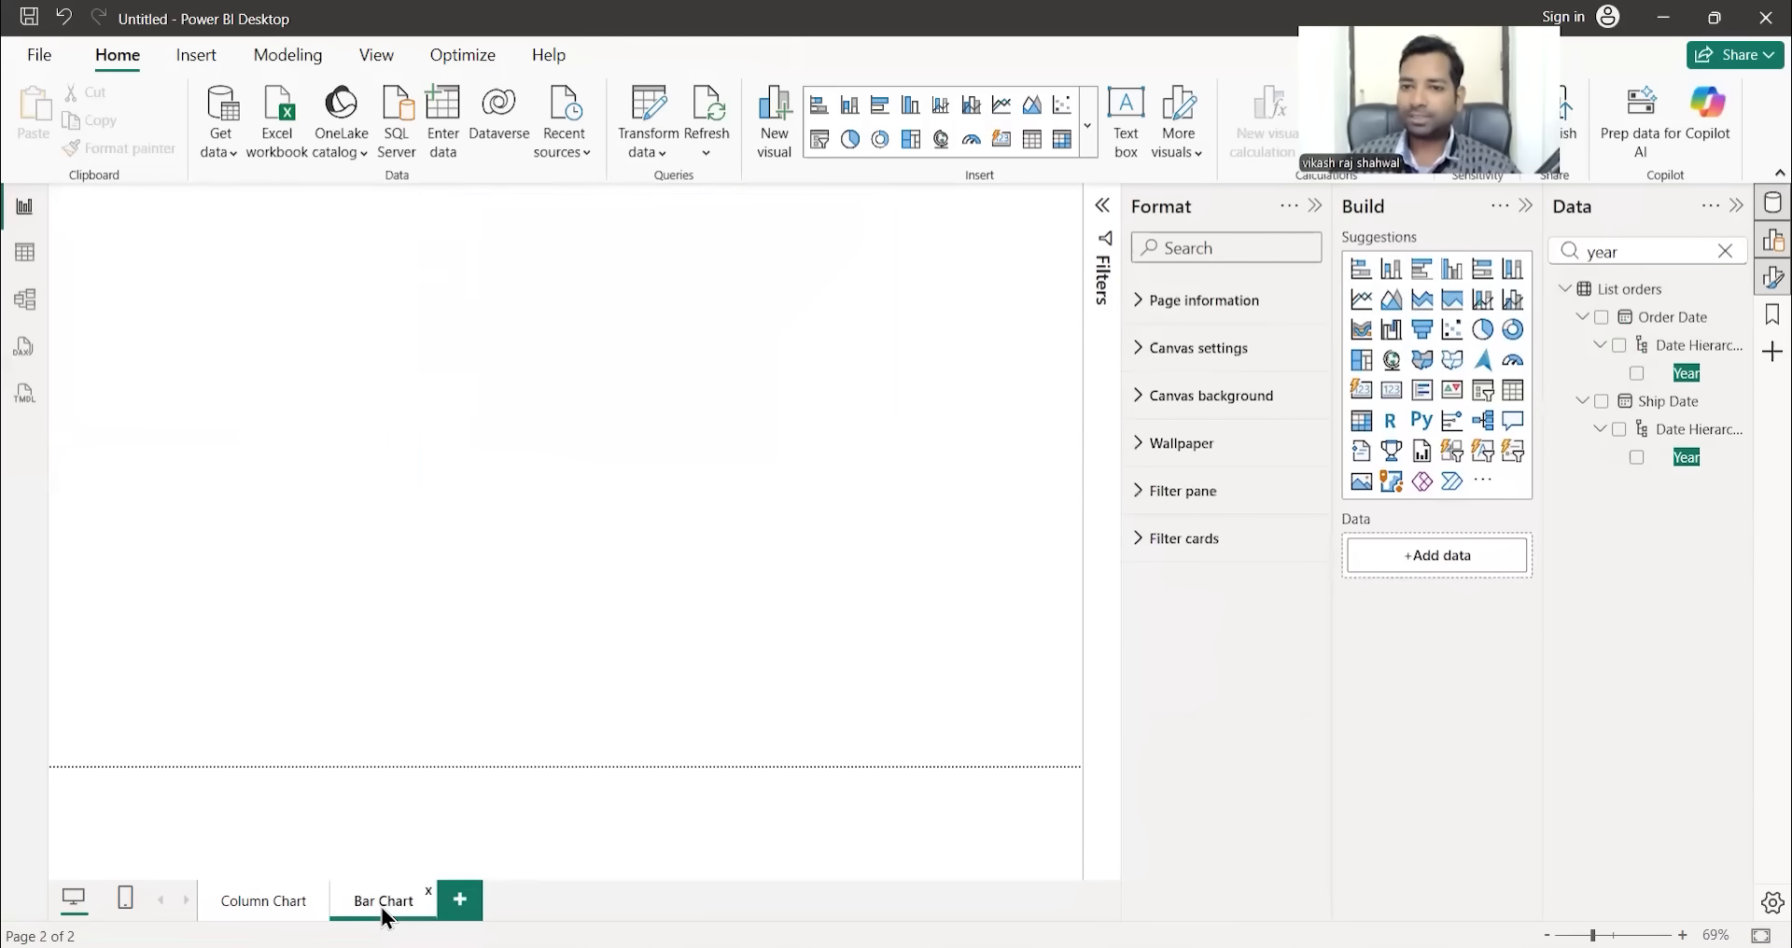
{"action": "left_click", "coordinate": [587, 365]}
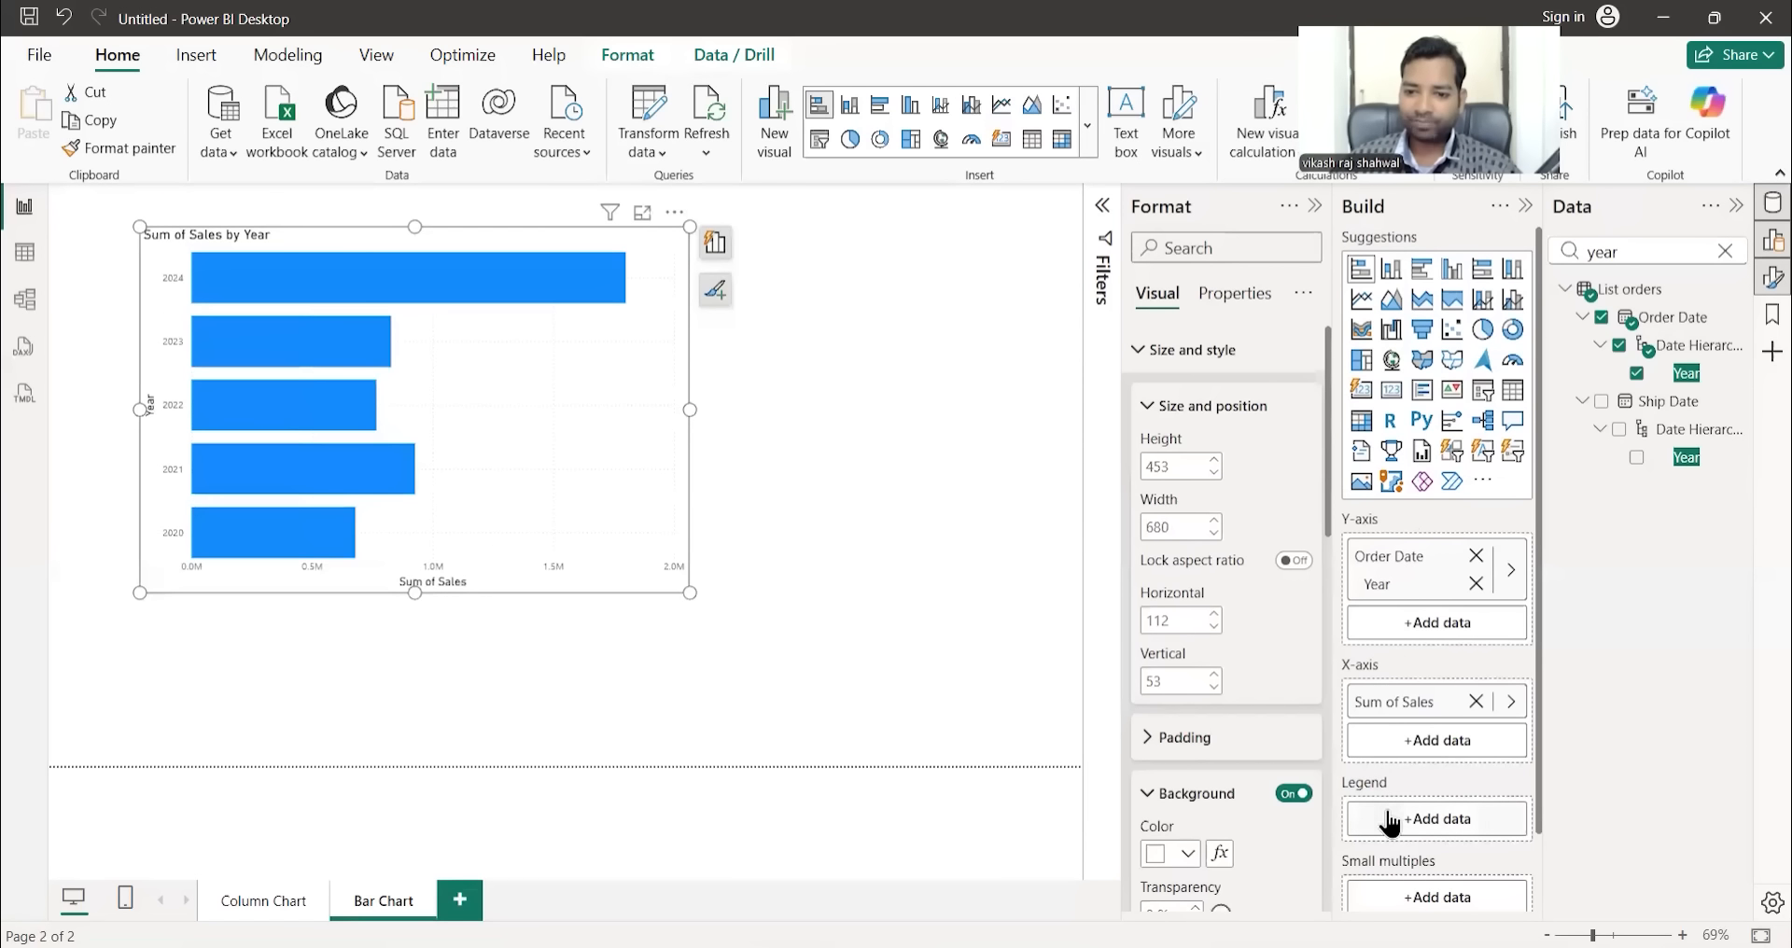
{"action": "scroll", "coordinate": [1426, 793], "scroll_direction": "down", "scroll_amount": 2}
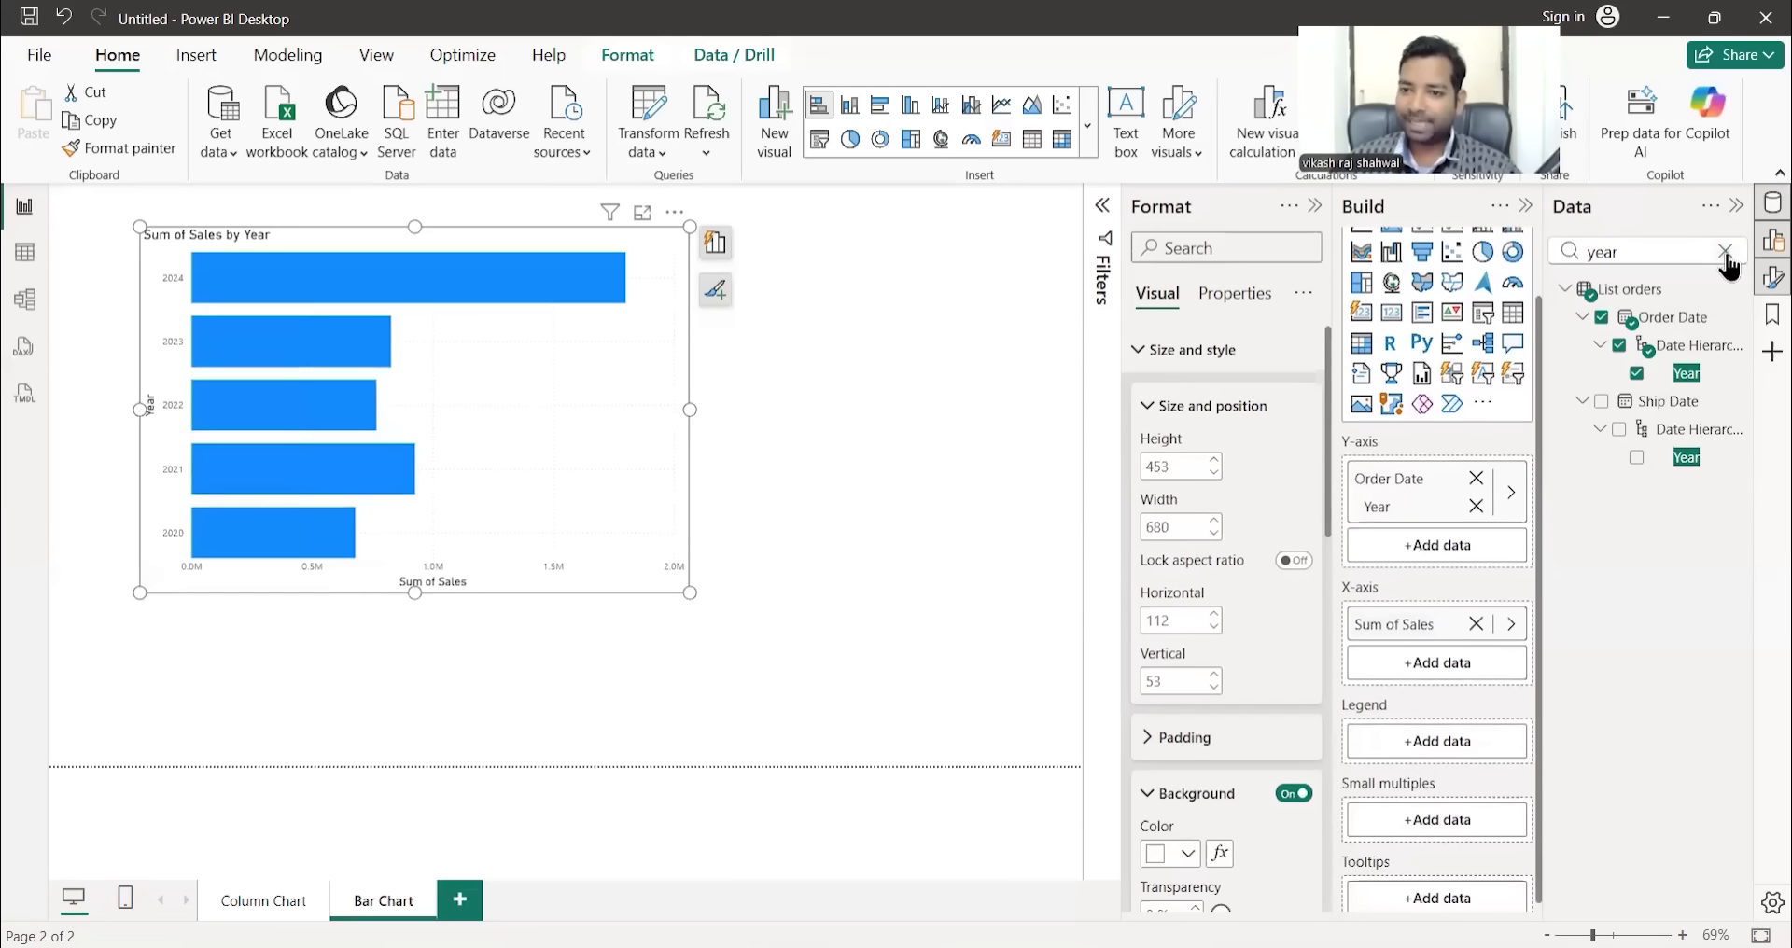
{"action": "left_click", "coordinate": [1725, 251]}
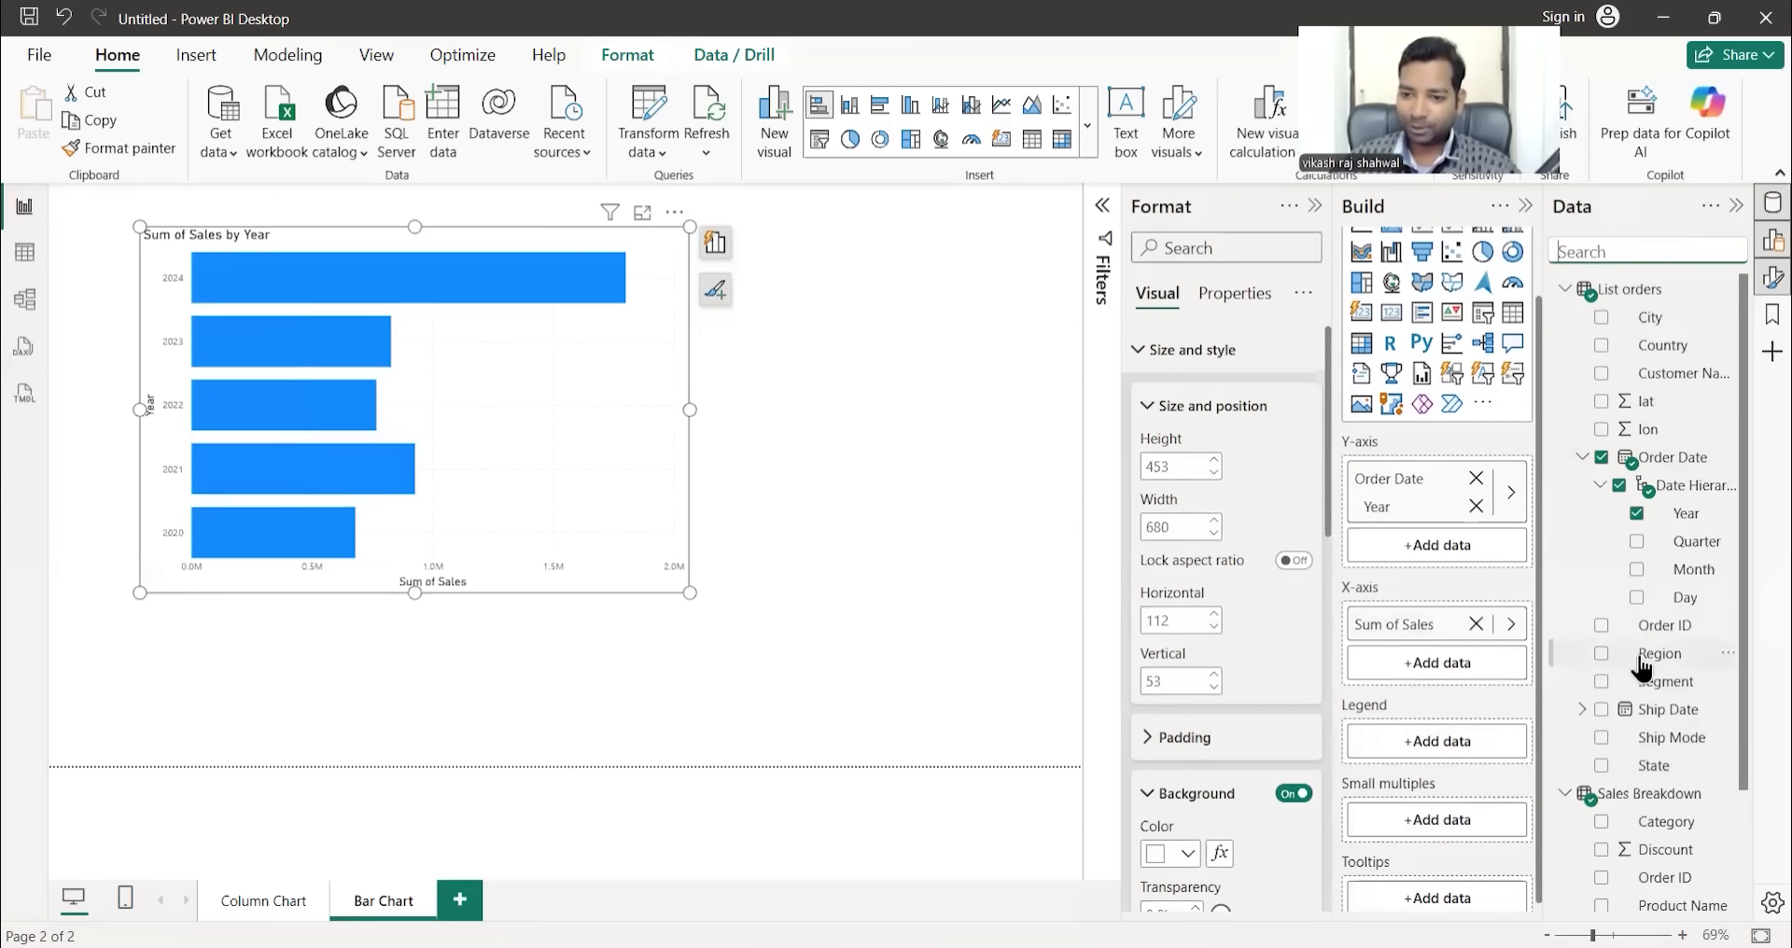
{"action": "left_click_drag", "start_coordinate": [1666, 661], "coordinate": [1473, 750]}
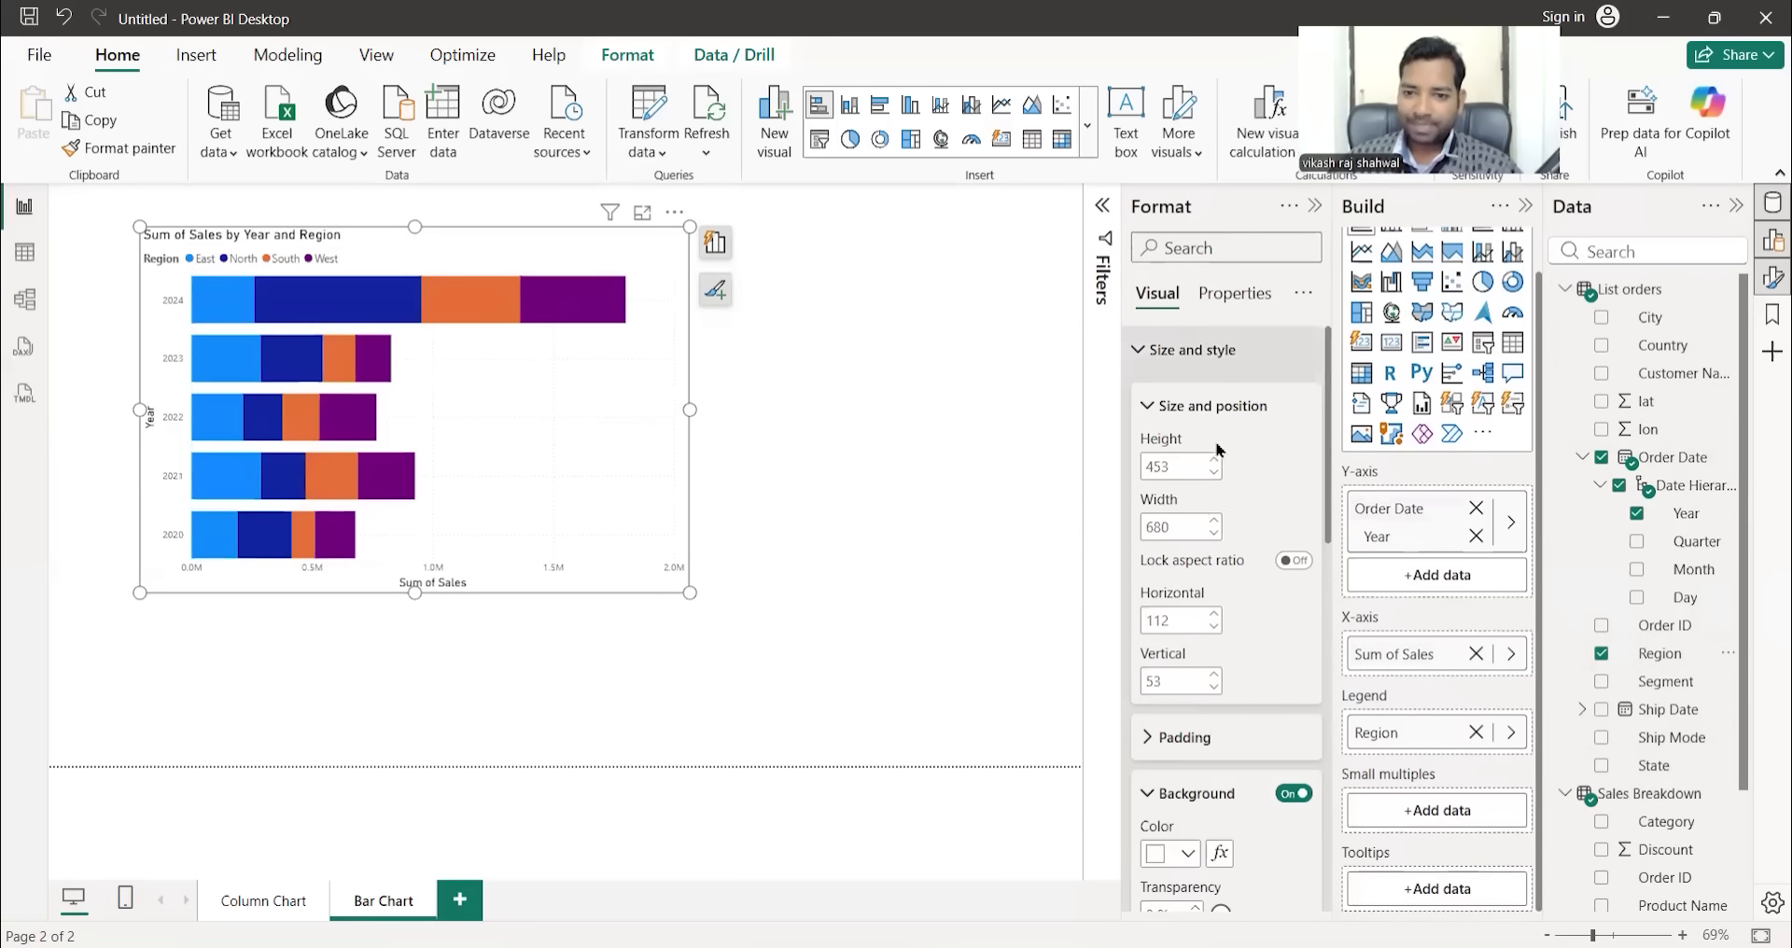
- Turn on data labels for the stacked bar chart
{"action": "left_click", "coordinate": [1150, 351]}
{"action": "scroll", "coordinate": [1157, 466], "scroll_direction": "down", "scroll_amount": 2}
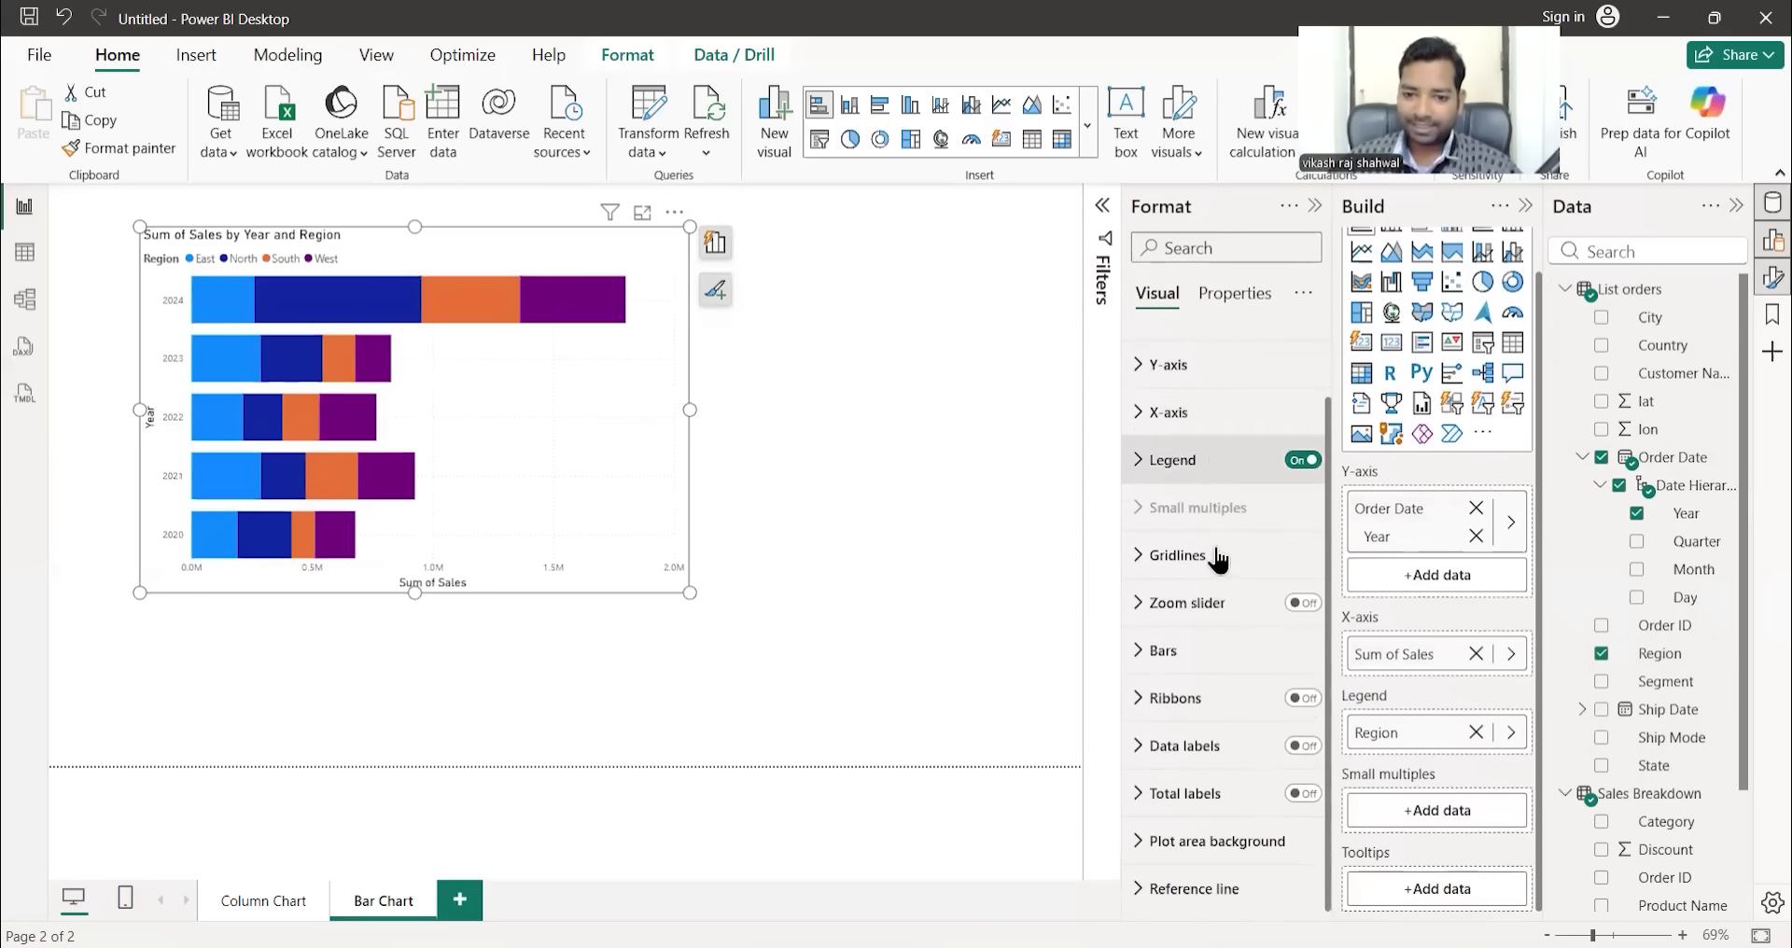
{"action": "left_click", "coordinate": [1307, 746]}
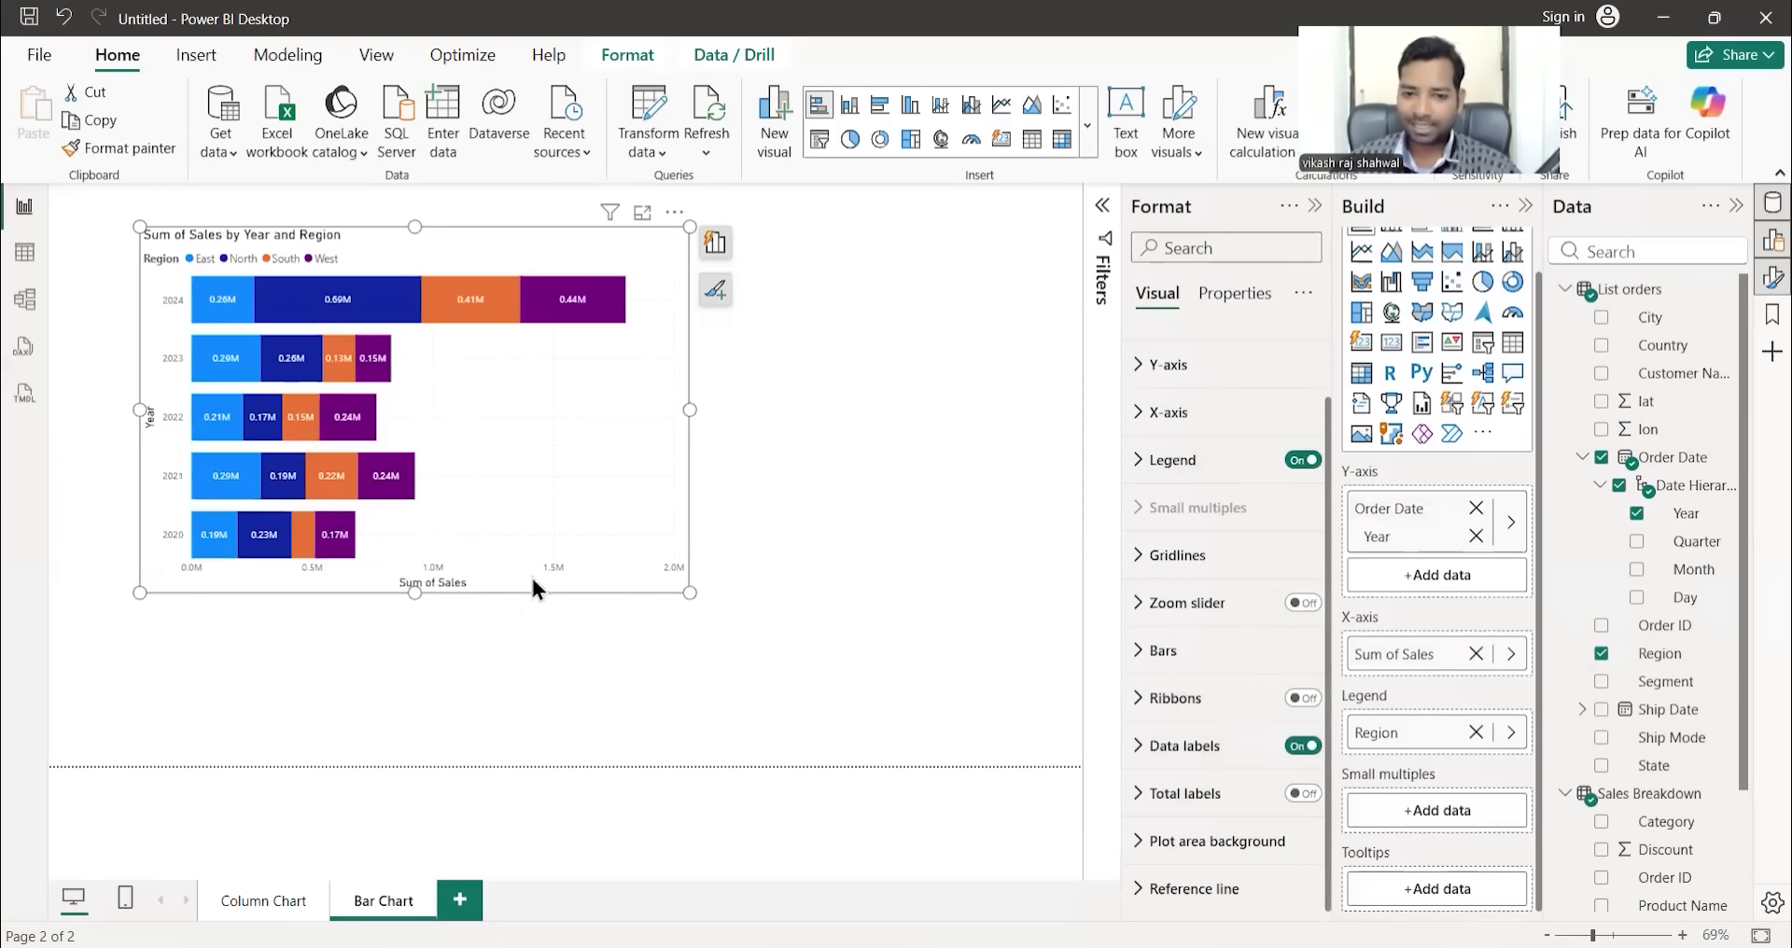
- Set the bar chart's background to the lightest blue theme color with 26% transparency
{"action": "scroll", "coordinate": [1157, 402], "scroll_direction": "up", "scroll_amount": 2}
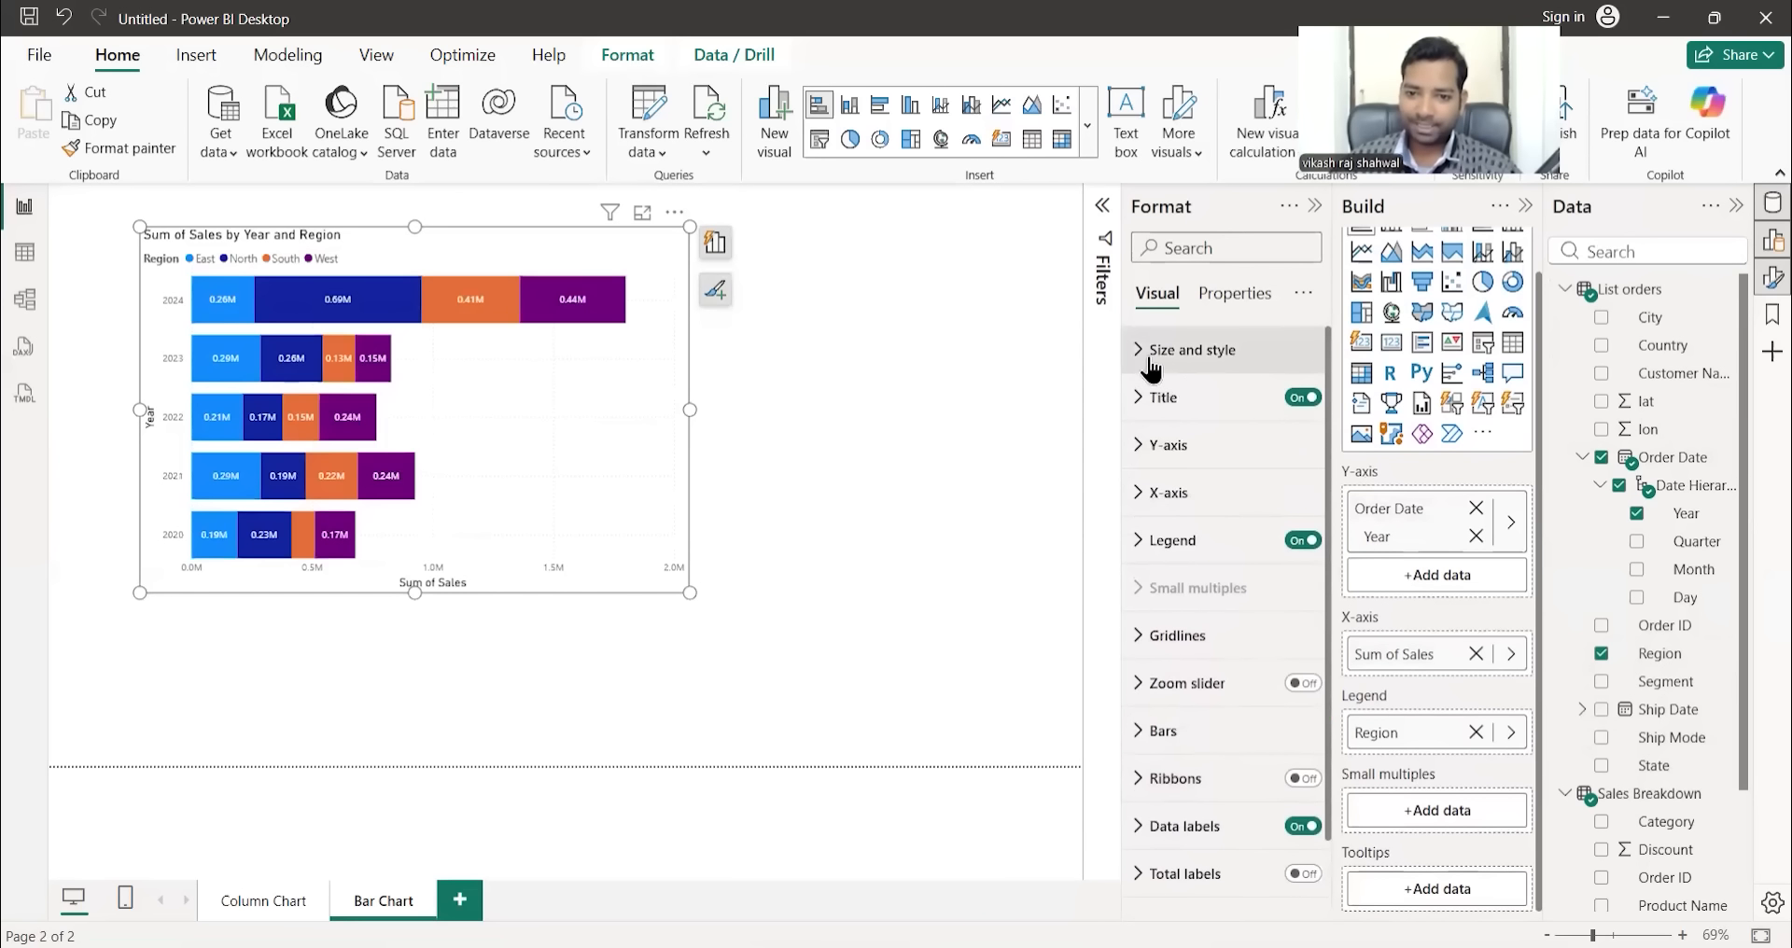
{"action": "left_click", "coordinate": [1150, 351]}
{"action": "scroll", "coordinate": [1219, 646], "scroll_direction": "down", "scroll_amount": 2}
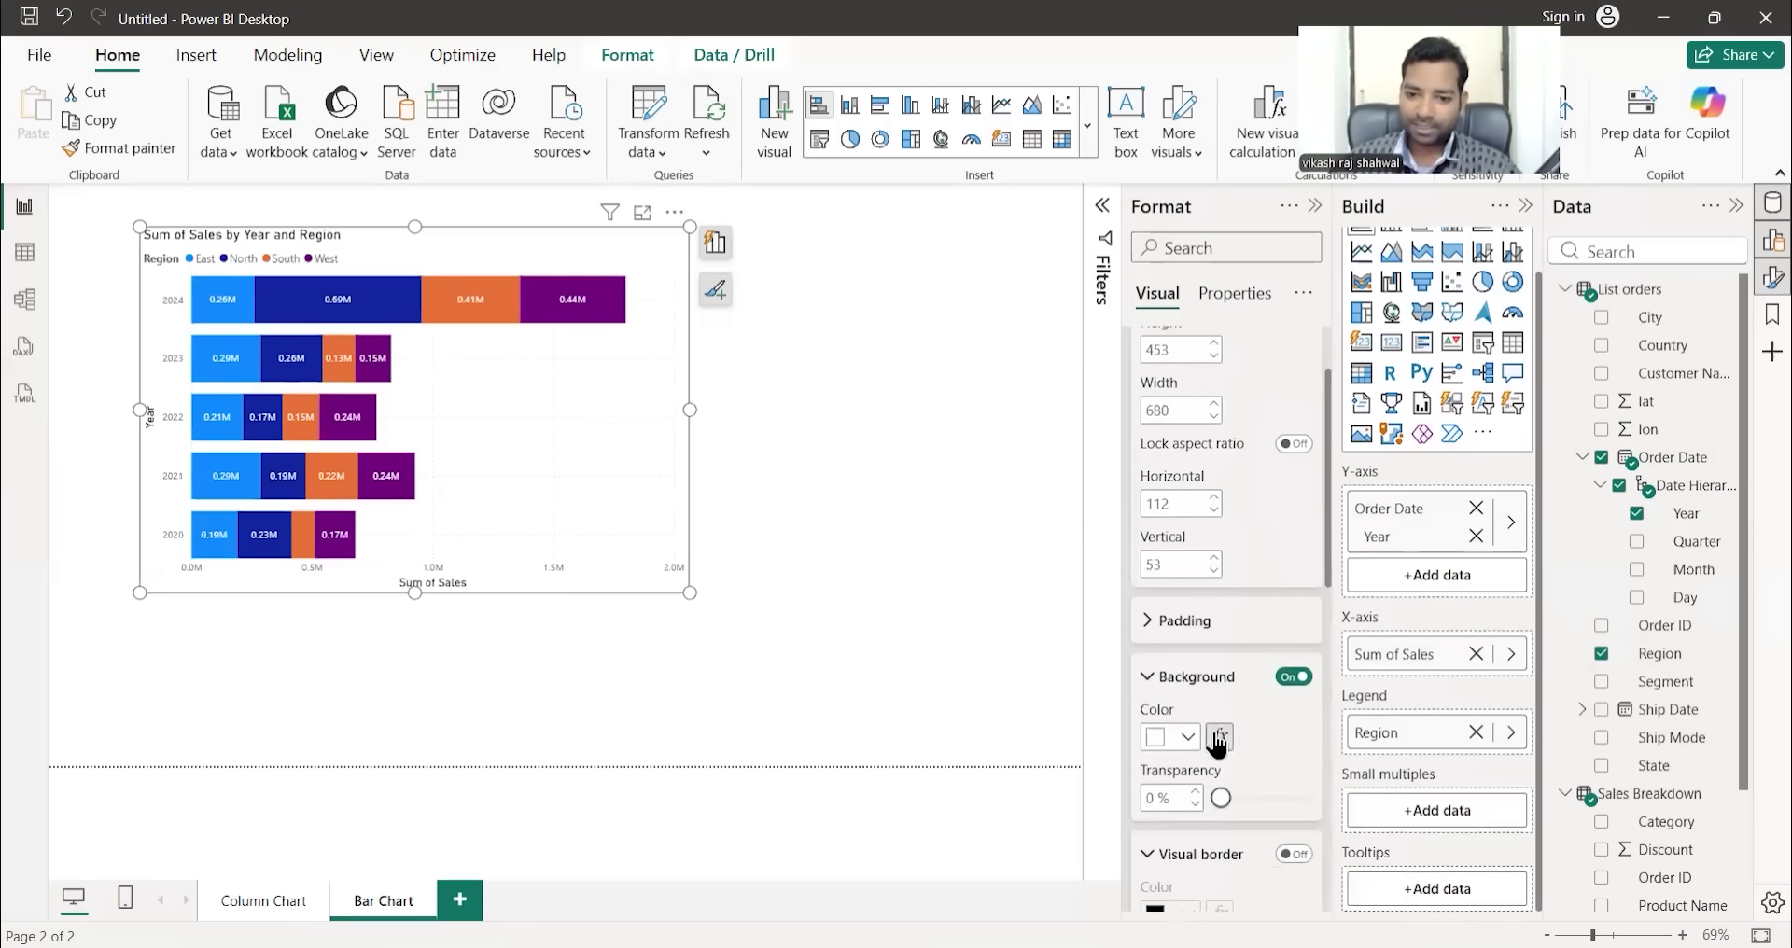
{"action": "left_click", "coordinate": [1181, 738]}
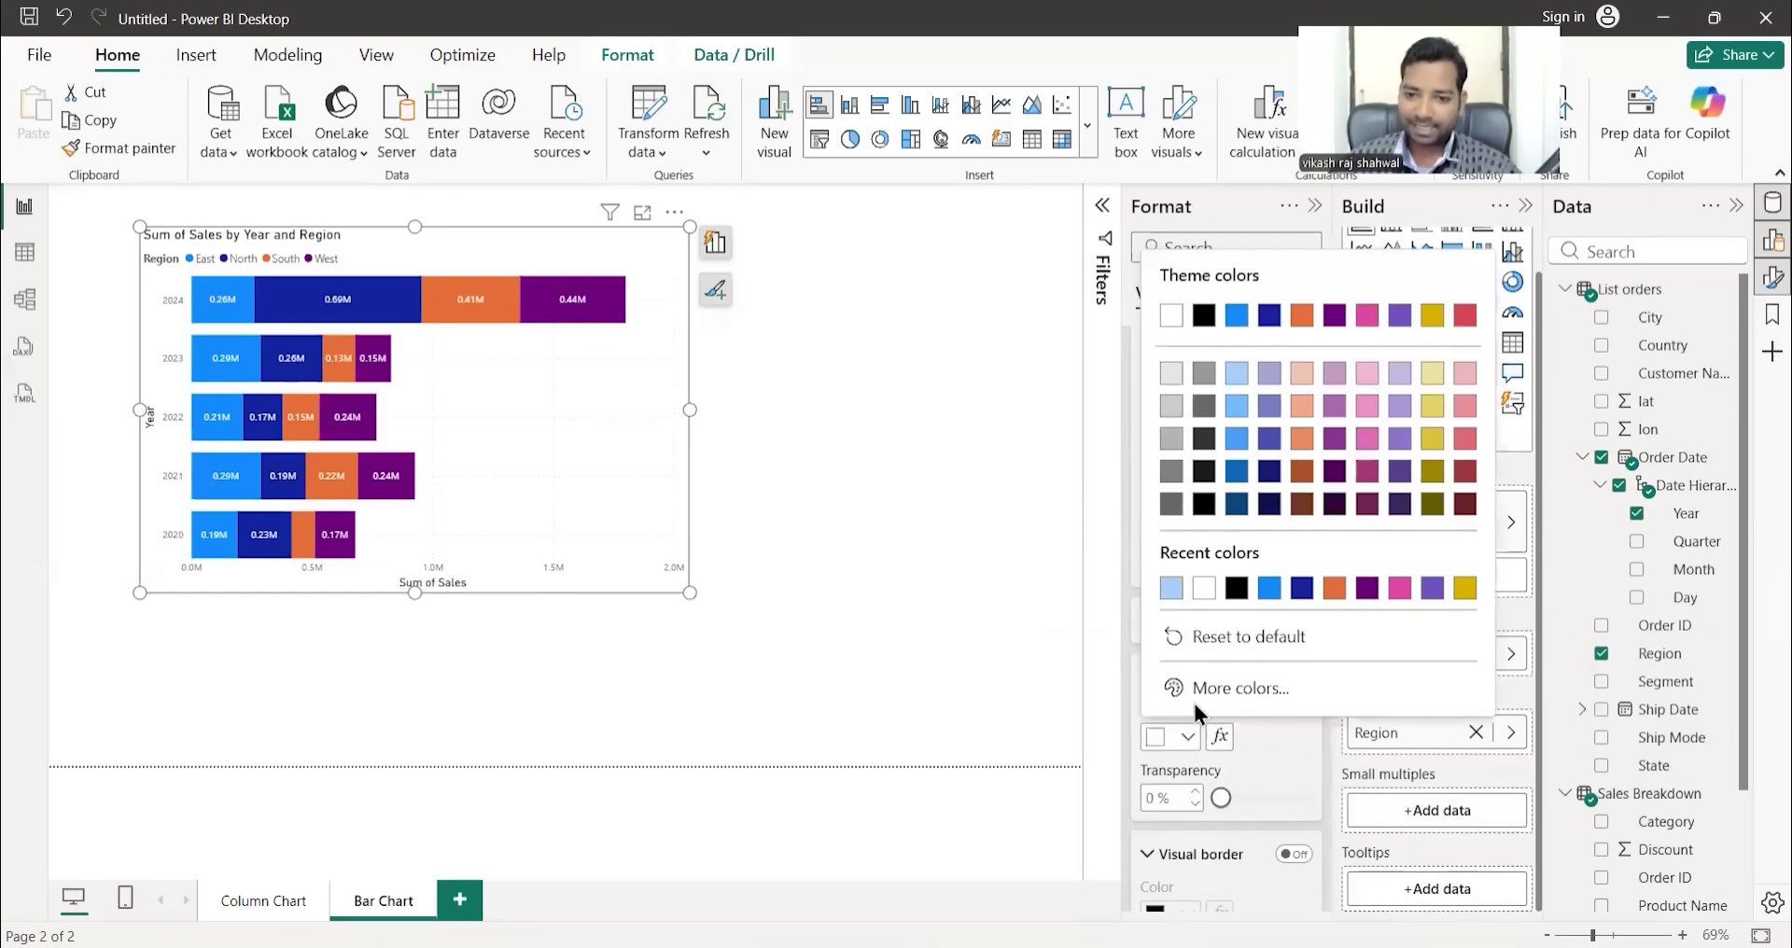
{"action": "left_click", "coordinate": [1234, 375]}
{"action": "scroll", "coordinate": [1247, 711], "scroll_direction": "down", "scroll_amount": 1}
{"action": "left_click_drag", "start_coordinate": [1221, 759], "coordinate": [1245, 764]}
- Turn on the bar chart's visual border and set its rounded corners to 20 px
{"action": "scroll", "coordinate": [1246, 737], "scroll_direction": "down", "scroll_amount": 5}
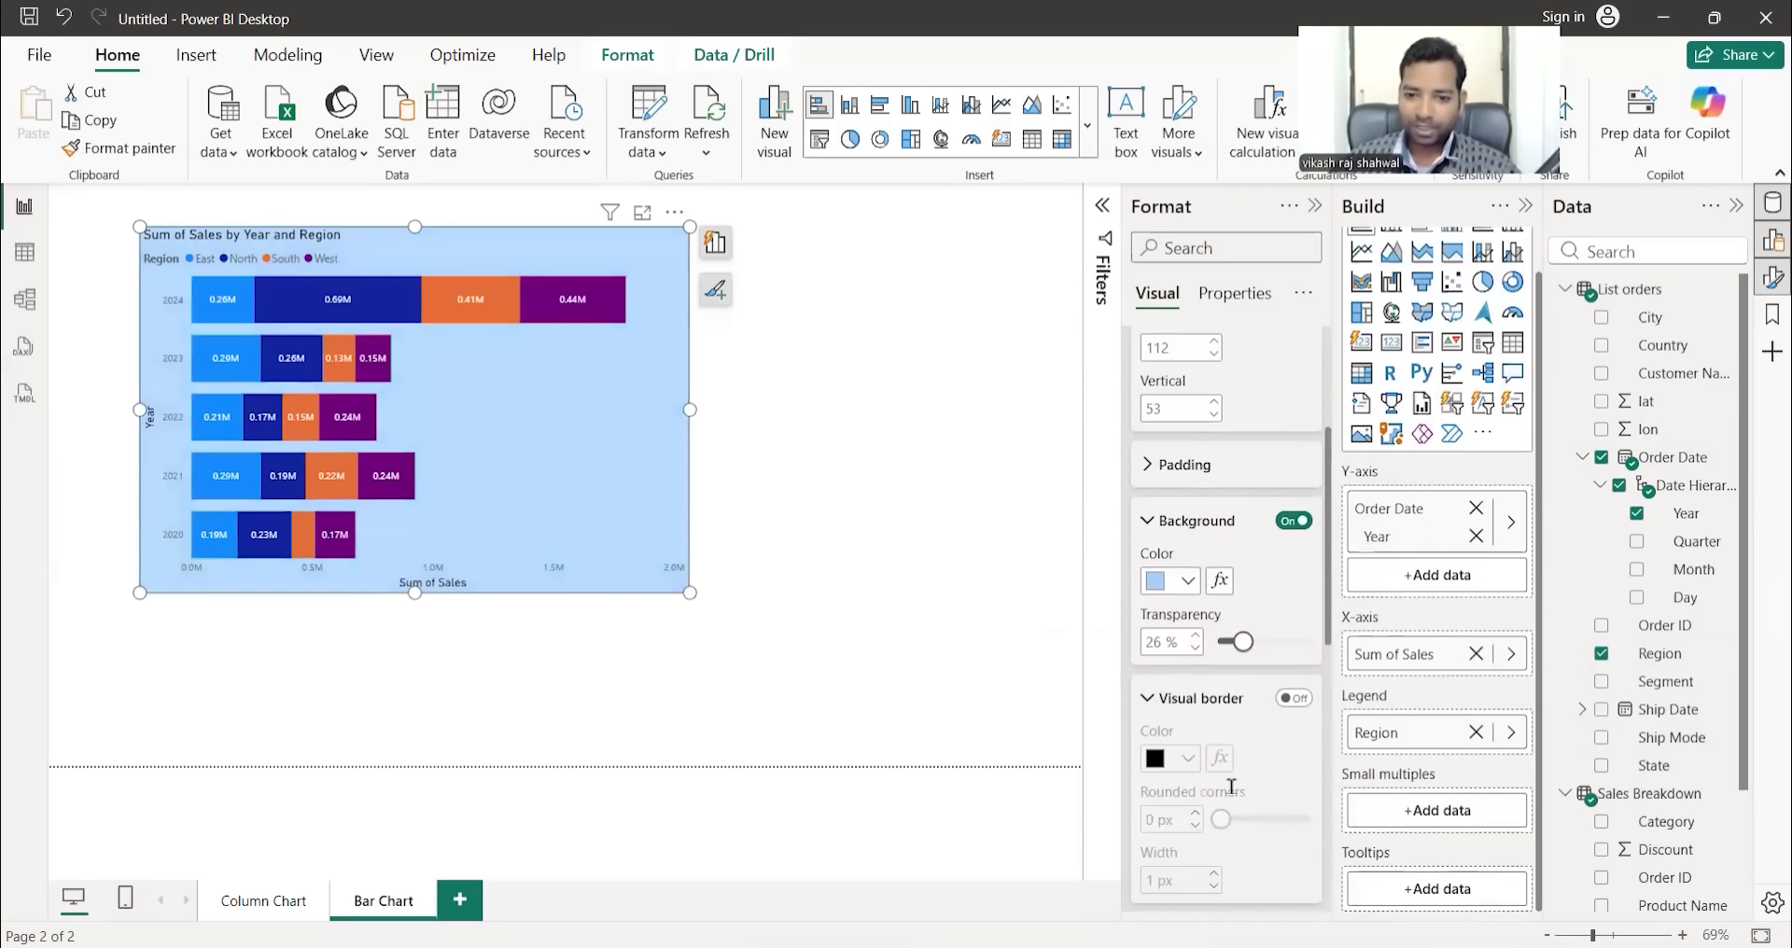
{"action": "left_click", "coordinate": [1295, 581]}
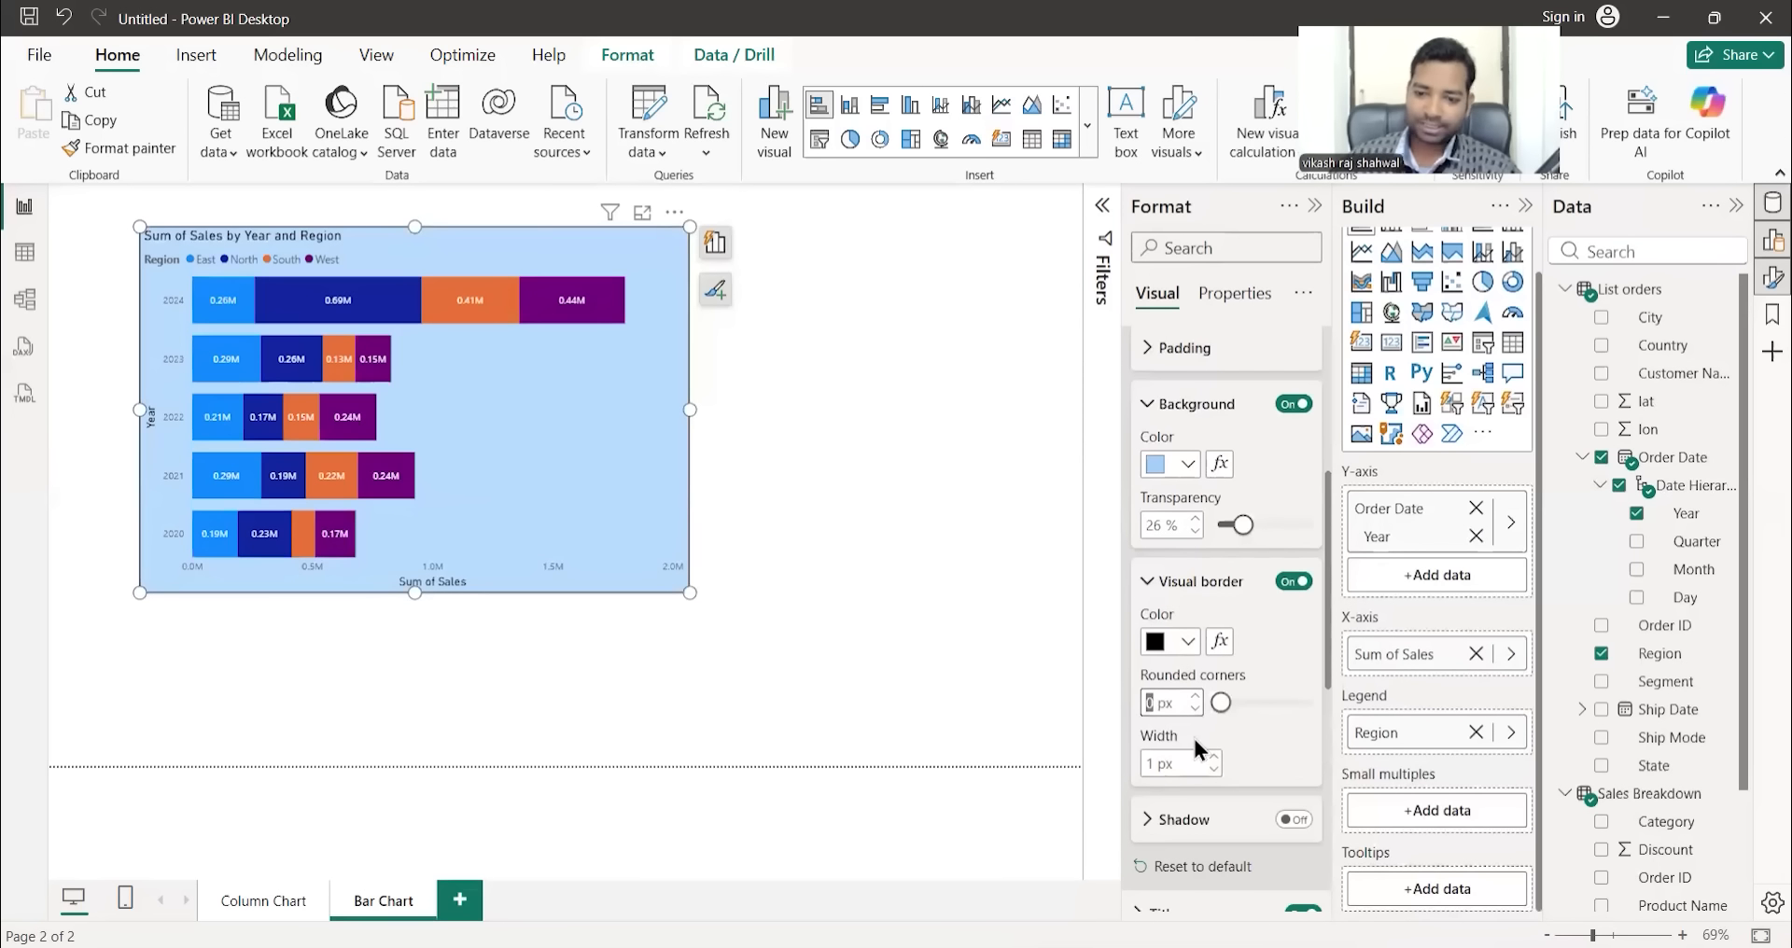
{"action": "type", "text": "20"}
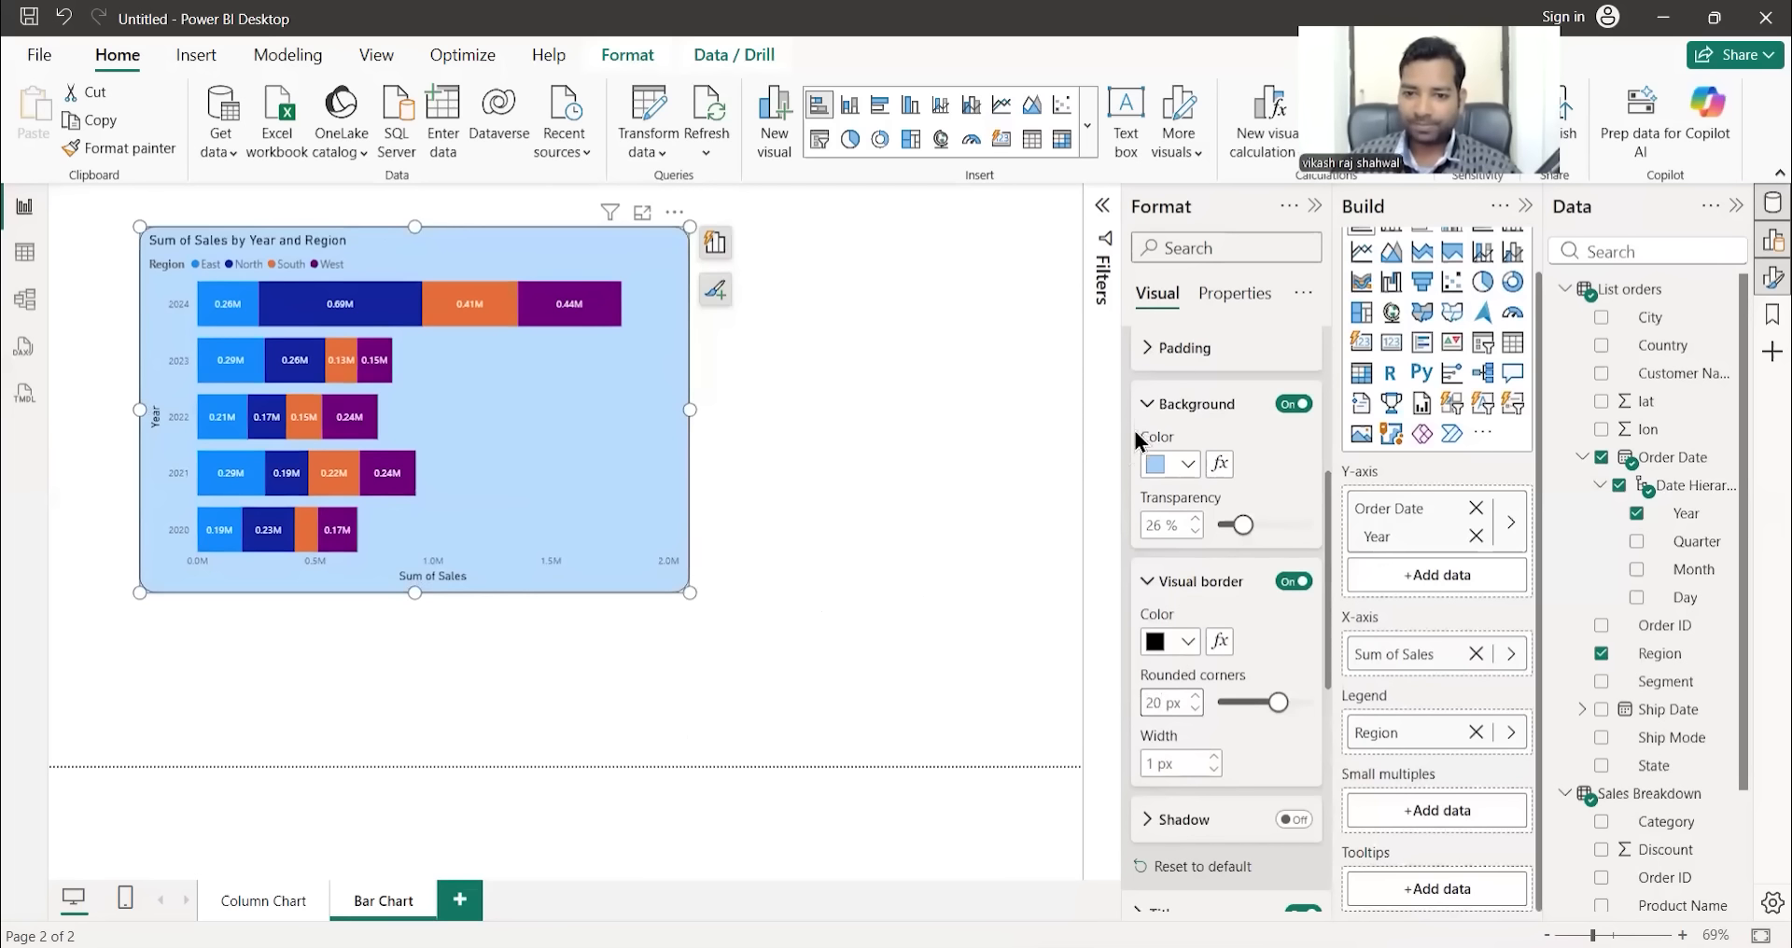
{"action": "left_click", "coordinate": [1144, 403]}
{"action": "scroll", "coordinate": [1149, 402], "scroll_direction": "up", "scroll_amount": 5}
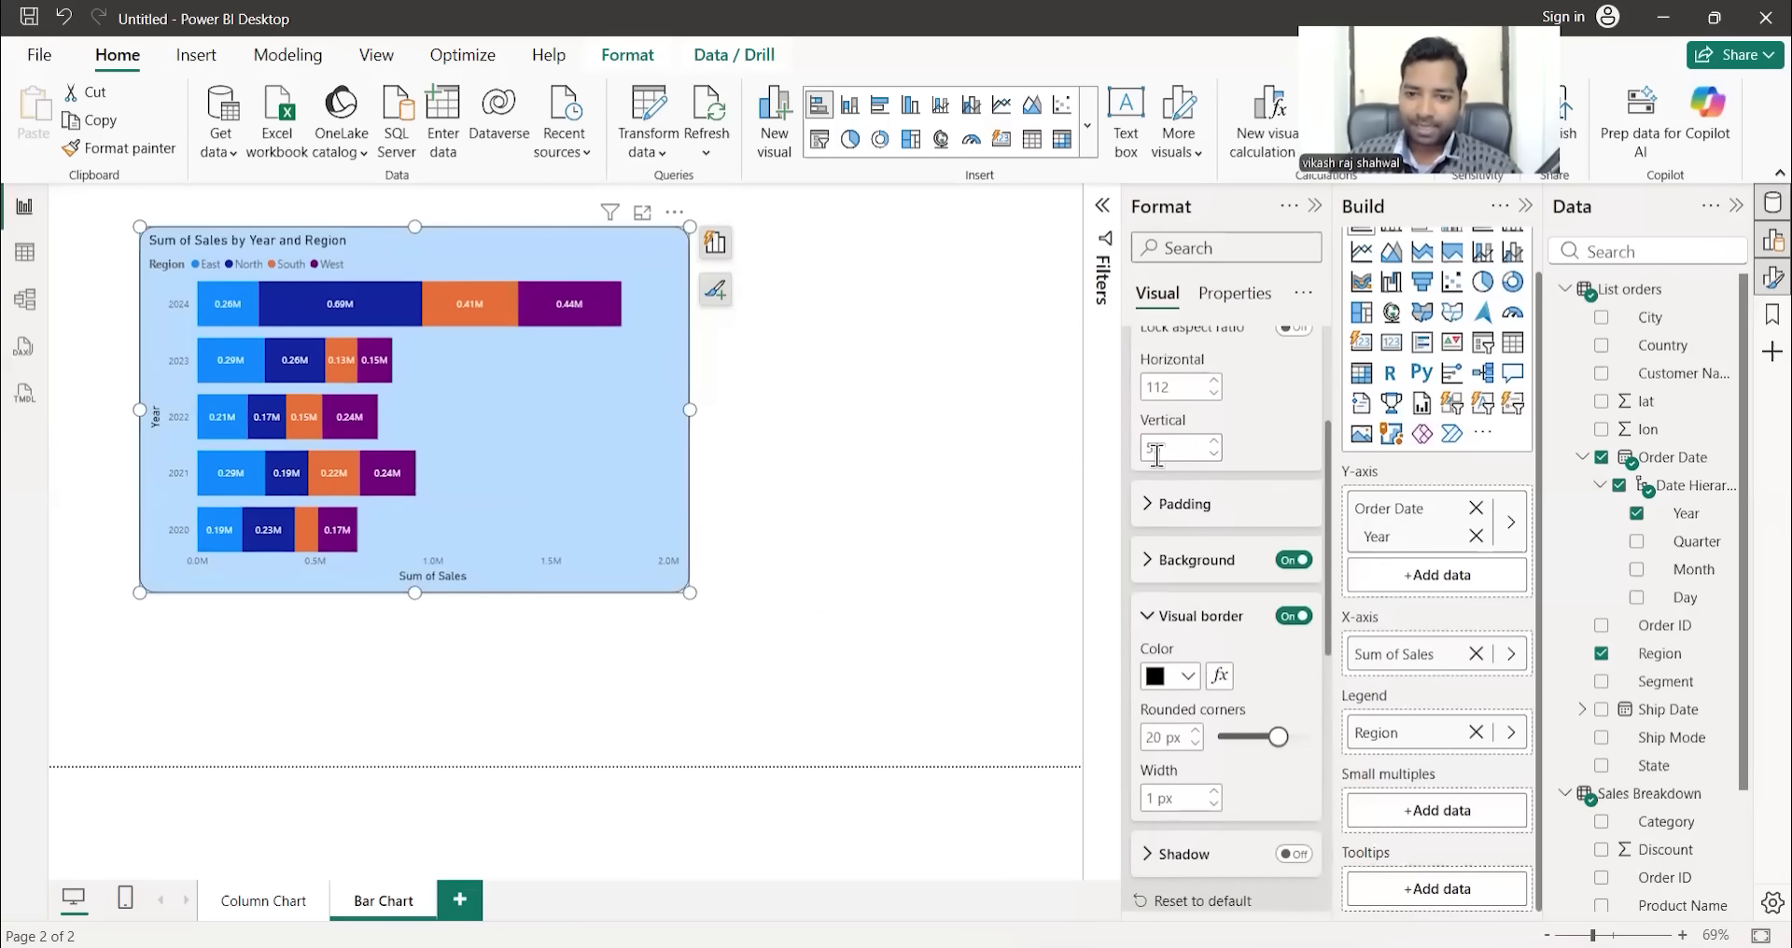
- Resize the stacked bar chart to about 565 wide by 367 high and move it to about horizontal 30, vertical 20
{"action": "left_click_drag", "start_coordinate": [687, 592], "coordinate": [595, 523]}
{"action": "left_click_drag", "start_coordinate": [522, 423], "coordinate": [455, 396]}
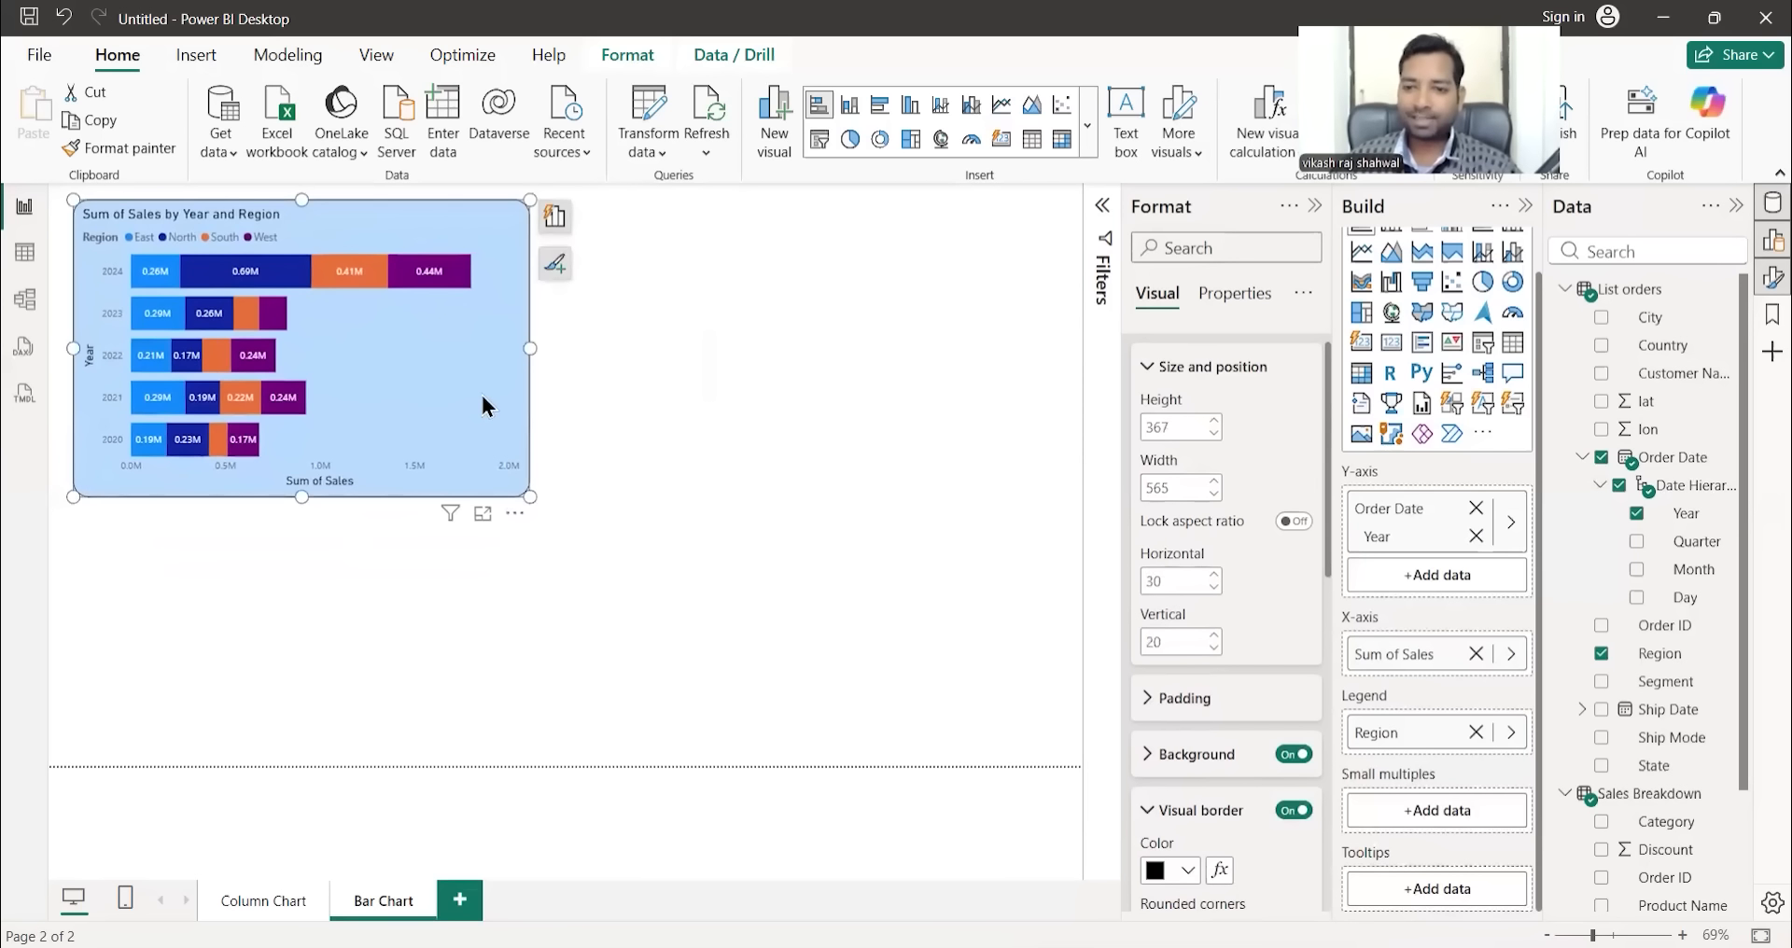
- Insert a clustered bar chart beside the stacked bar chart, sized about 604 wide by 367 high at horizontal 627, vertical 20
{"action": "scroll", "coordinate": [1362, 231], "scroll_direction": "up", "scroll_amount": 1}
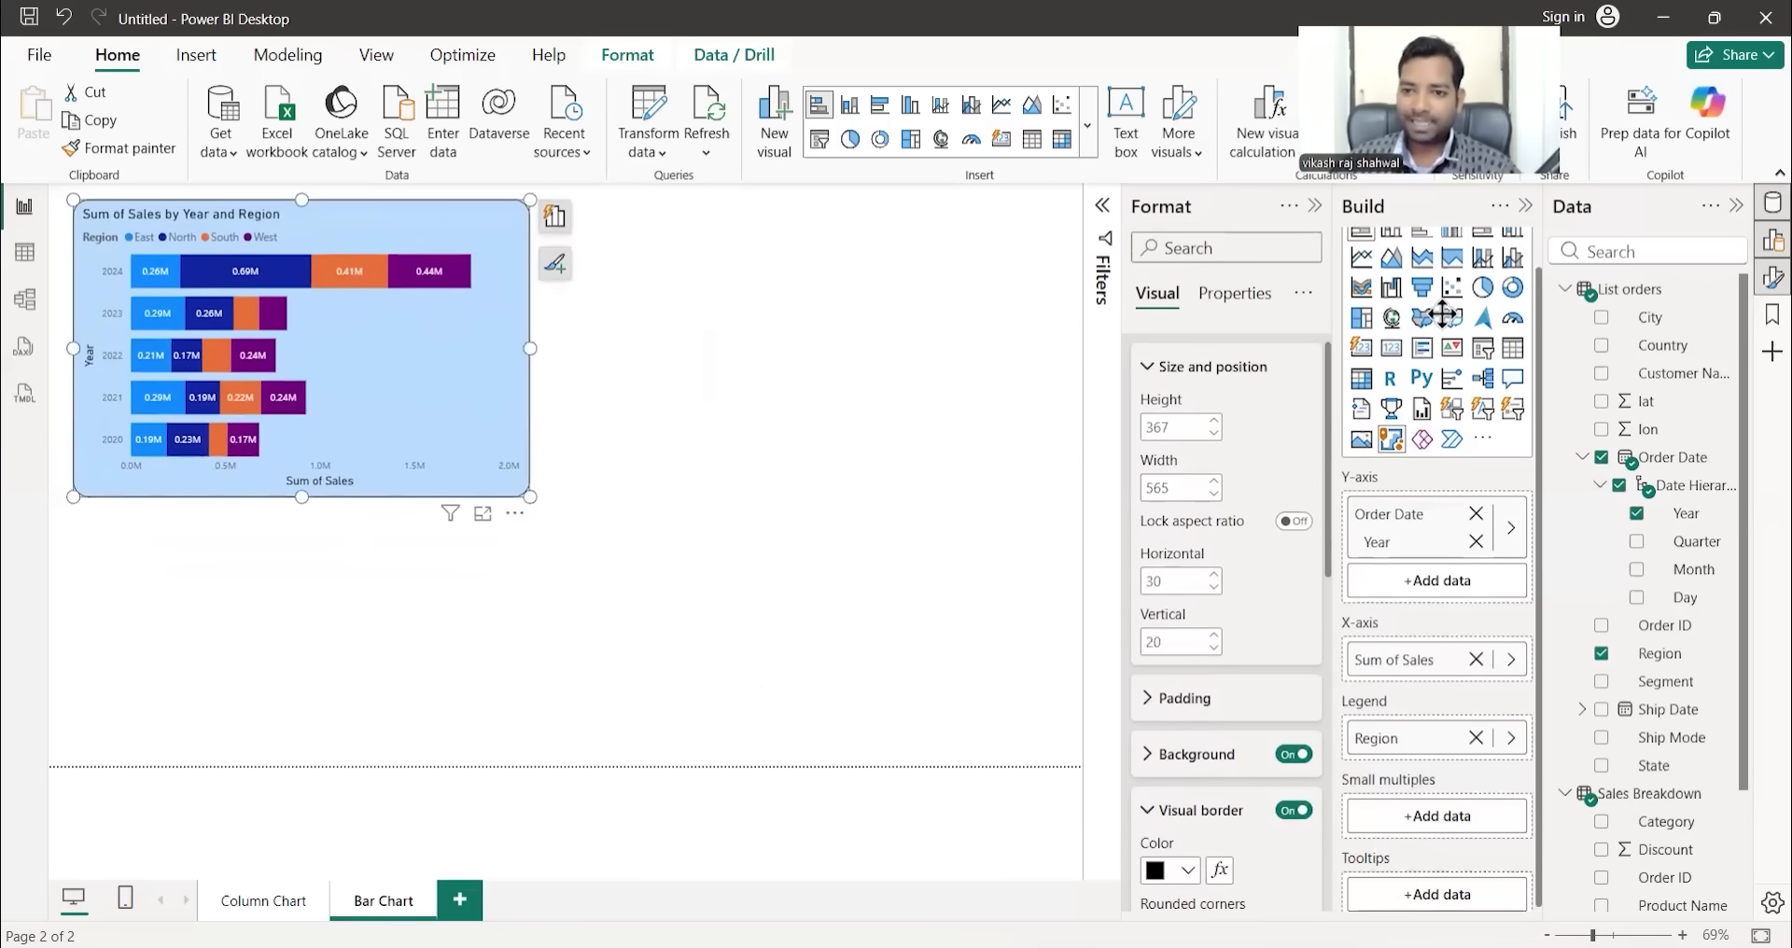
{"action": "scroll", "coordinate": [1442, 315], "scroll_direction": "up", "scroll_amount": 2}
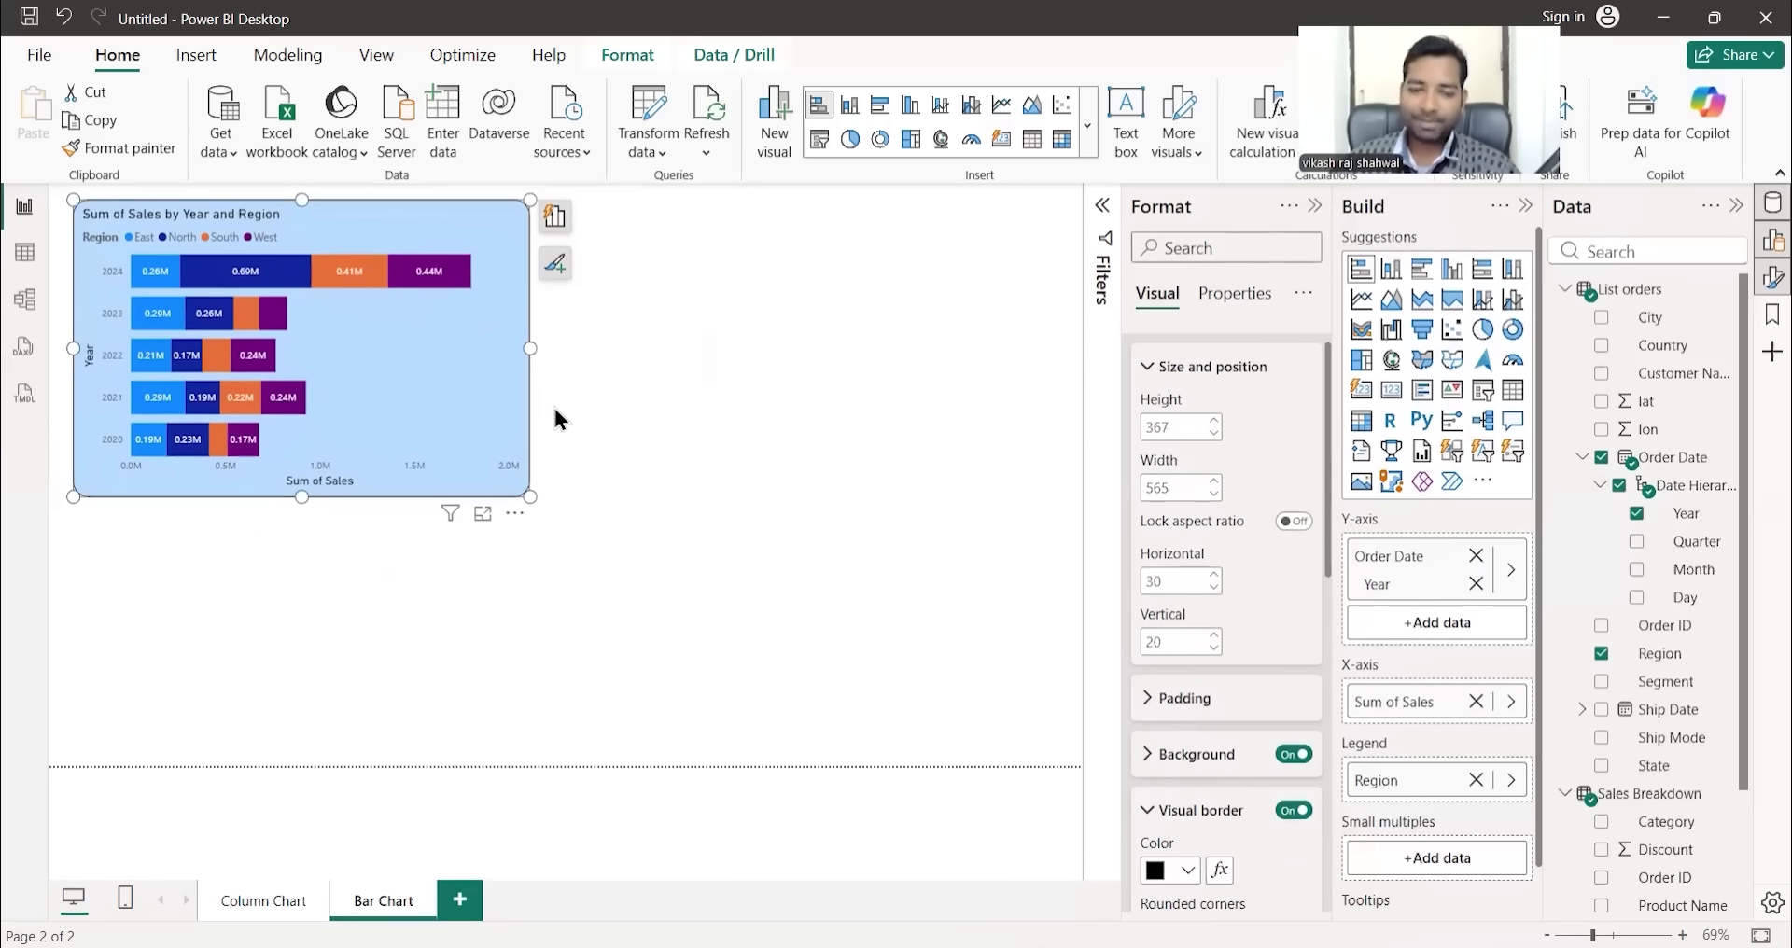
{"action": "left_click", "coordinate": [622, 383]}
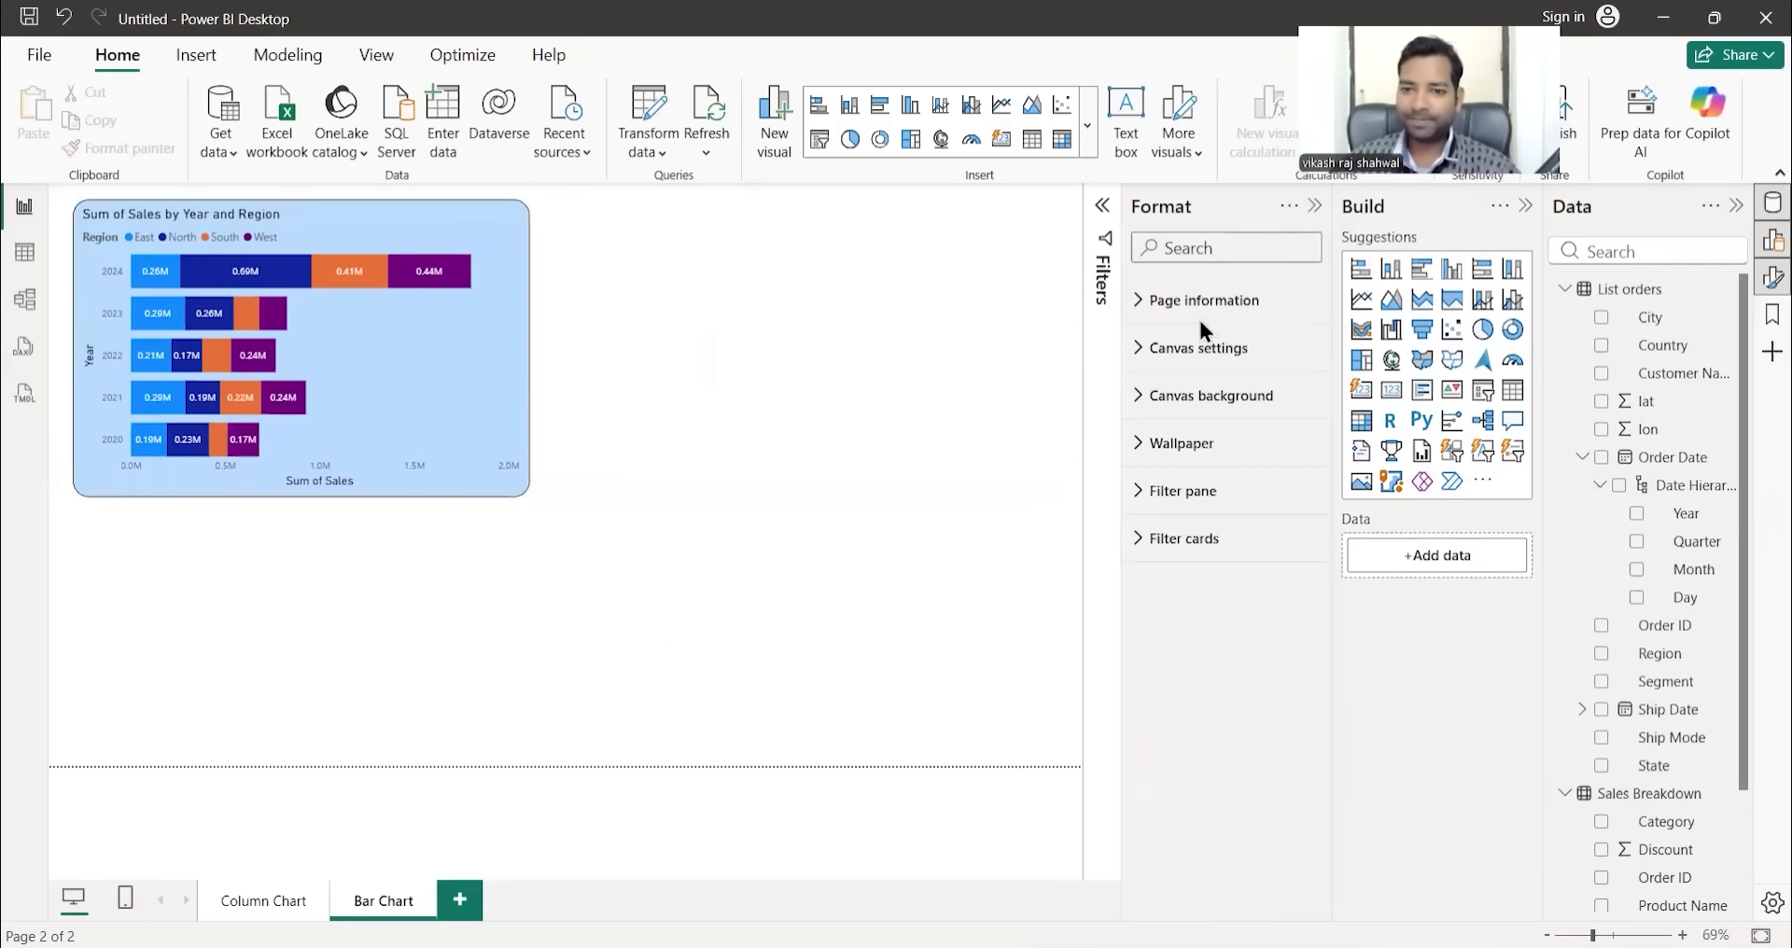
{"action": "left_click", "coordinate": [1420, 285]}
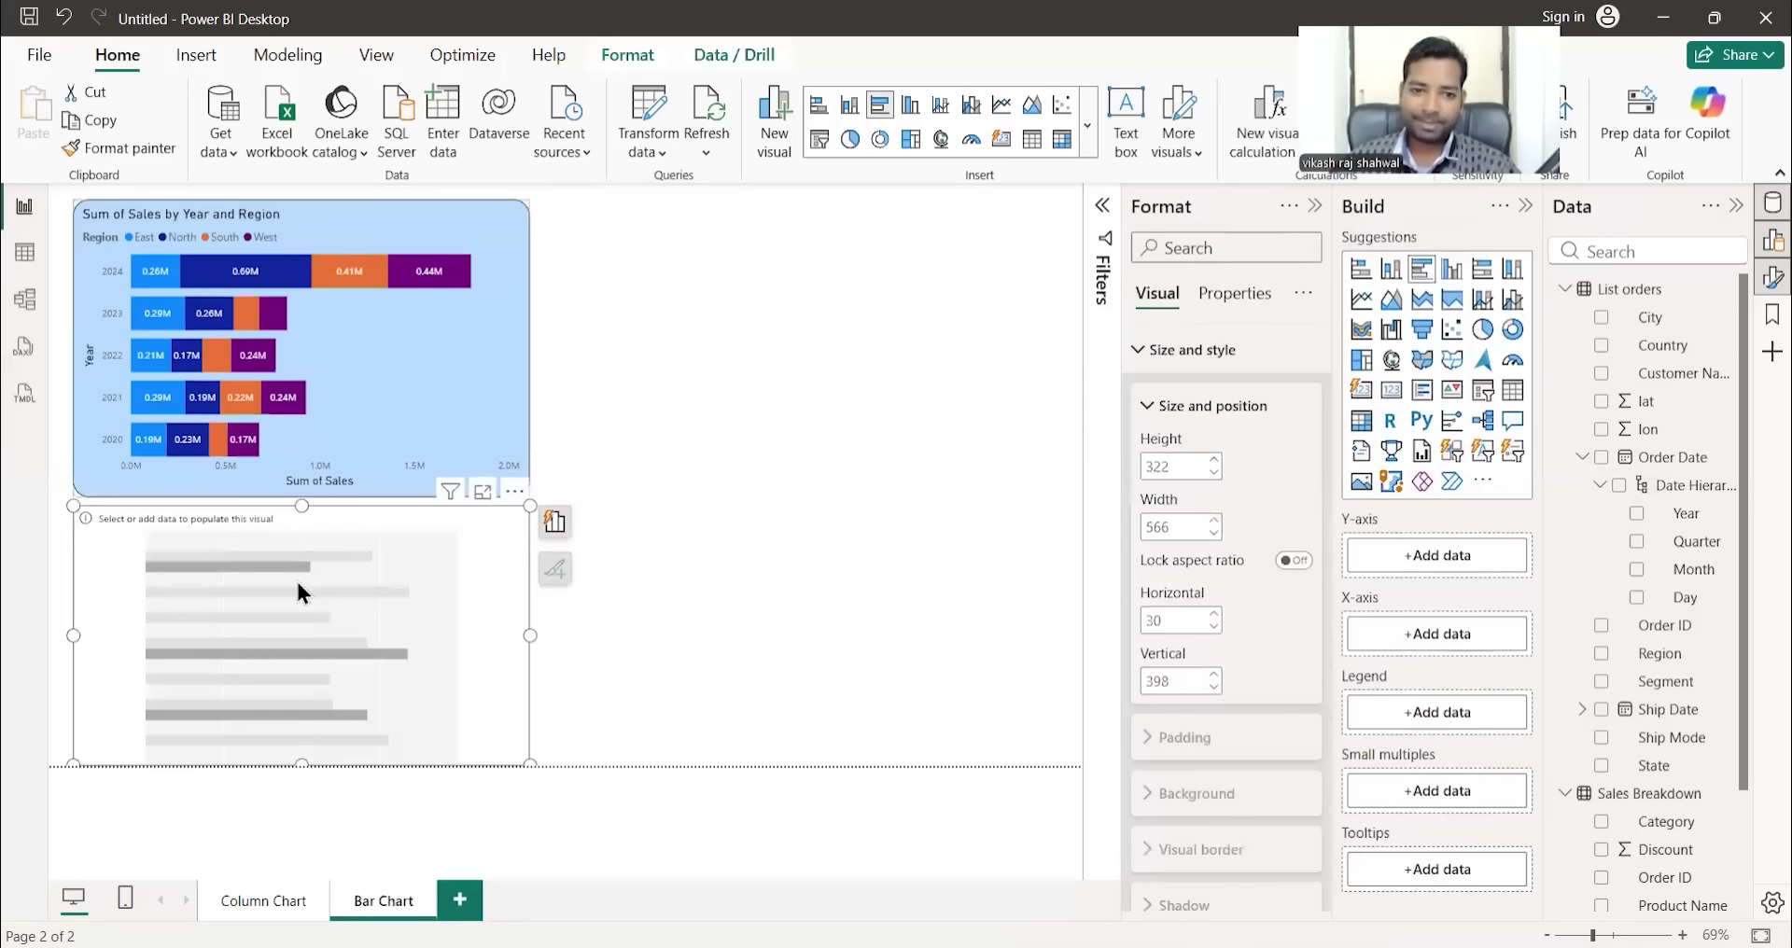
{"action": "left_click_drag", "start_coordinate": [324, 602], "coordinate": [823, 311]}
{"action": "left_click_drag", "start_coordinate": [1013, 459], "coordinate": [1043, 497]}
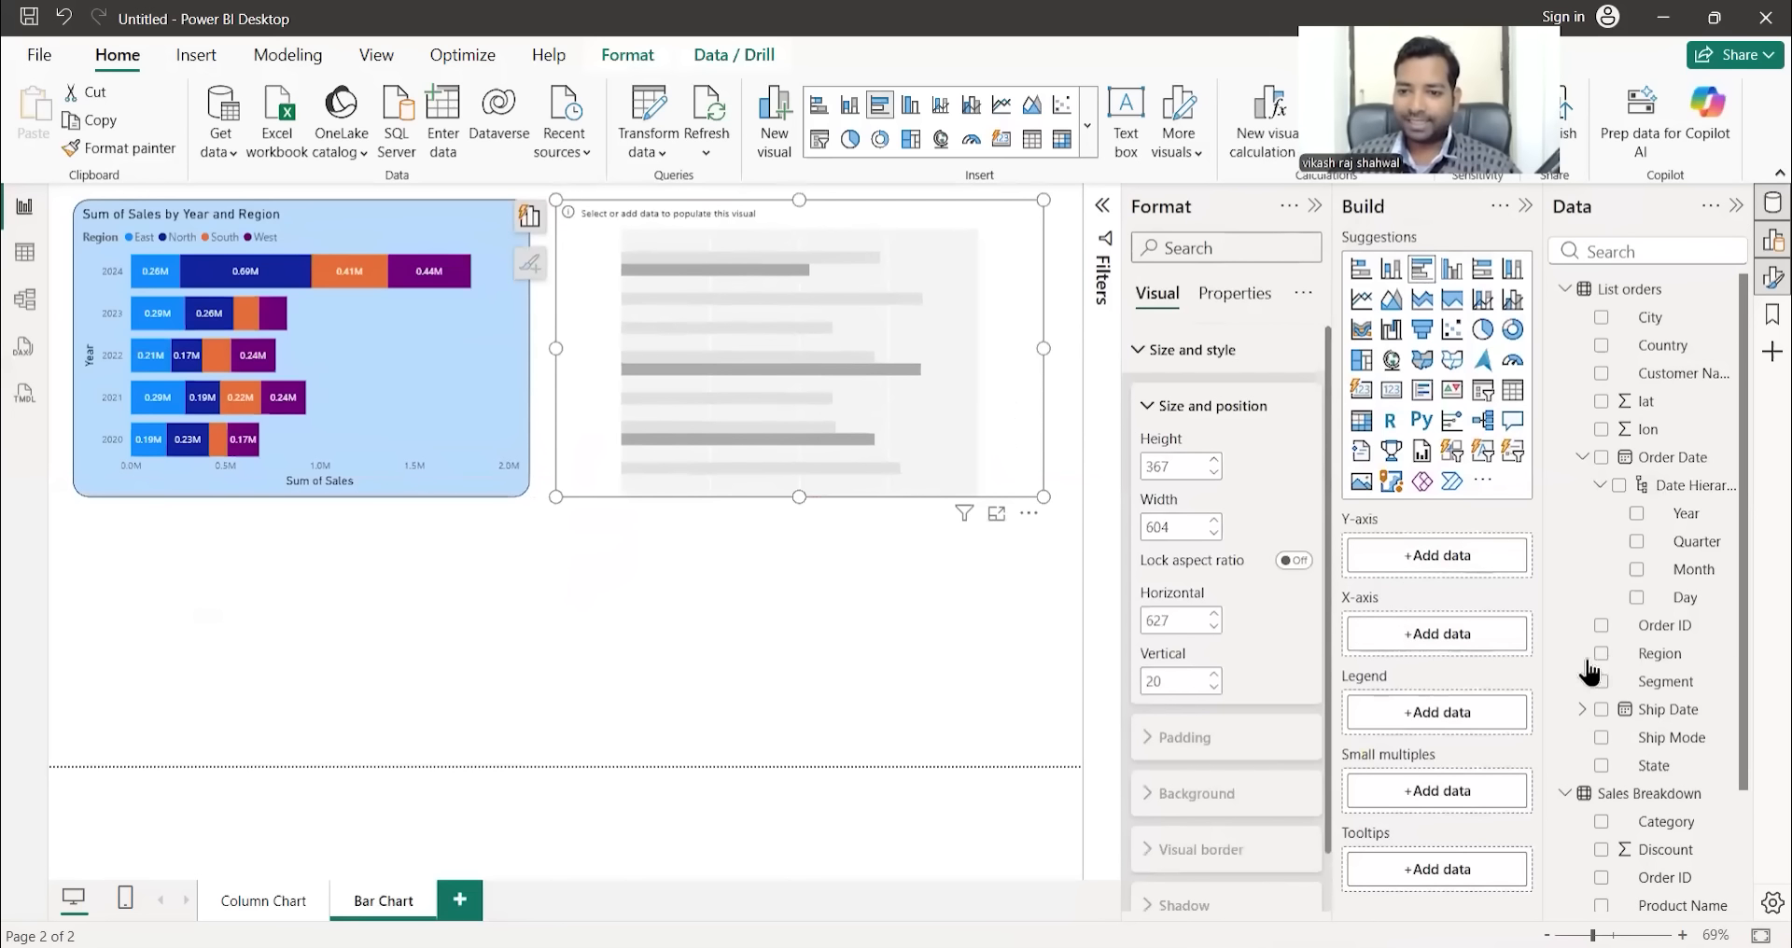
- Assign Sales to the clustered bar chart's X-axis and the Order Date Year to its Y-axis
{"action": "scroll", "coordinate": [1691, 513], "scroll_direction": "down", "scroll_amount": 2}
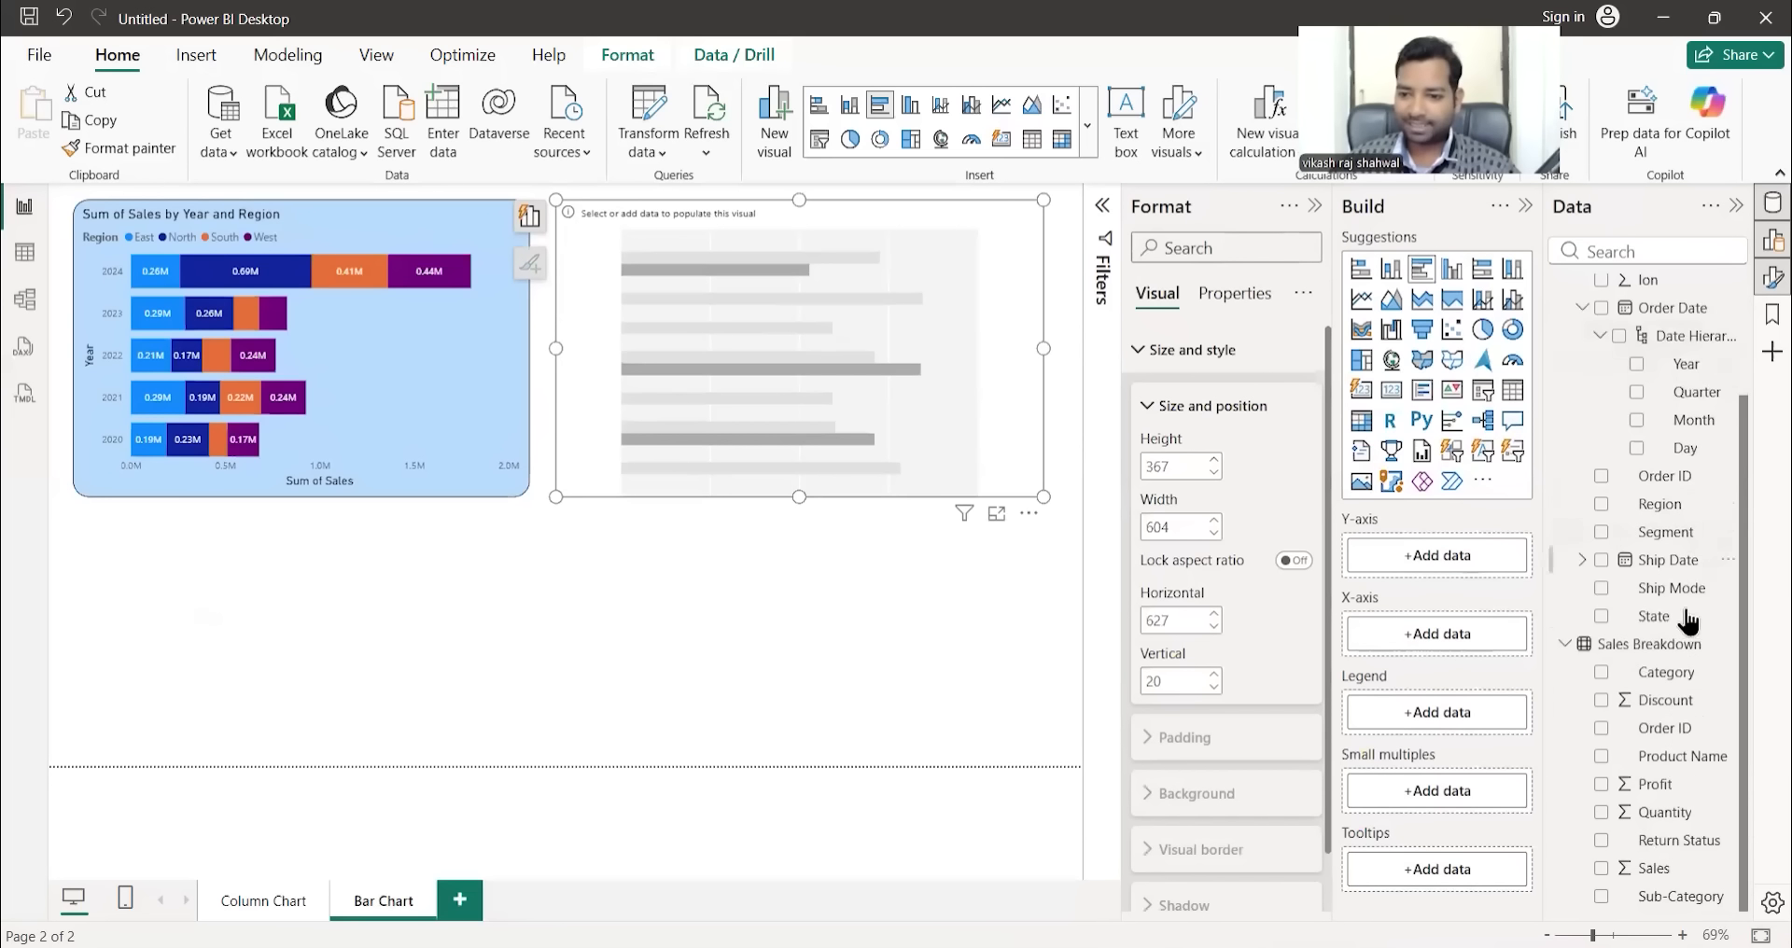
{"action": "left_click_drag", "start_coordinate": [1647, 861], "coordinate": [1446, 639]}
{"action": "scroll", "coordinate": [1684, 429], "scroll_direction": "up", "scroll_amount": 2}
{"action": "scroll", "coordinate": [1680, 425], "scroll_direction": "down", "scroll_amount": 2}
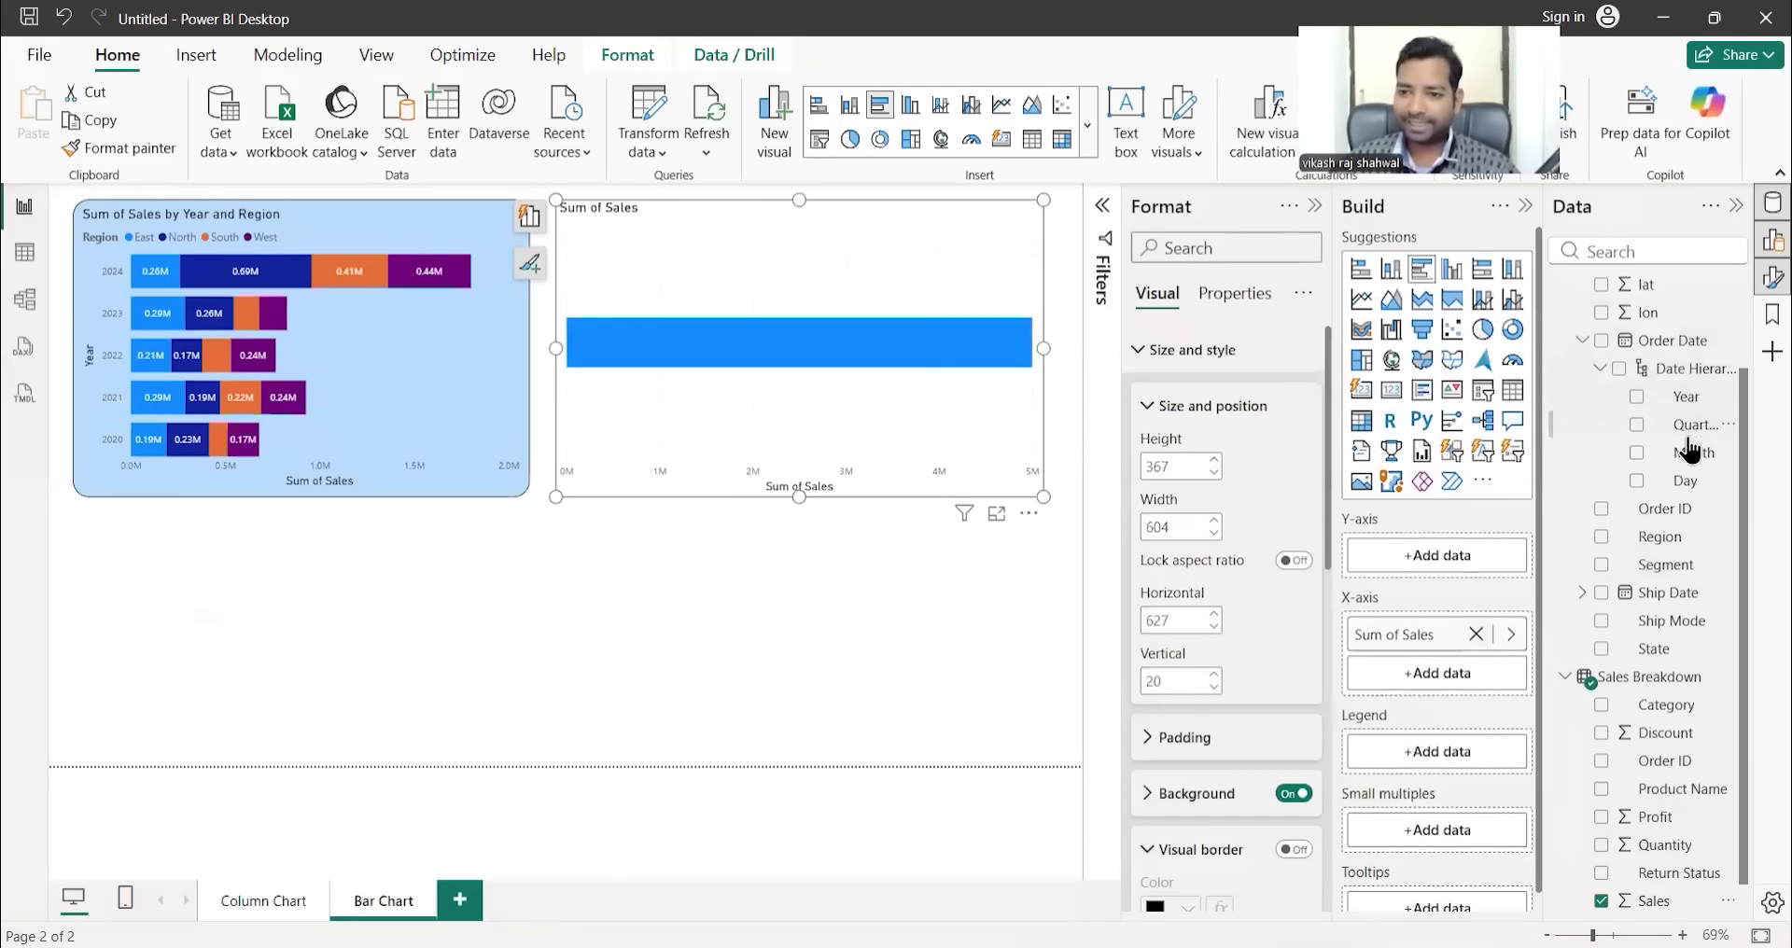
{"action": "left_click_drag", "start_coordinate": [1687, 406], "coordinate": [1456, 560]}
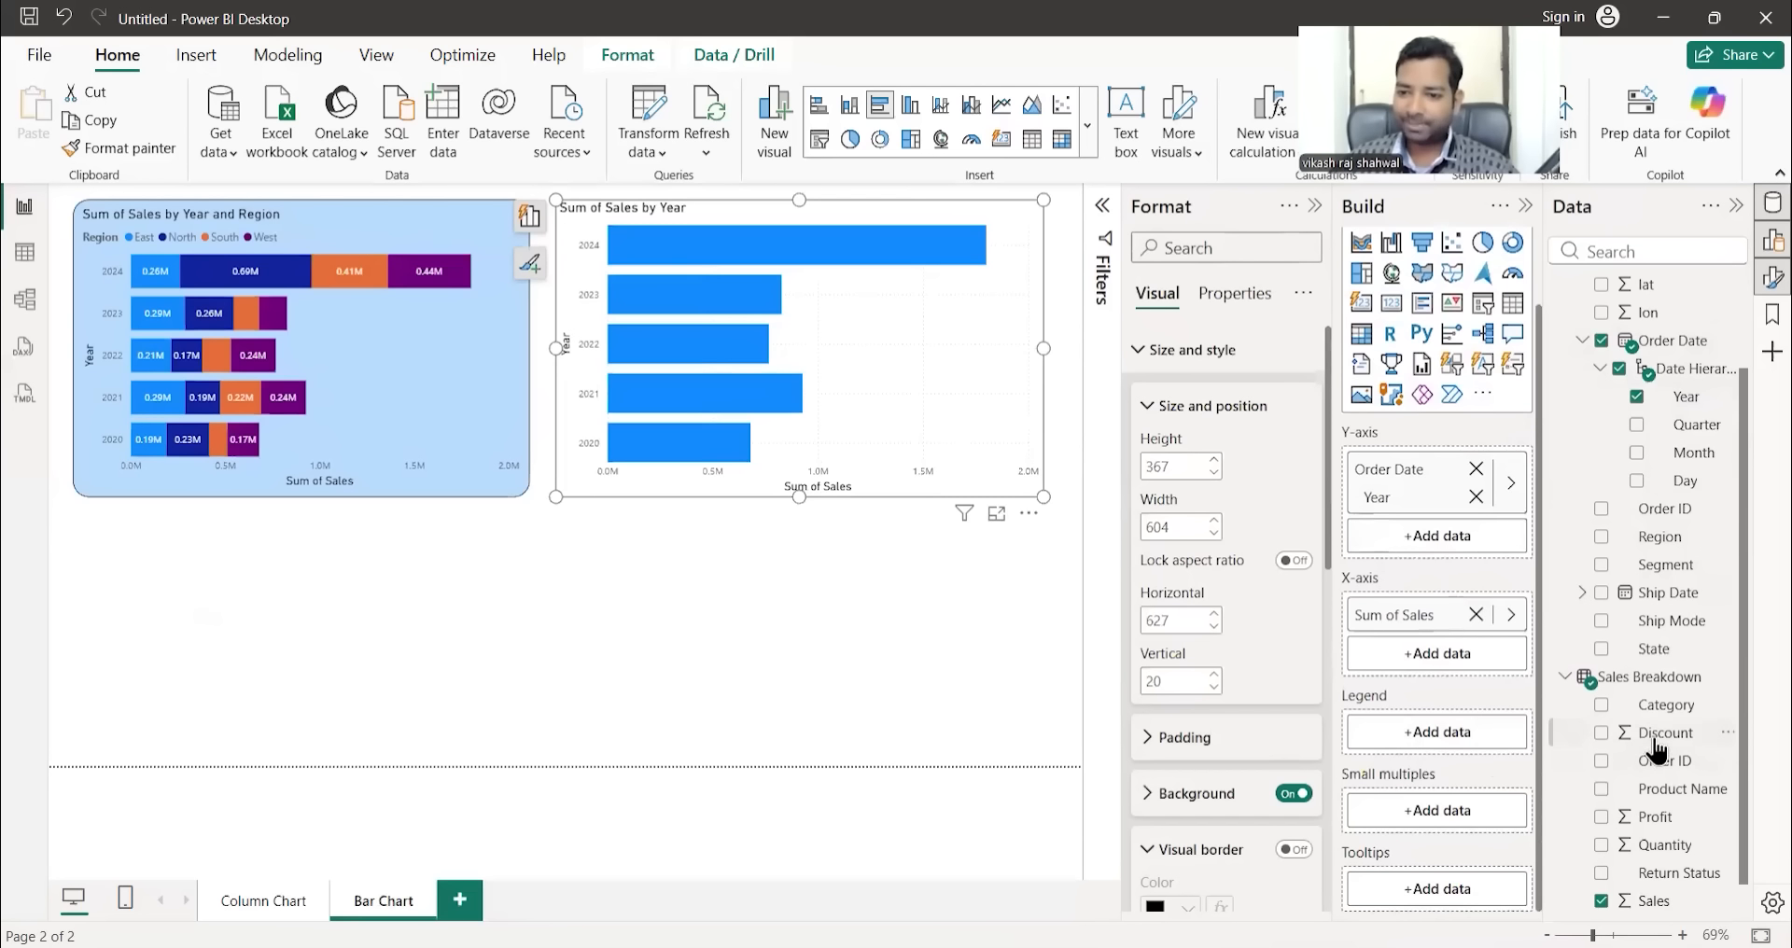
- Add the Region field as the legend of the clustered bar chart
{"action": "scroll", "coordinate": [1670, 761], "scroll_direction": "down", "scroll_amount": 1}
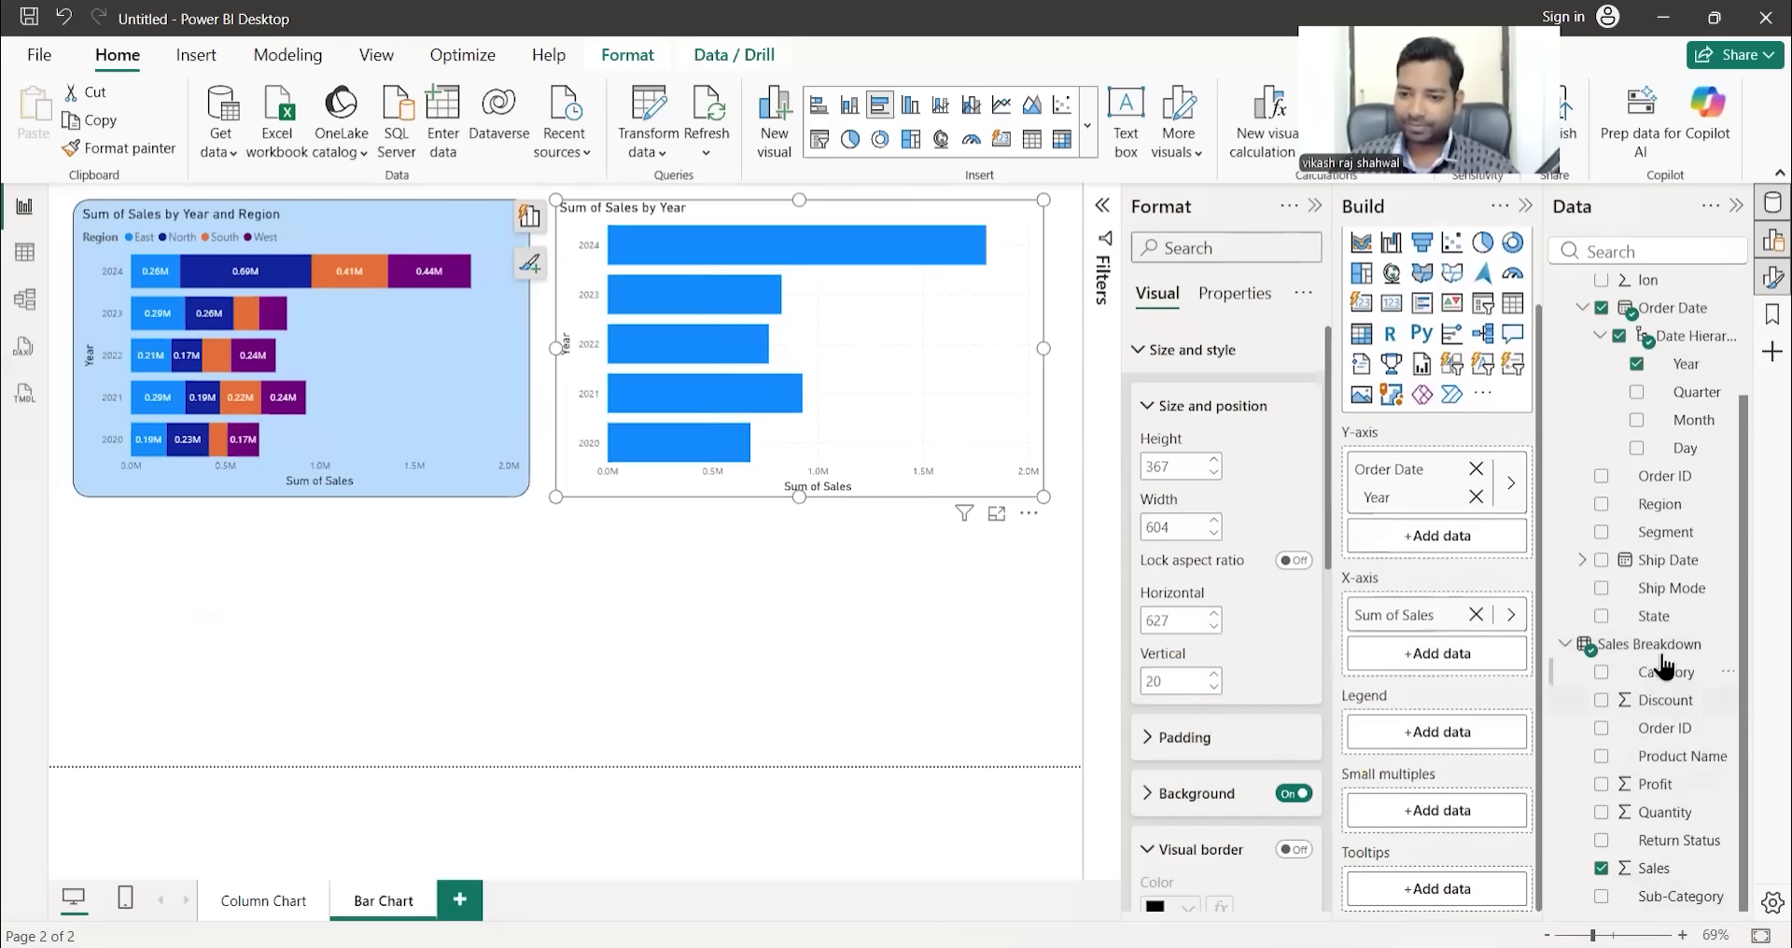
{"action": "left_click_drag", "start_coordinate": [1659, 508], "coordinate": [1443, 732]}
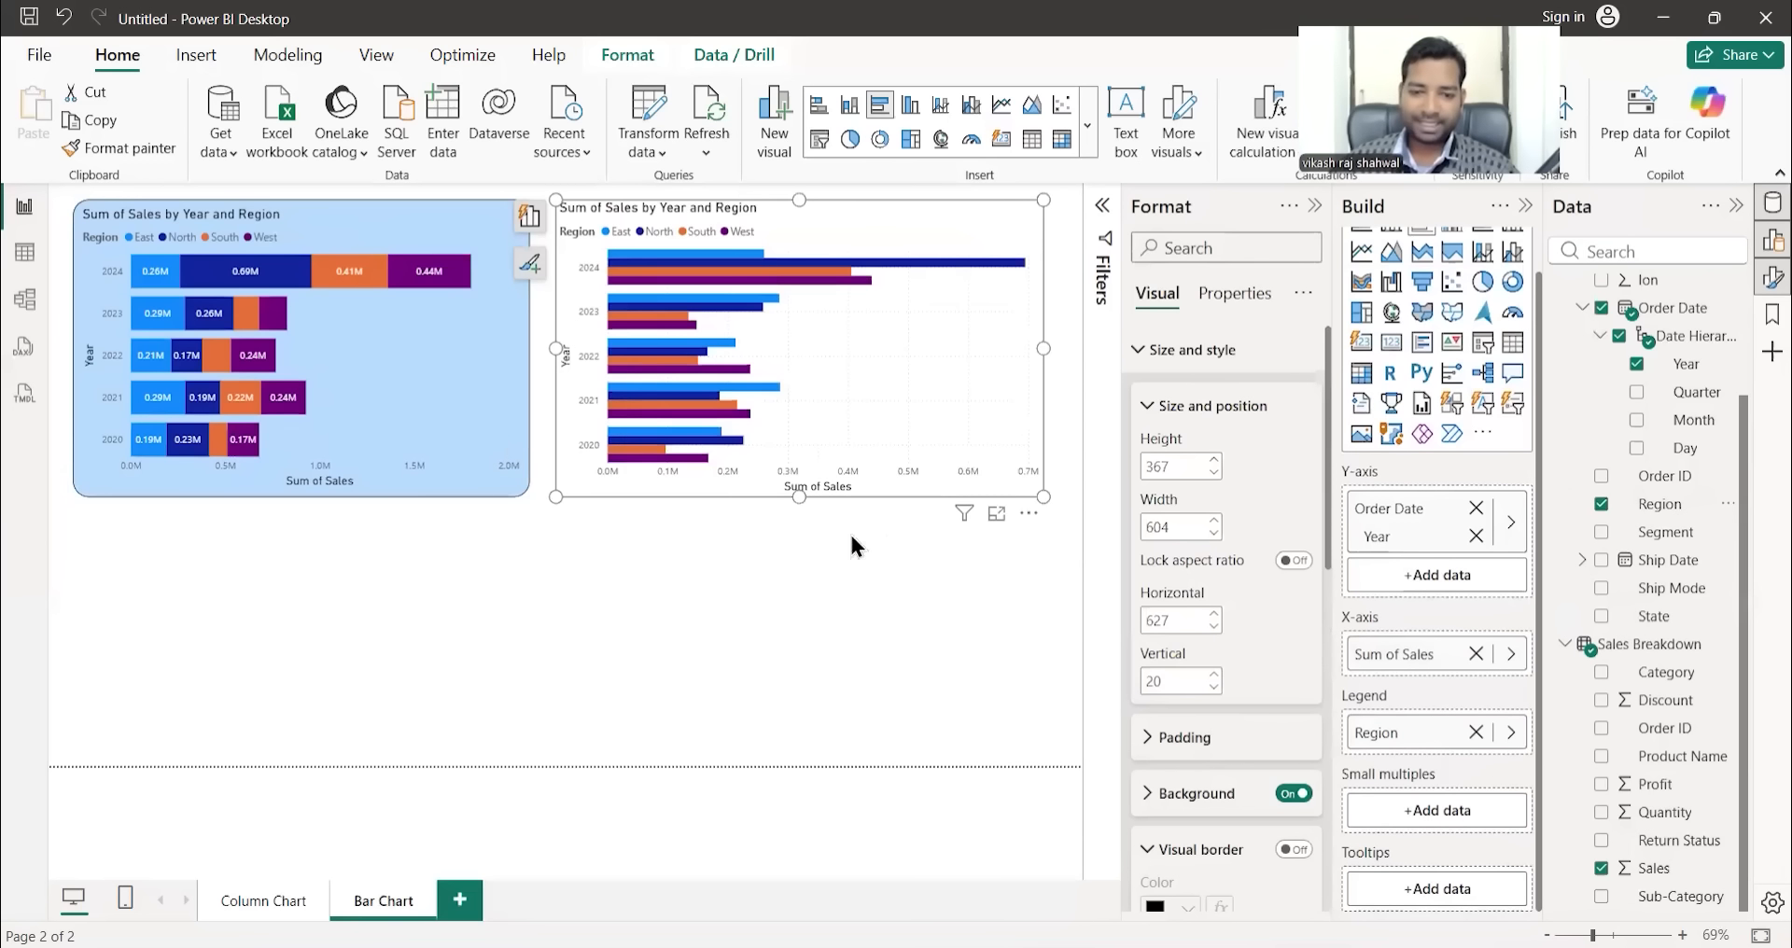
{"action": "left_click", "coordinate": [709, 676]}
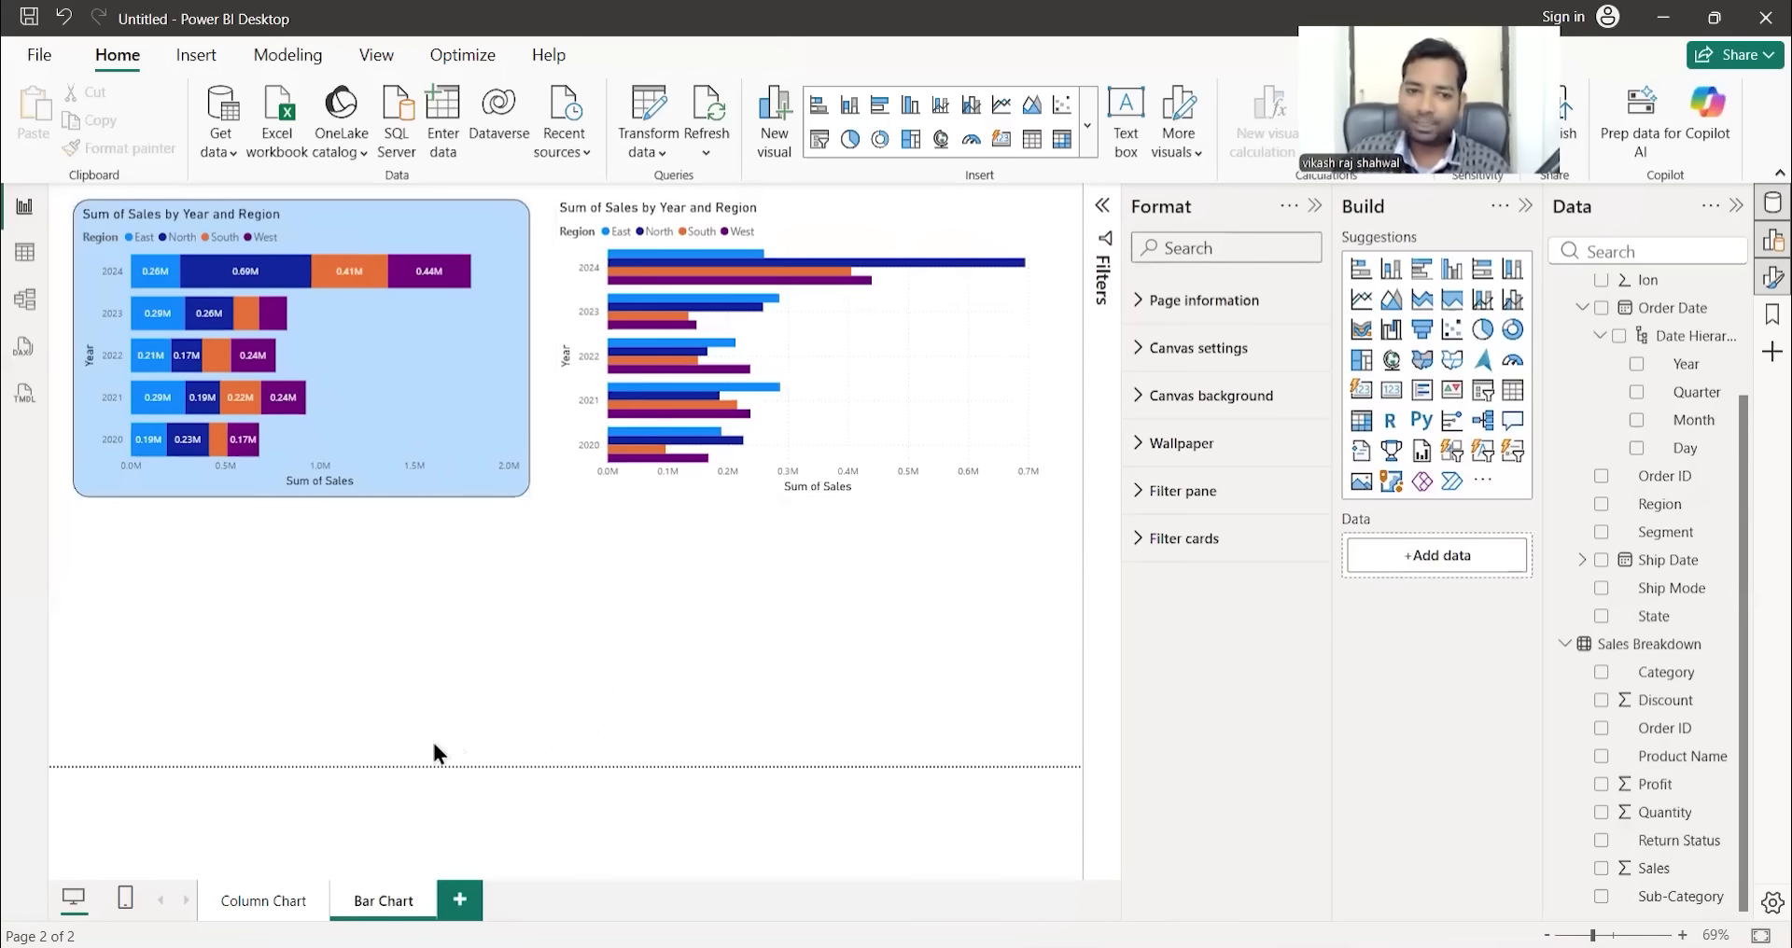
- Copy the stacked bar chart's formatting onto the clustered bar chart with Format Painter
{"action": "left_click", "coordinate": [386, 367]}
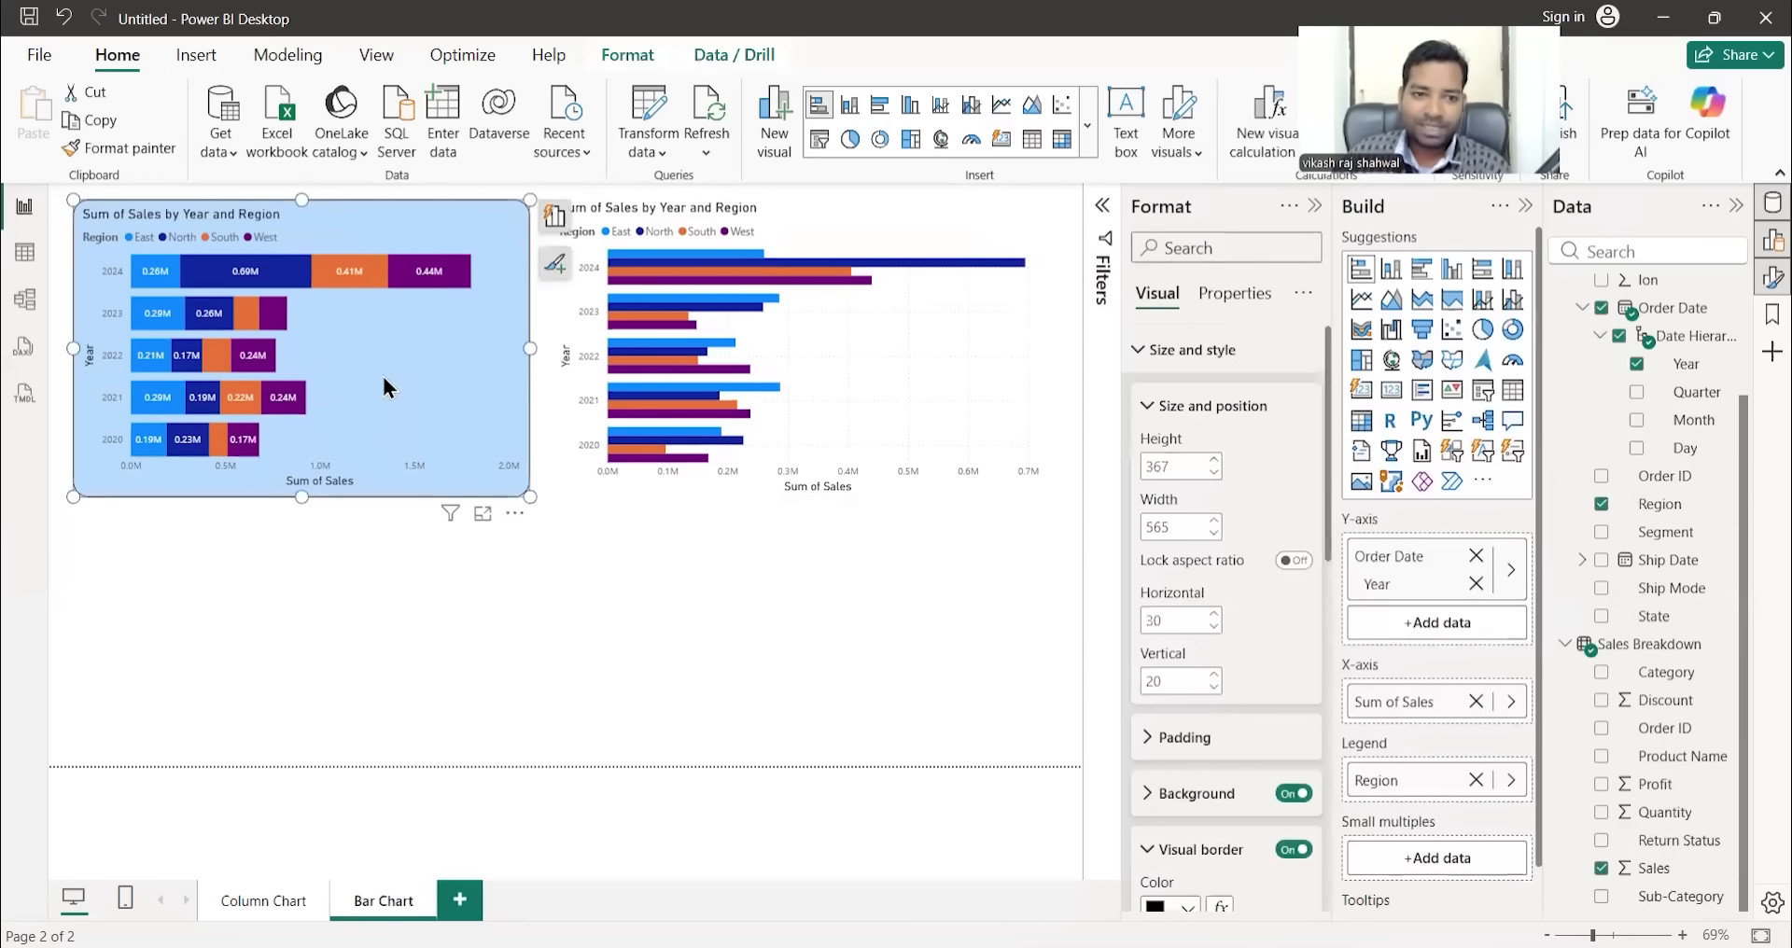
{"action": "left_click", "coordinate": [117, 150]}
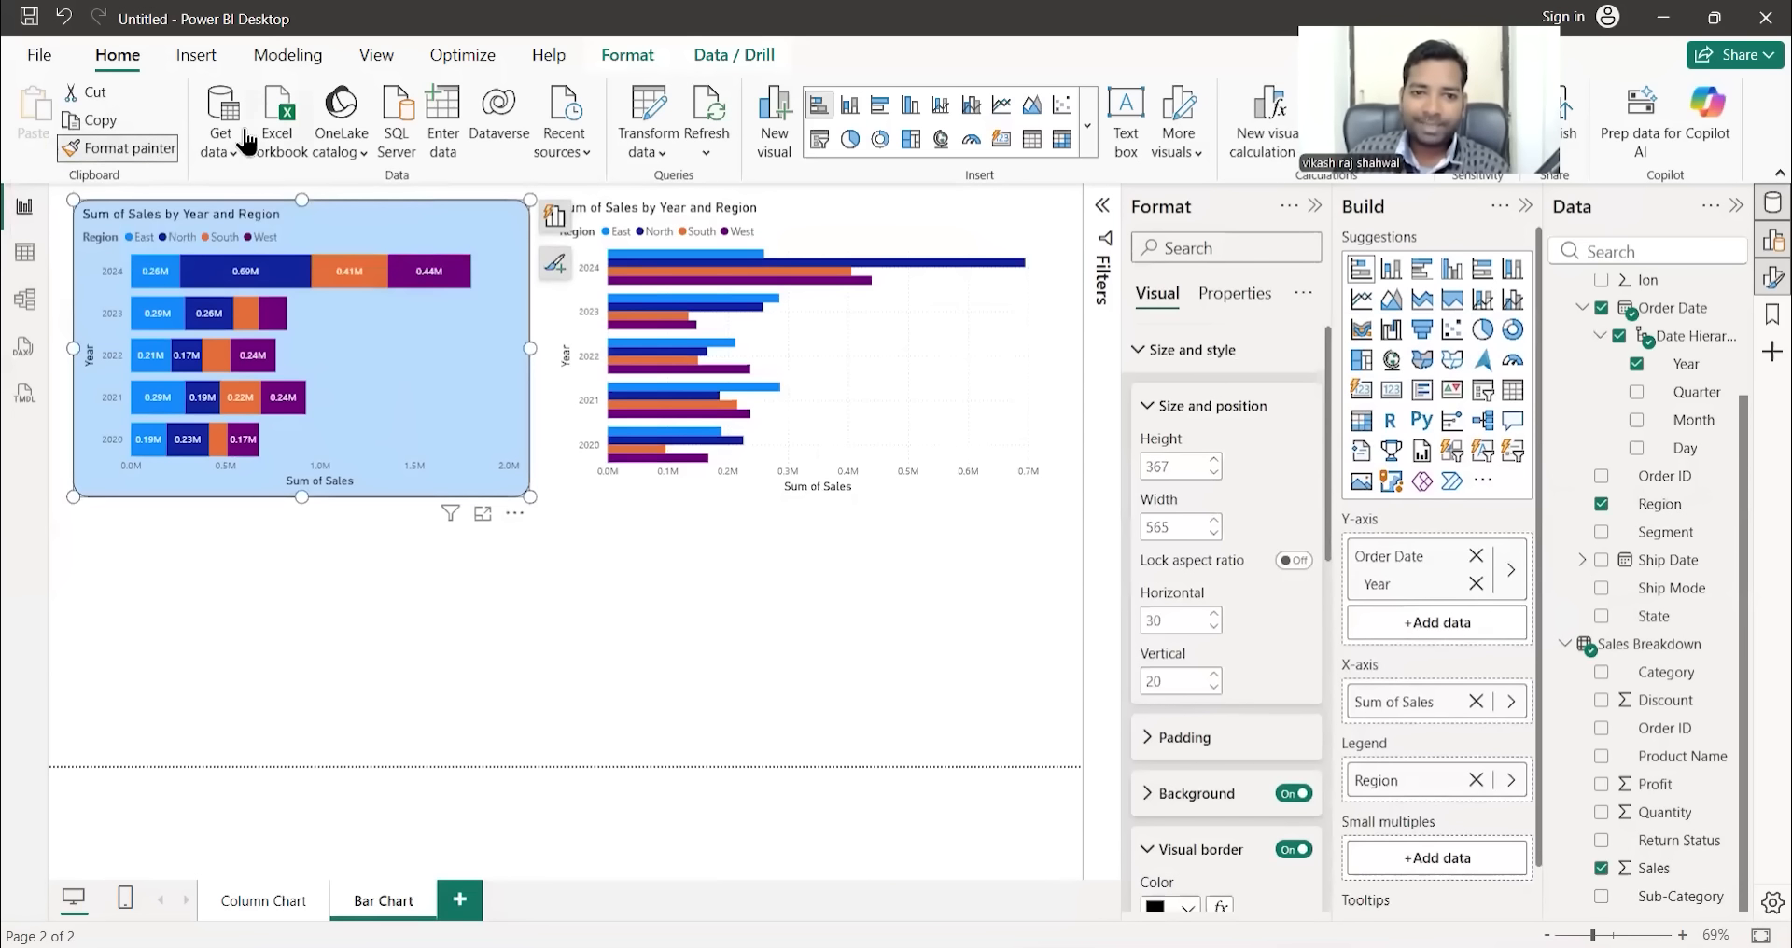
{"action": "left_click", "coordinate": [882, 370]}
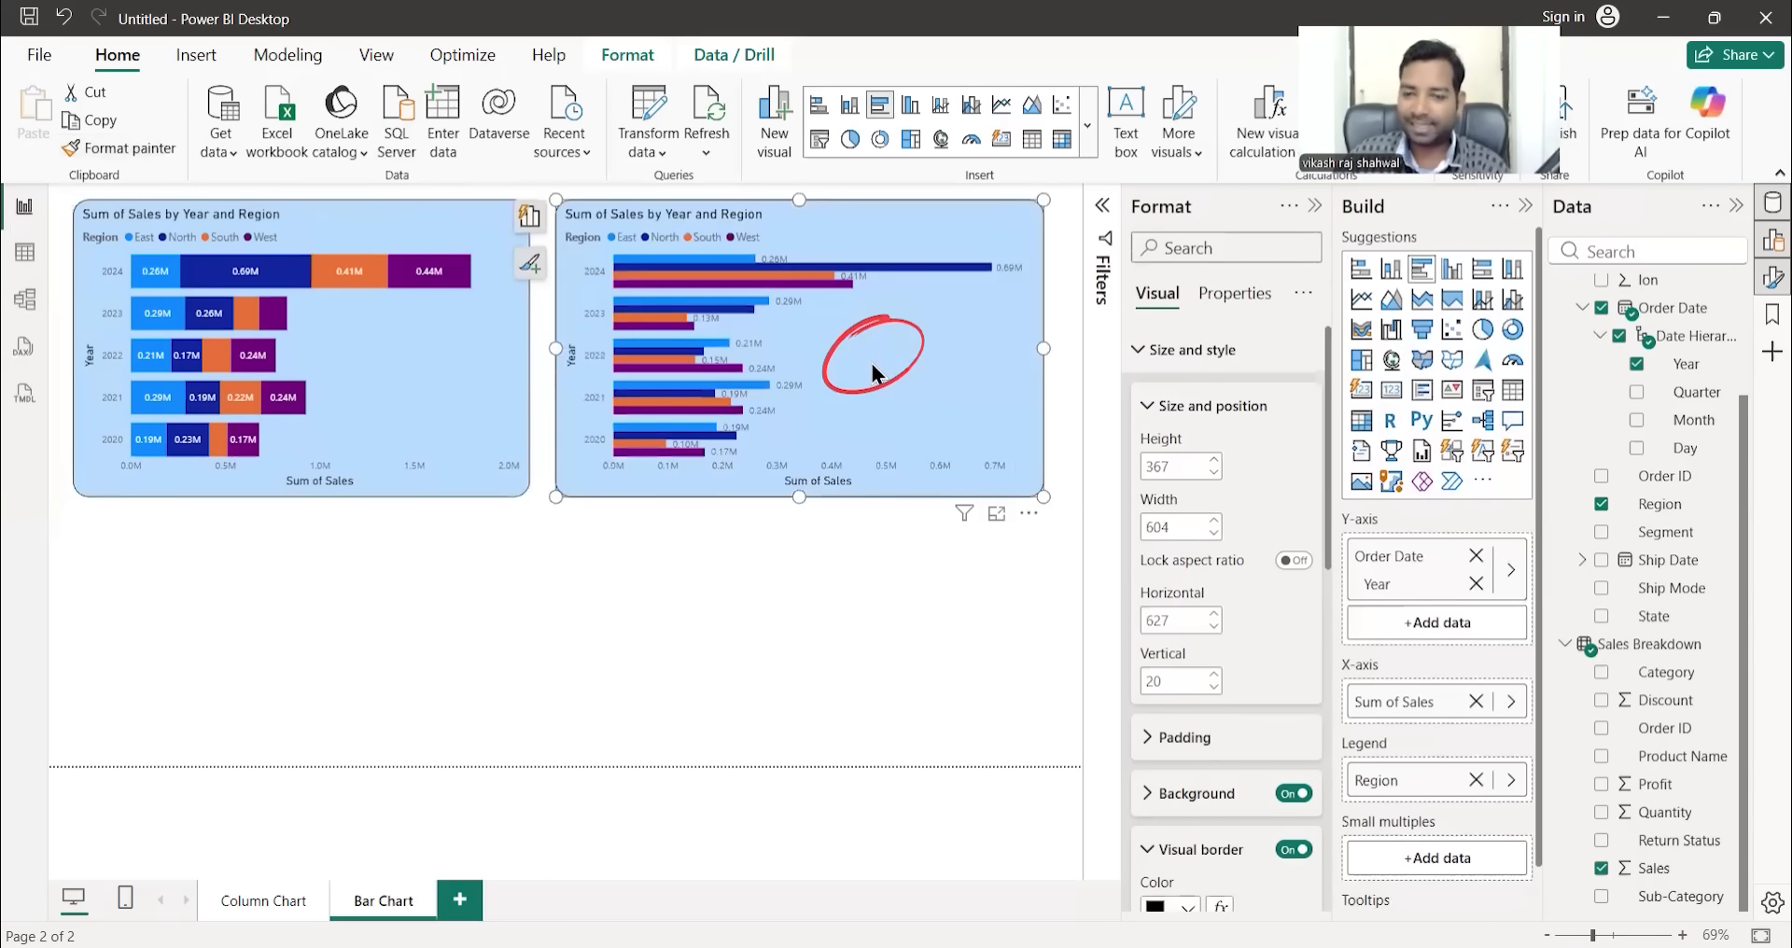
{"action": "left_click", "coordinate": [774, 570]}
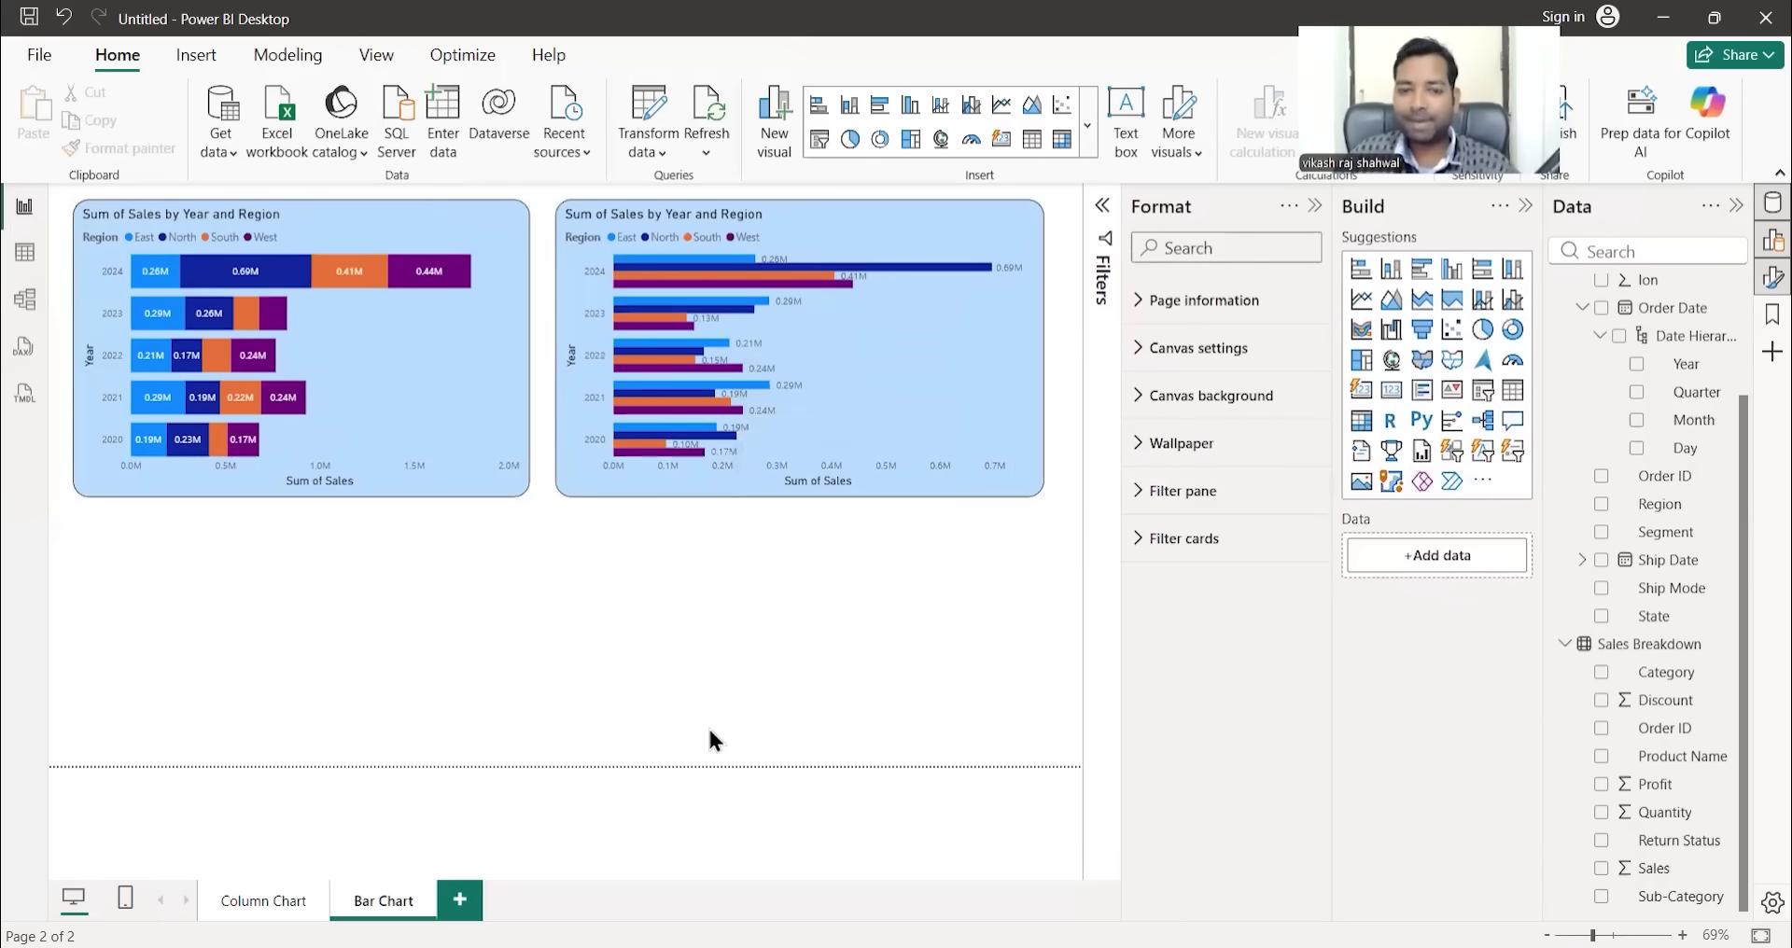
- Duplicate the clustered bar chart and place the copy below the other two charts, sized about 565 wide by 285 high
{"action": "left_click", "coordinate": [907, 348]}
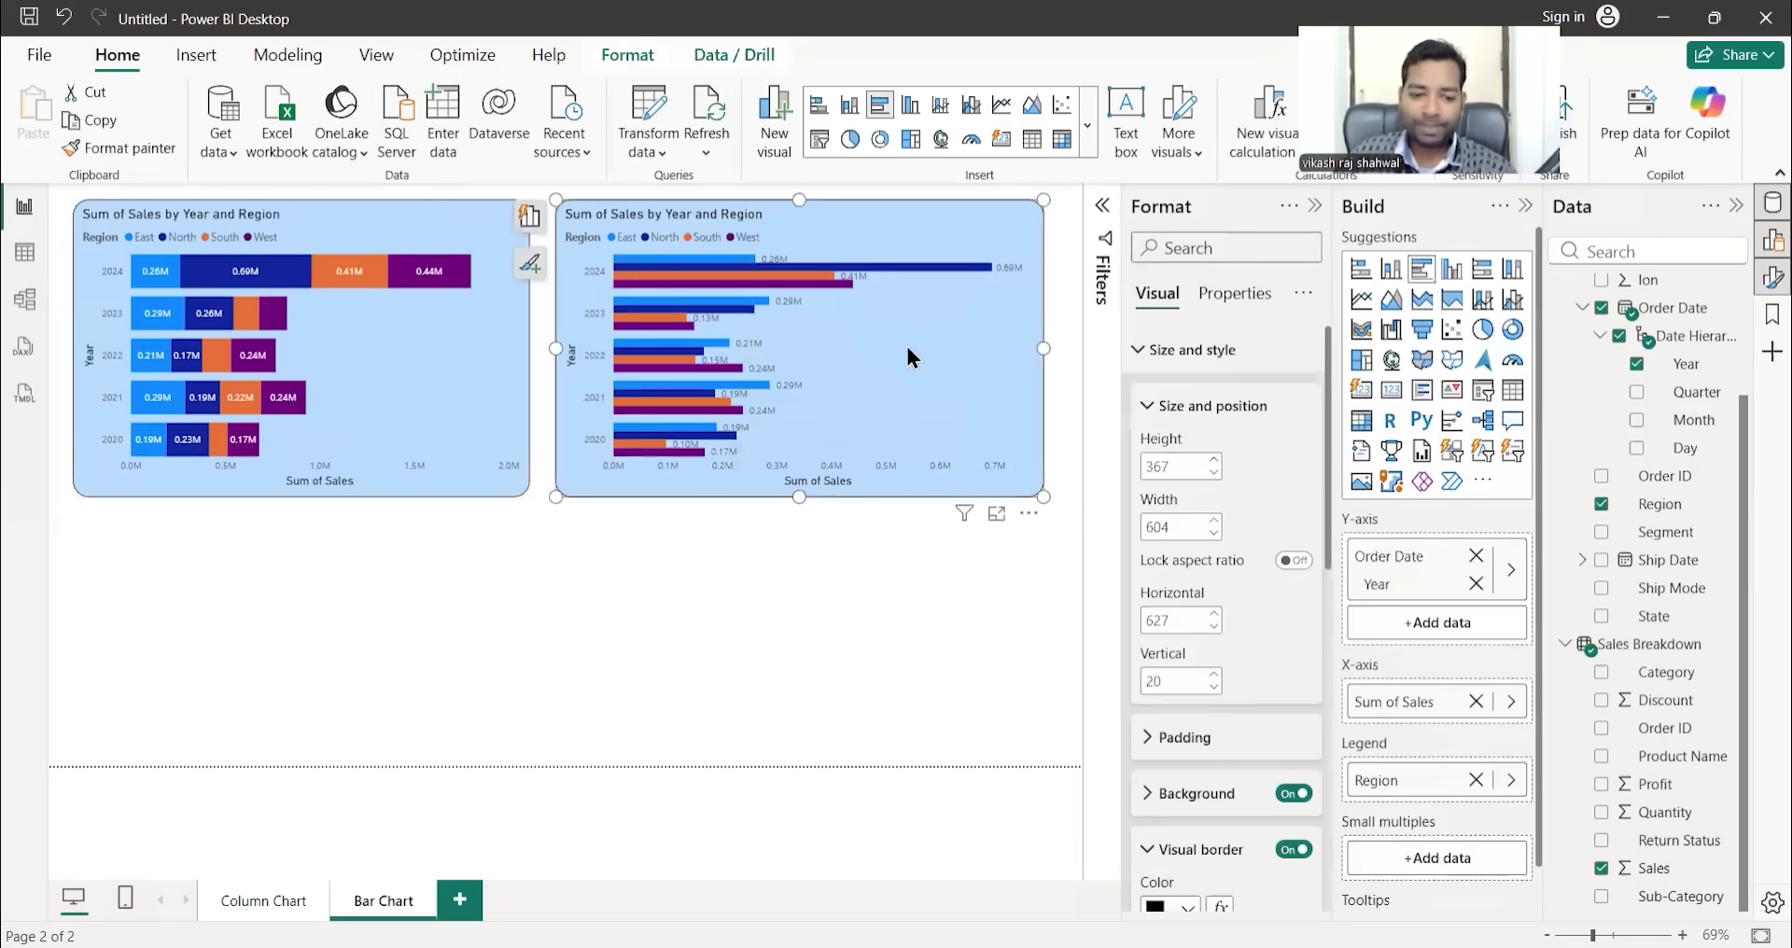
{"action": "key", "text": "ctrl+c"}
{"action": "right_click", "coordinate": [807, 372]}
{"action": "mouse_move", "coordinate": [851, 387]}
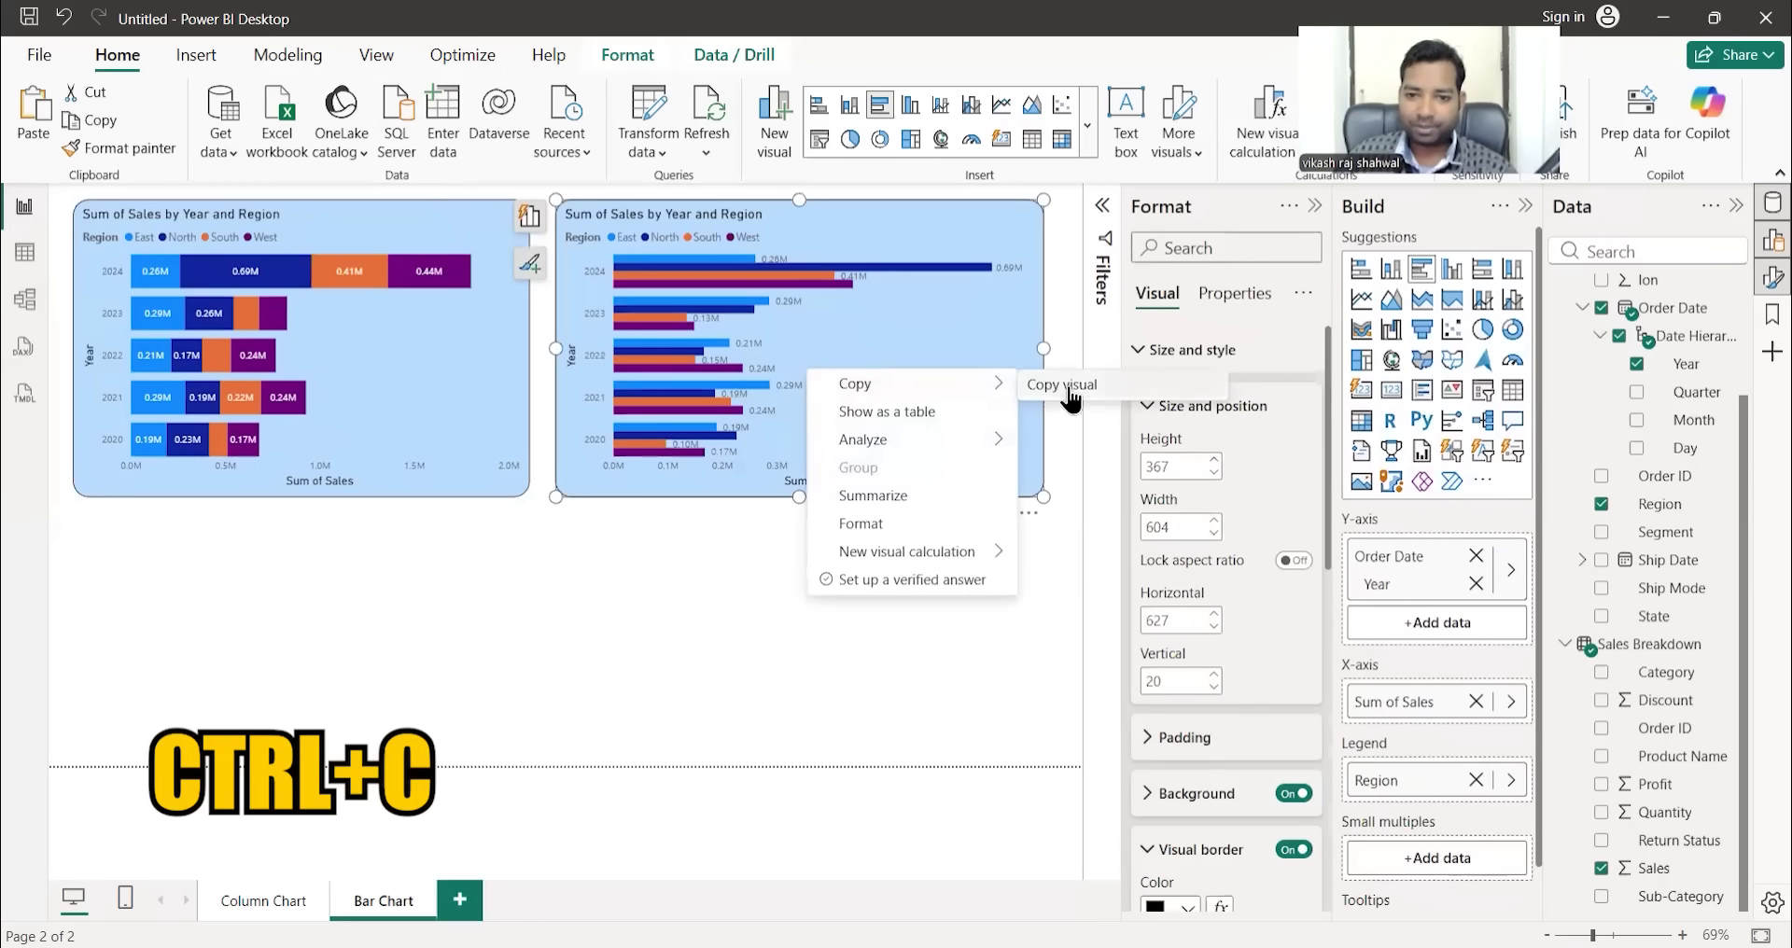
{"action": "left_click", "coordinate": [1064, 392]}
{"action": "right_click", "coordinate": [526, 644]}
{"action": "left_click", "coordinate": [547, 661]}
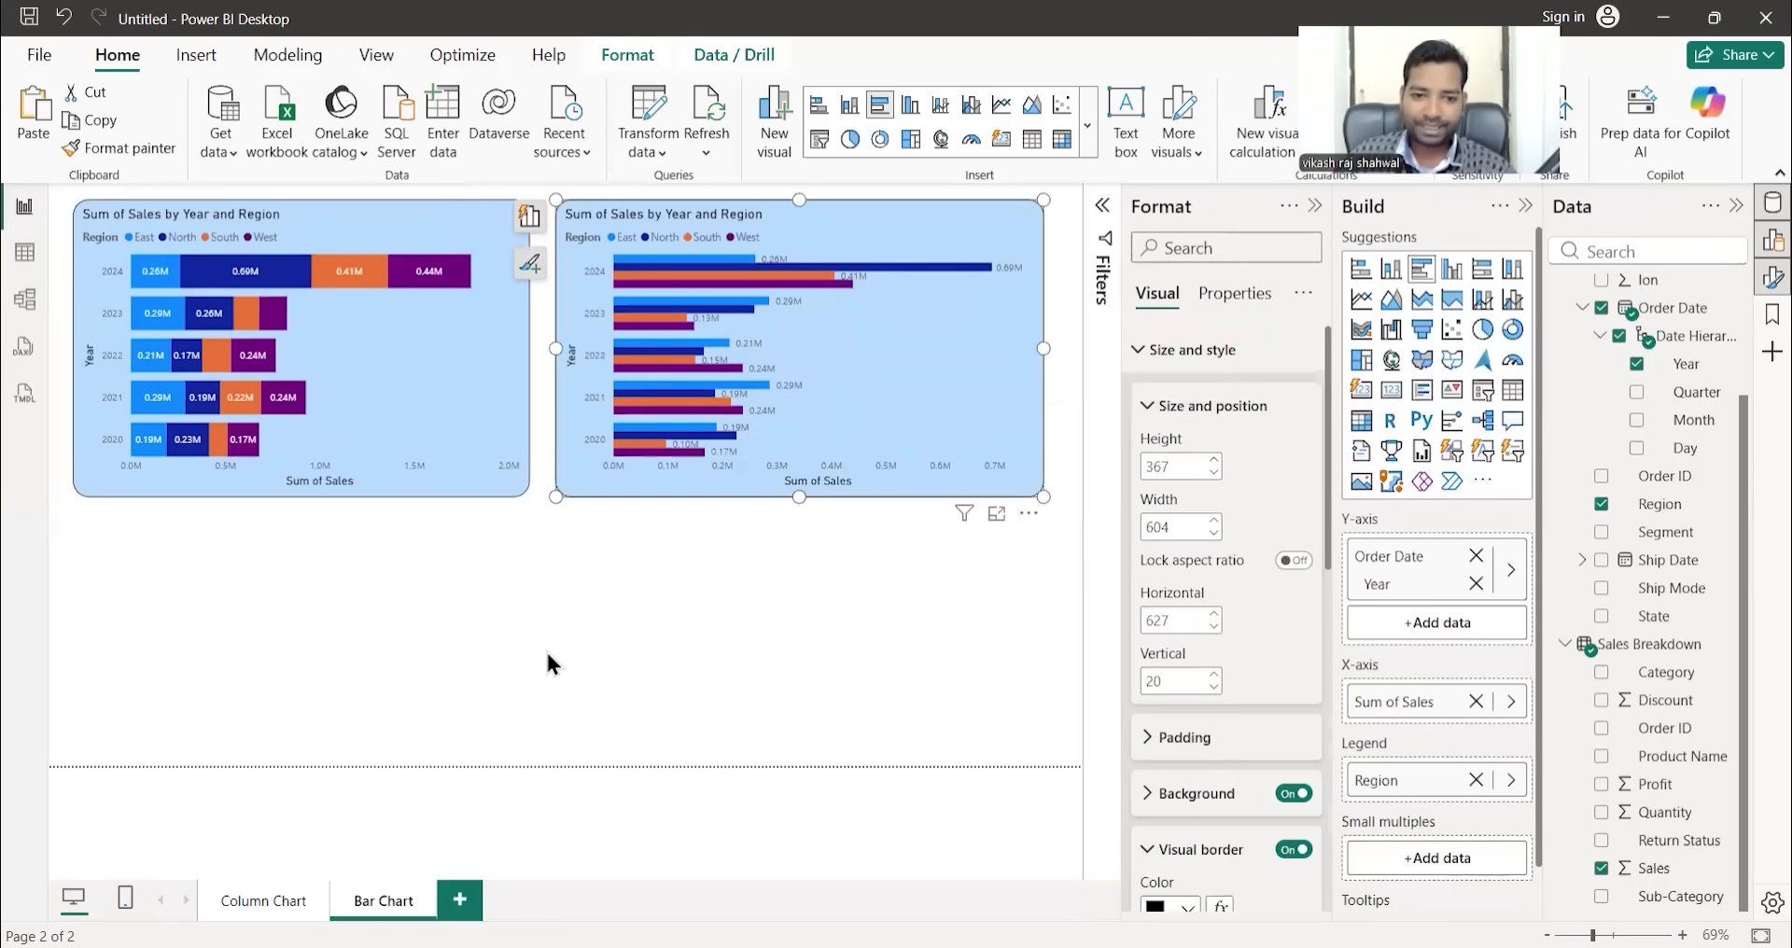
{"action": "left_click_drag", "start_coordinate": [937, 238], "coordinate": [734, 487]}
{"action": "left_click_drag", "start_coordinate": [838, 454], "coordinate": [813, 521]}
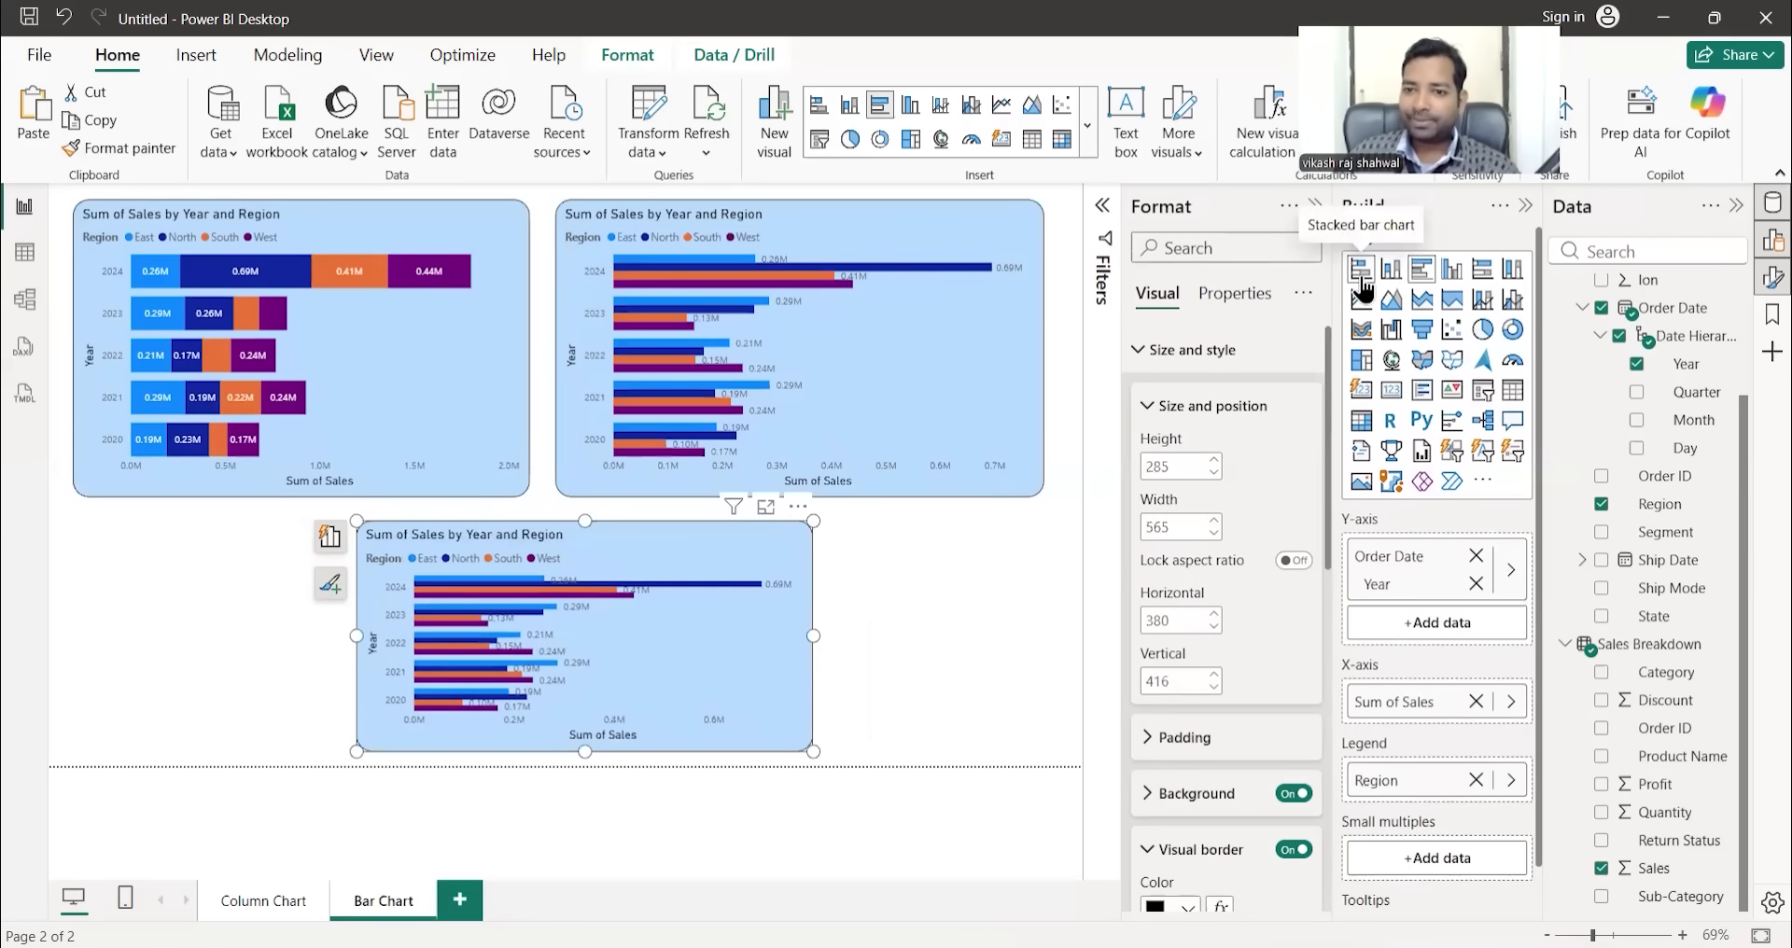
- Convert the copied chart to a 100% stacked bar chart and move it under the stacked bar chart at about horizontal 30, vertical 401
{"action": "left_click", "coordinate": [1482, 273]}
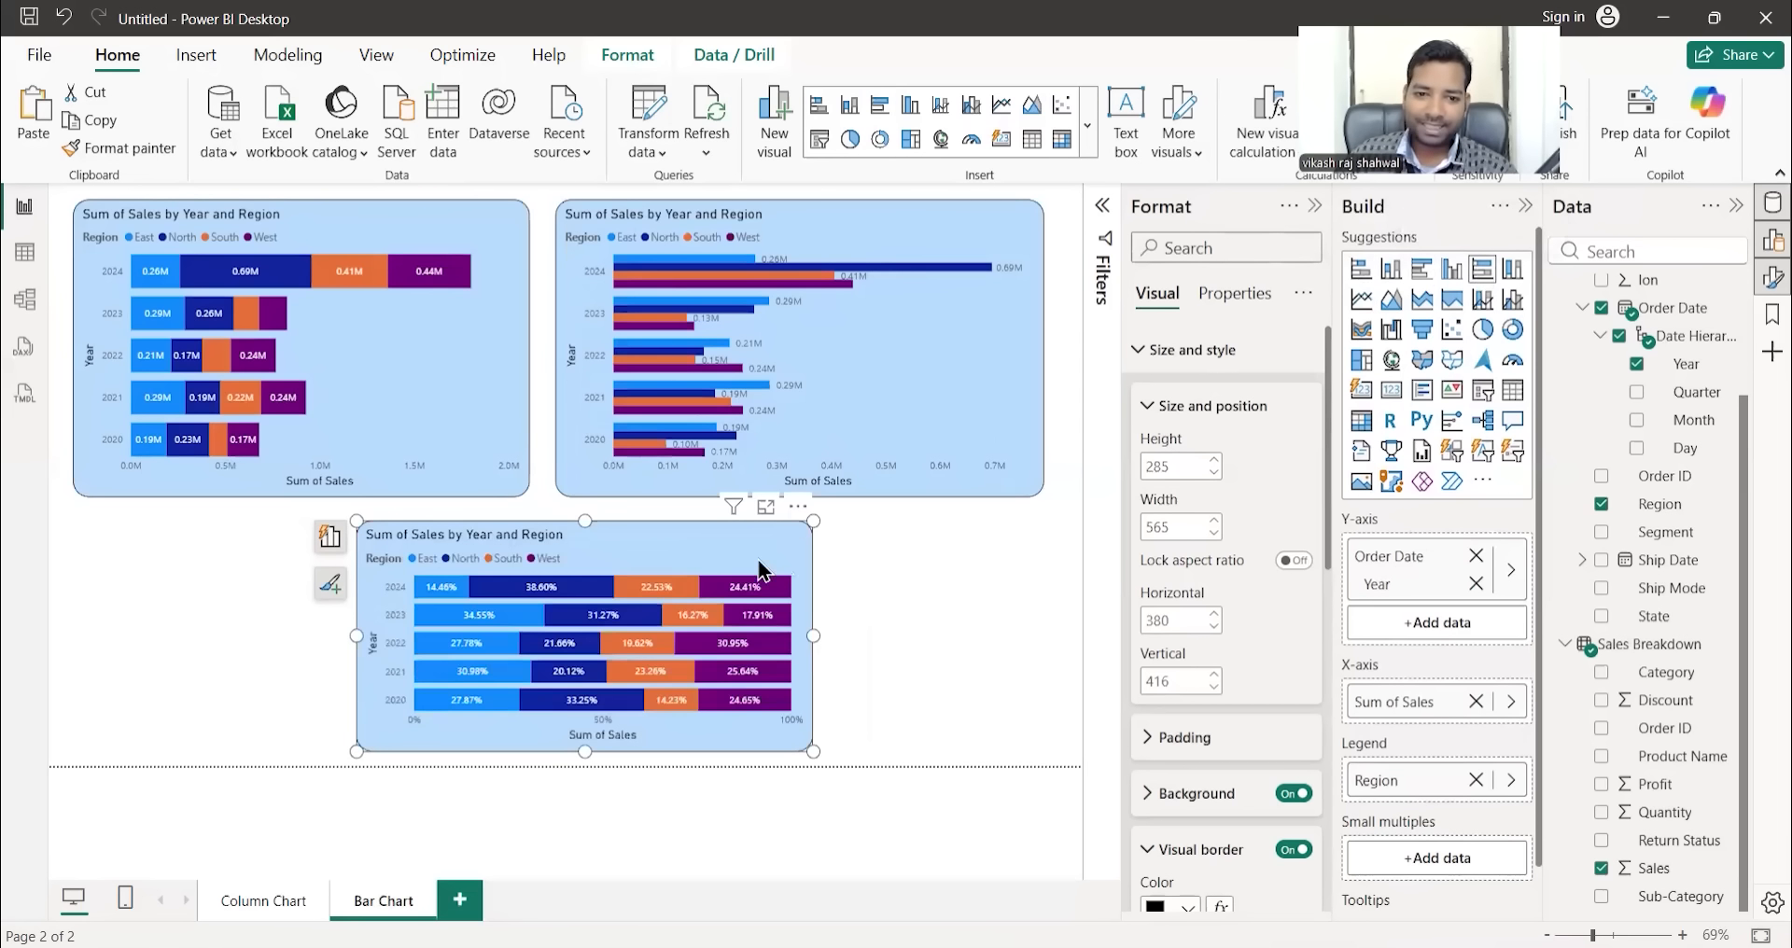
{"action": "left_click_drag", "start_coordinate": [688, 565], "coordinate": [443, 553]}
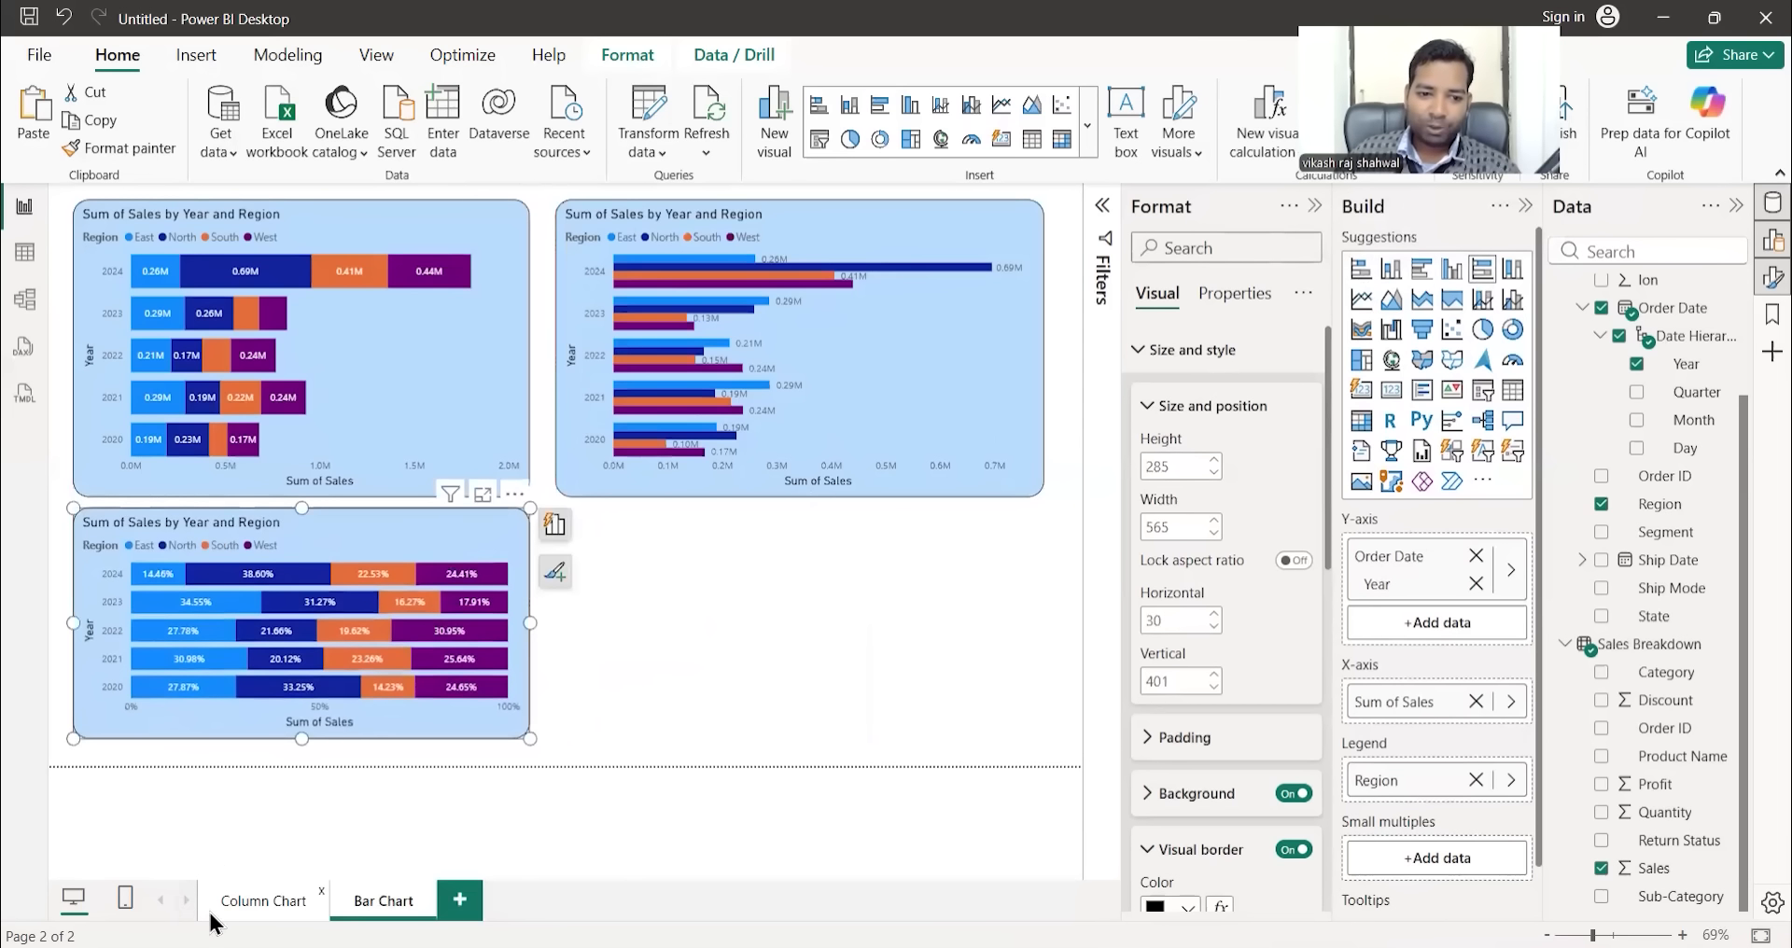
- Review the three column charts on the Column Chart page and compare them with the three charts on the Bar Chart page
{"action": "left_click", "coordinate": [244, 905]}
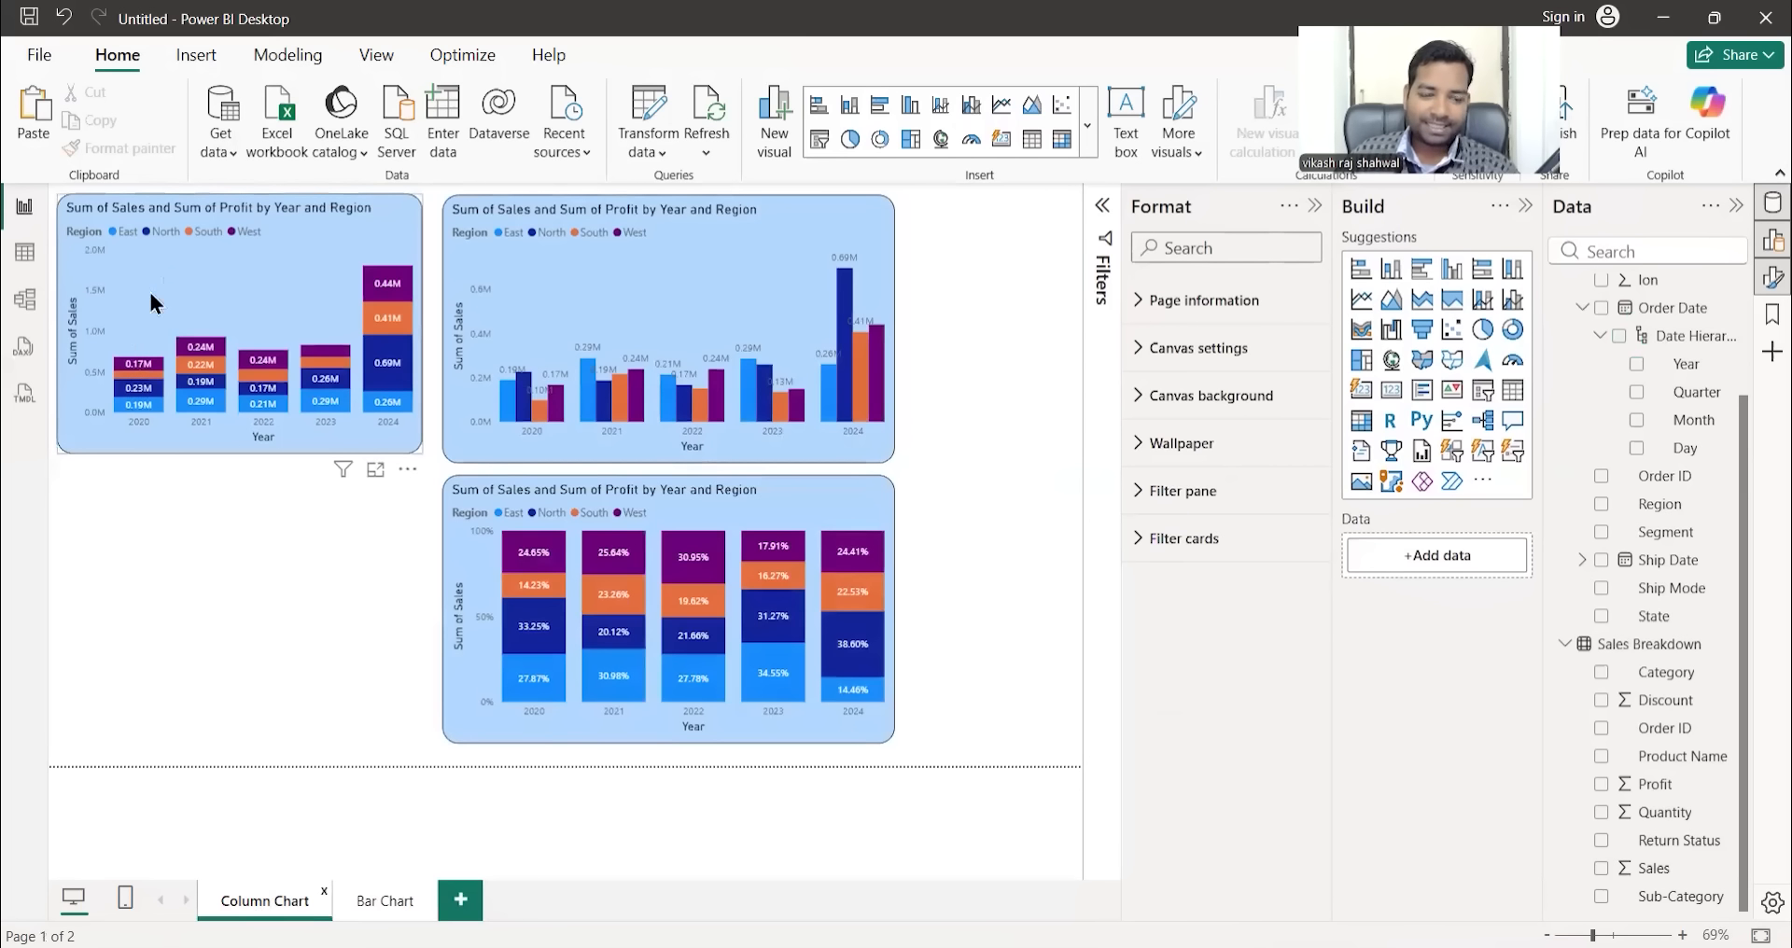
{"action": "left_click", "coordinate": [166, 272]}
{"action": "left_click", "coordinate": [620, 249]}
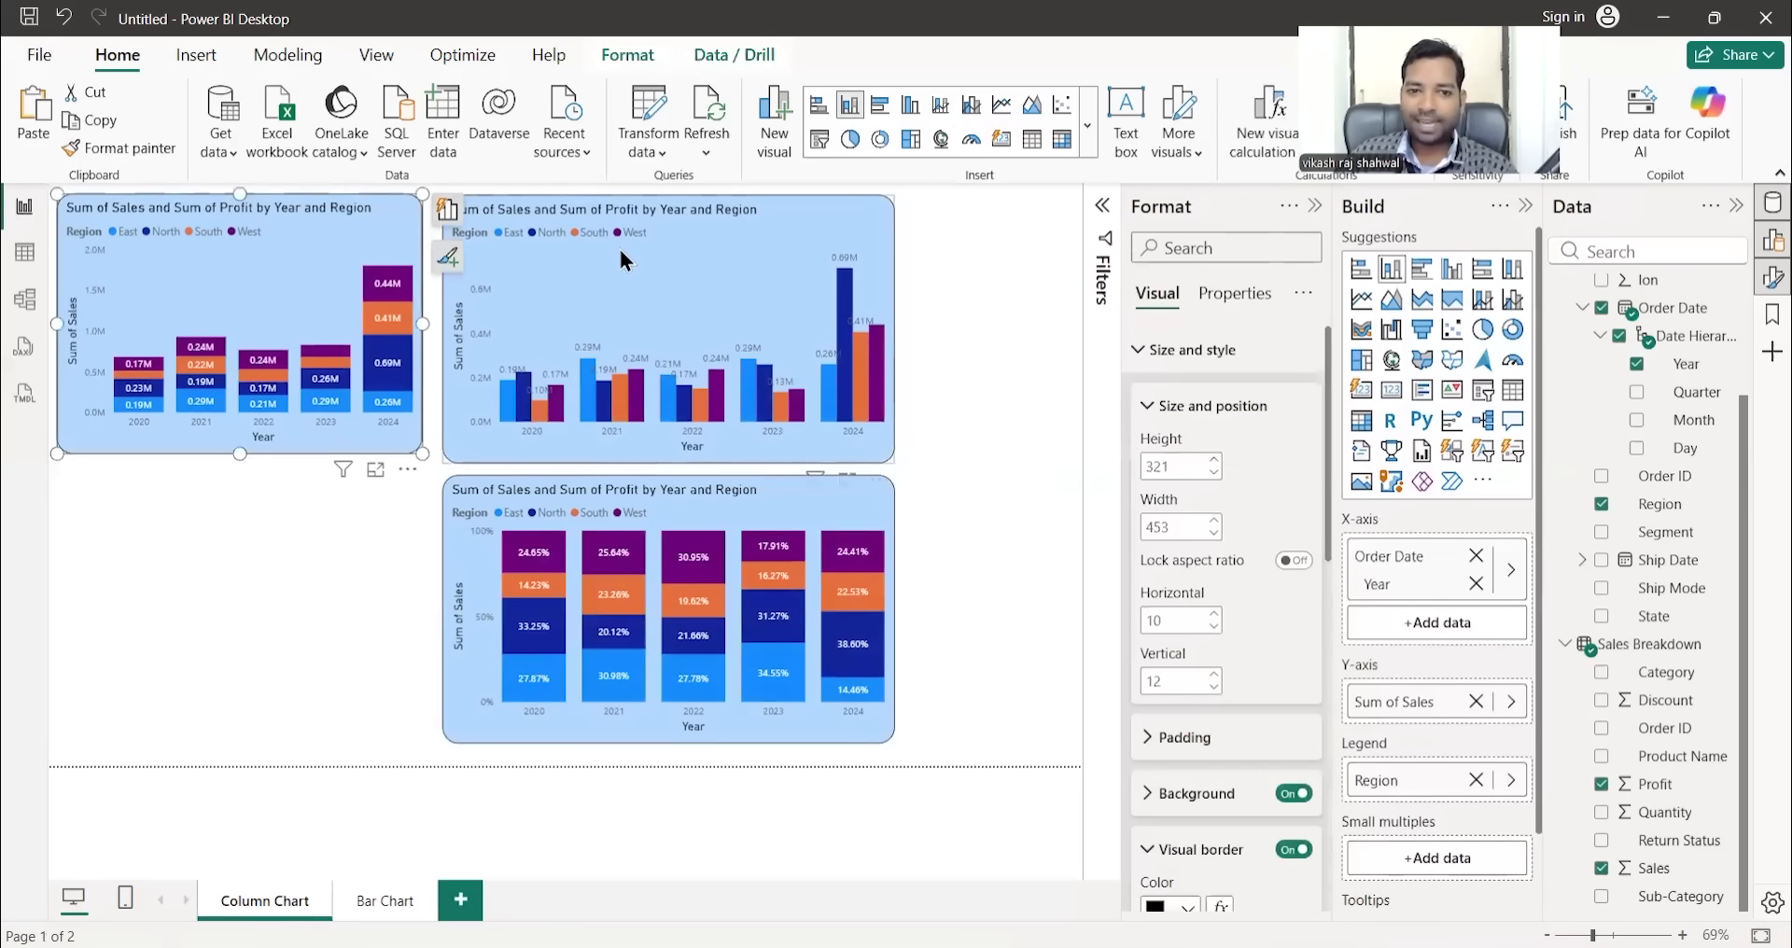
{"action": "left_click", "coordinate": [465, 597]}
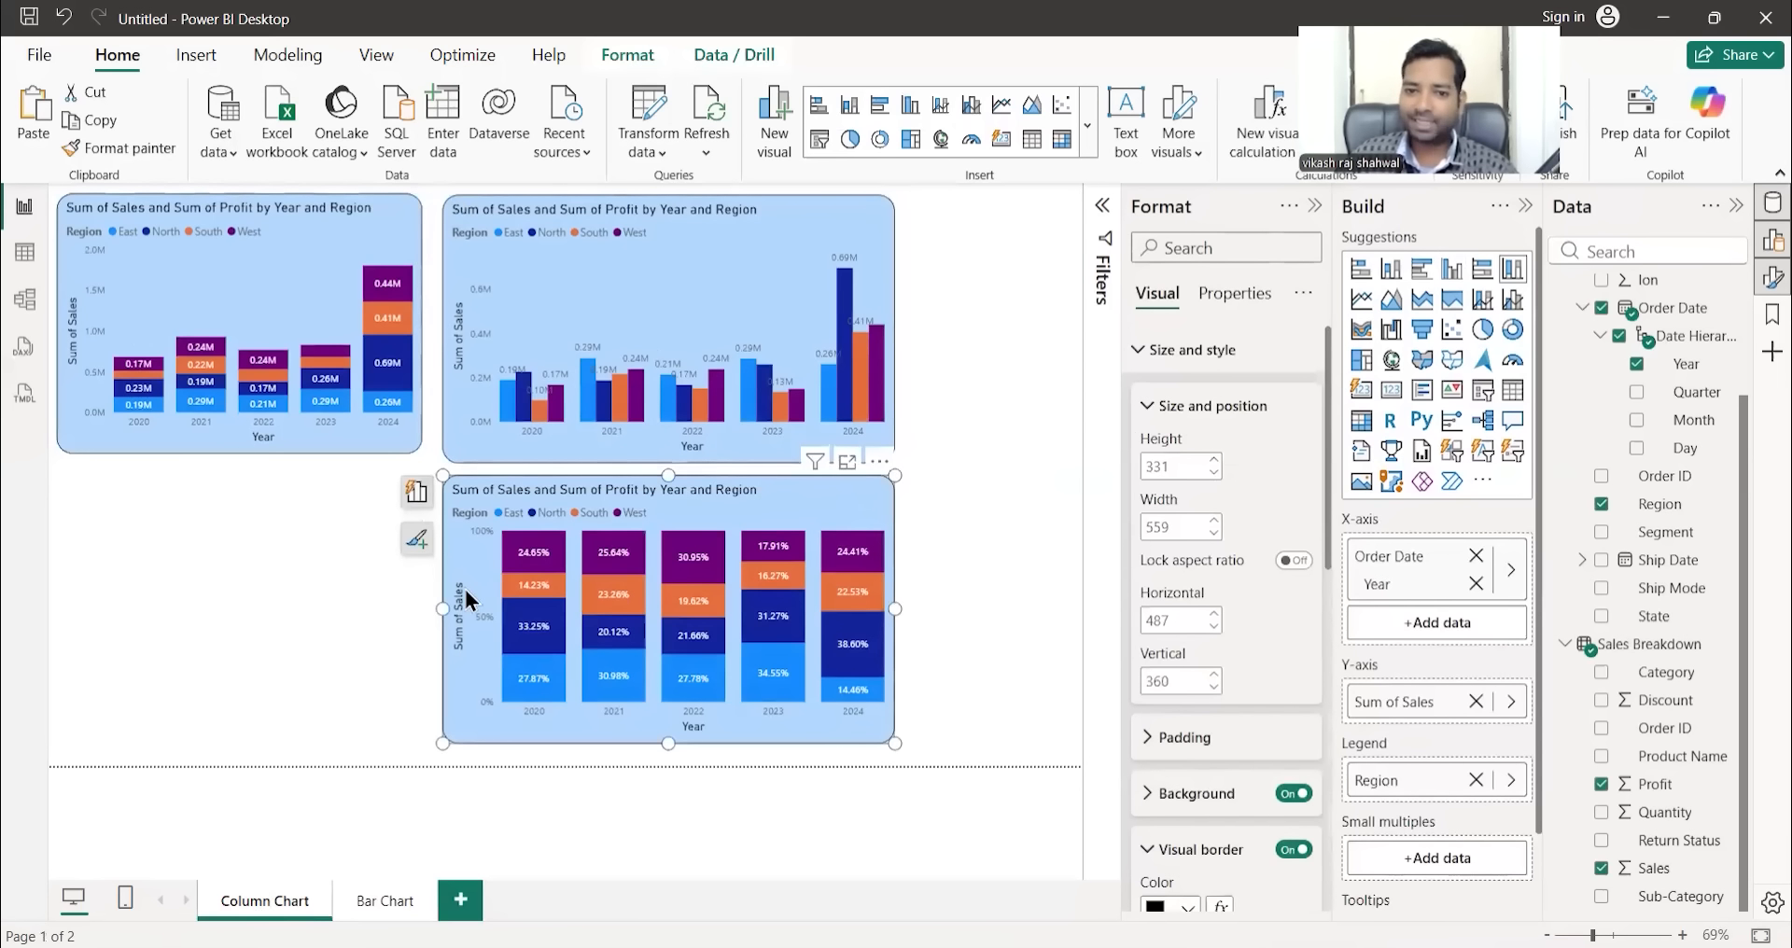
{"action": "left_click", "coordinate": [379, 904]}
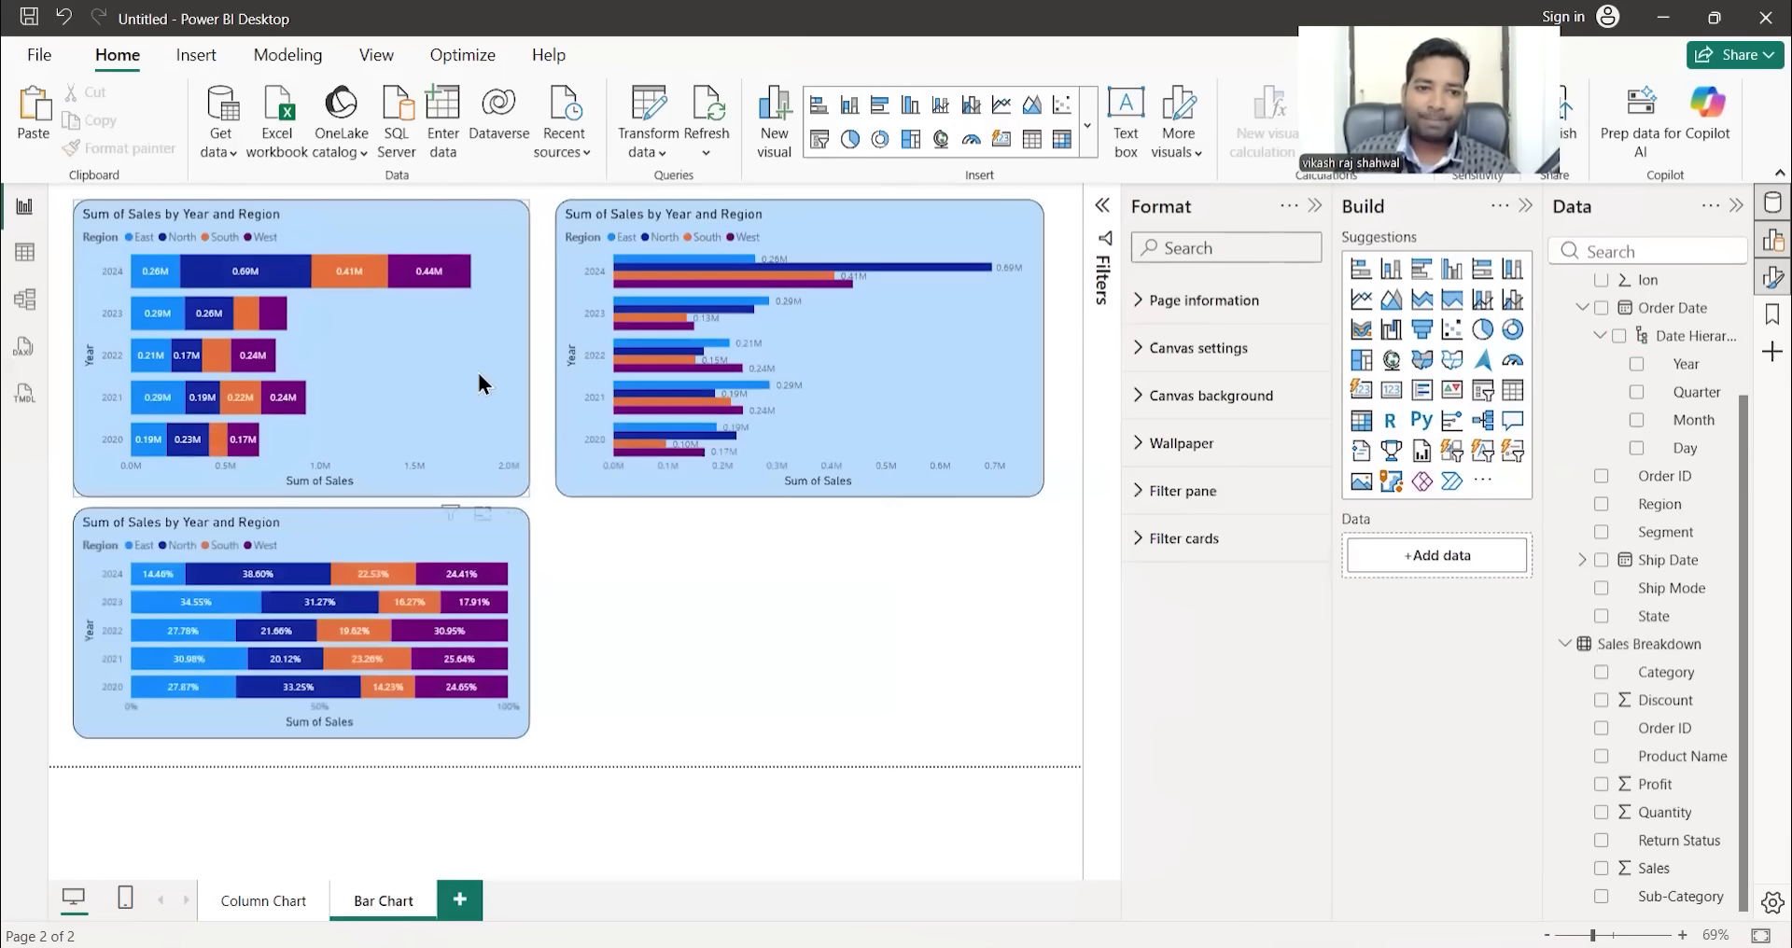
{"action": "left_click", "coordinate": [478, 372]}
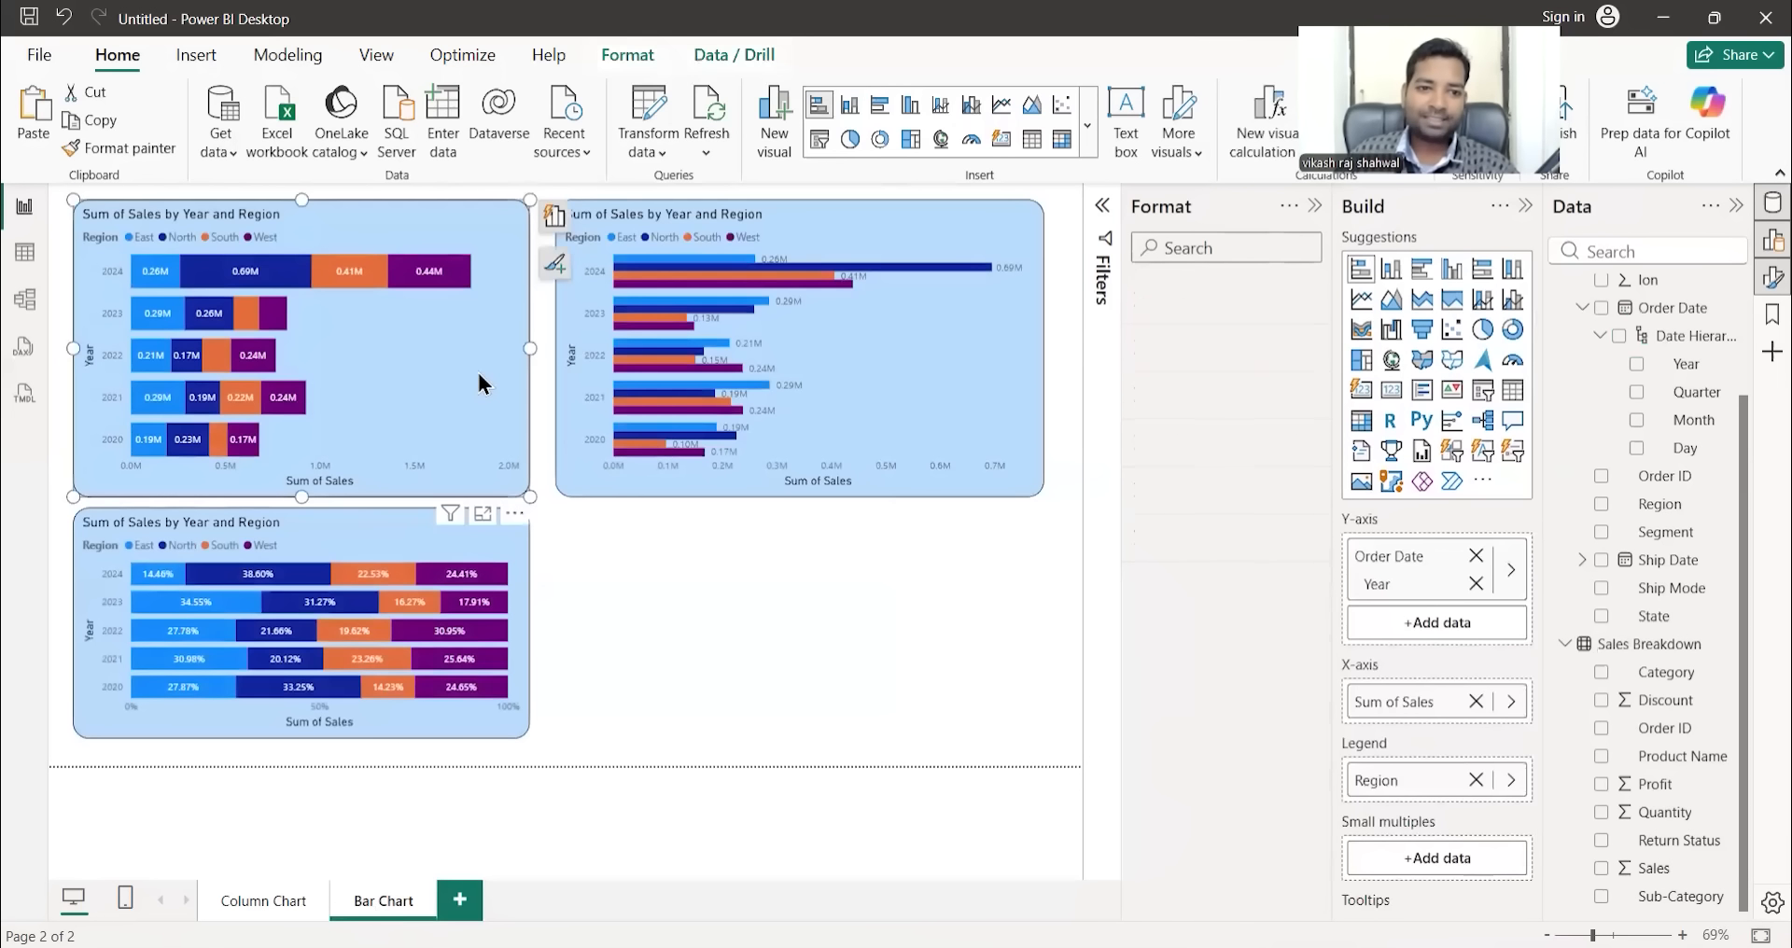
{"action": "left_click", "coordinate": [956, 377]}
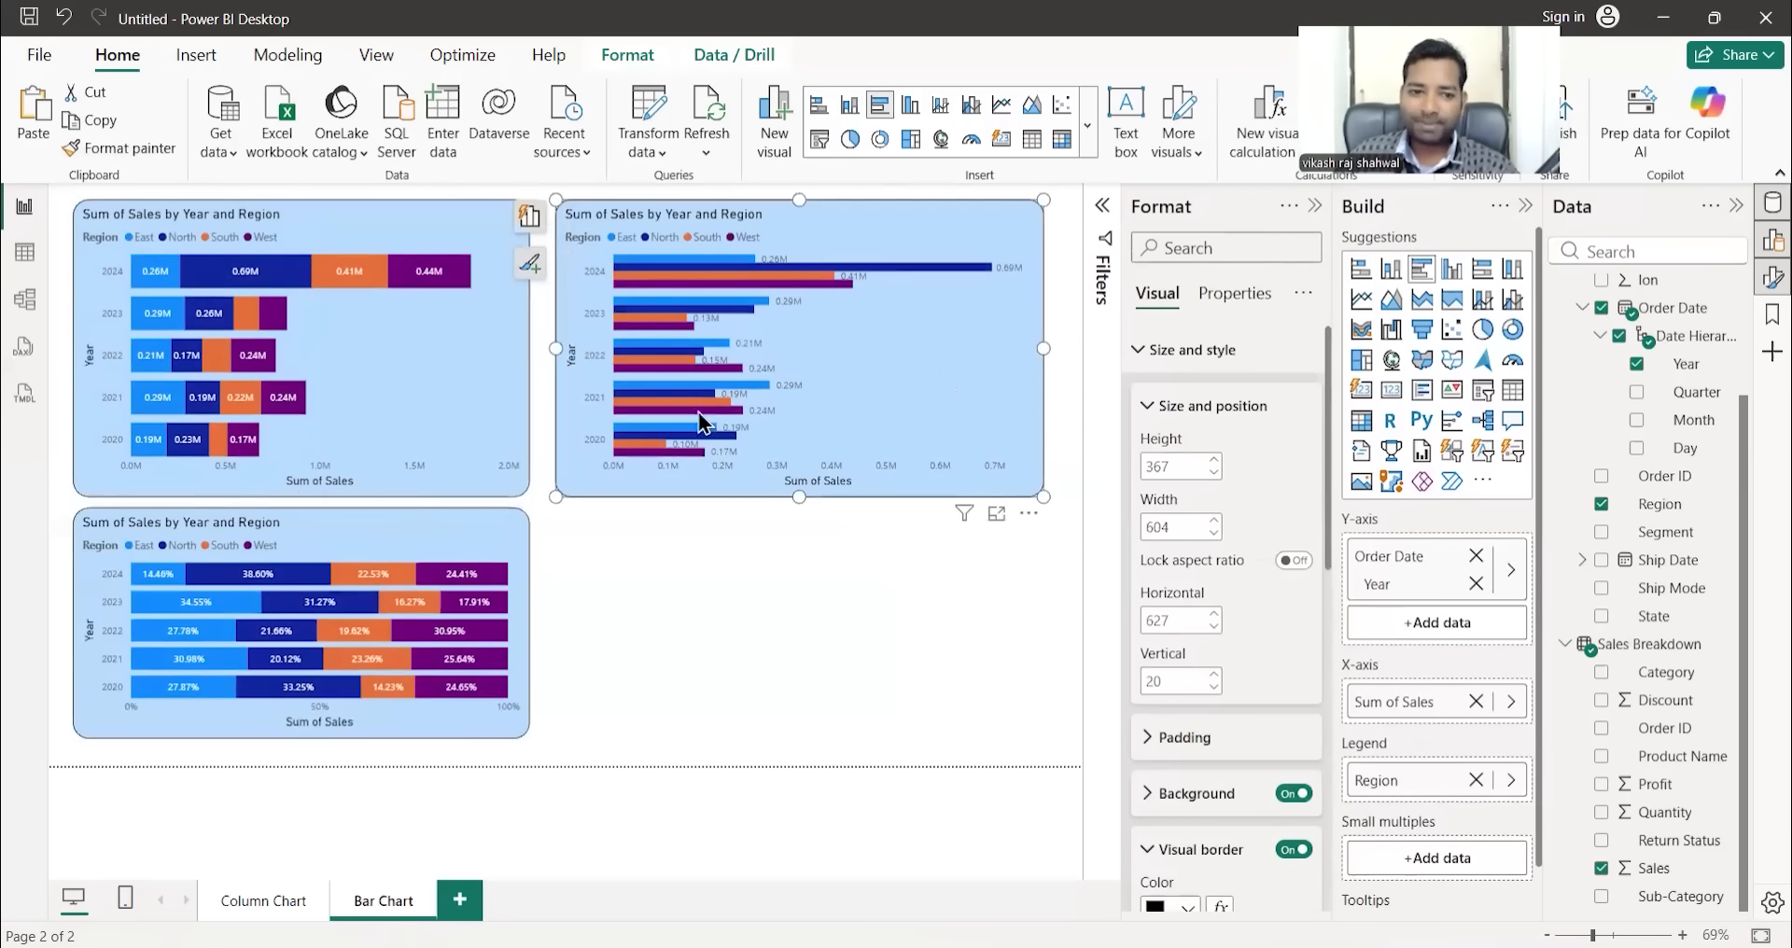
{"action": "left_click", "coordinate": [398, 529]}
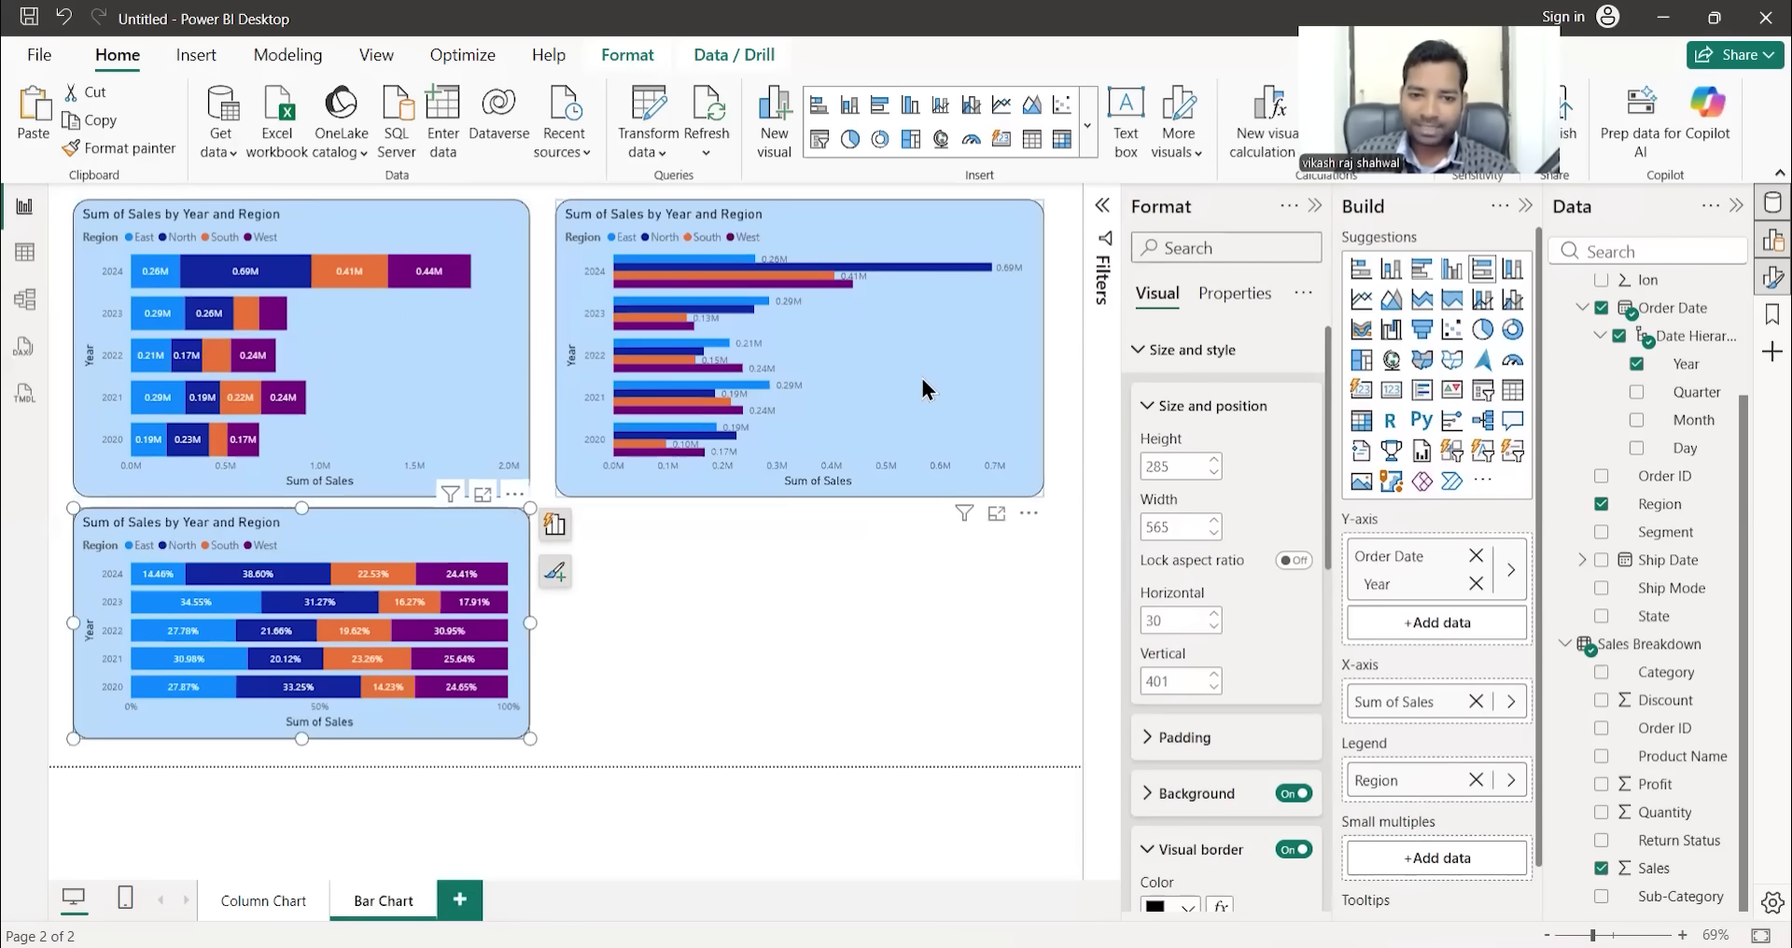
- Add the Profit field to the clustered bar chart's tooltips
{"action": "left_click", "coordinate": [656, 271]}
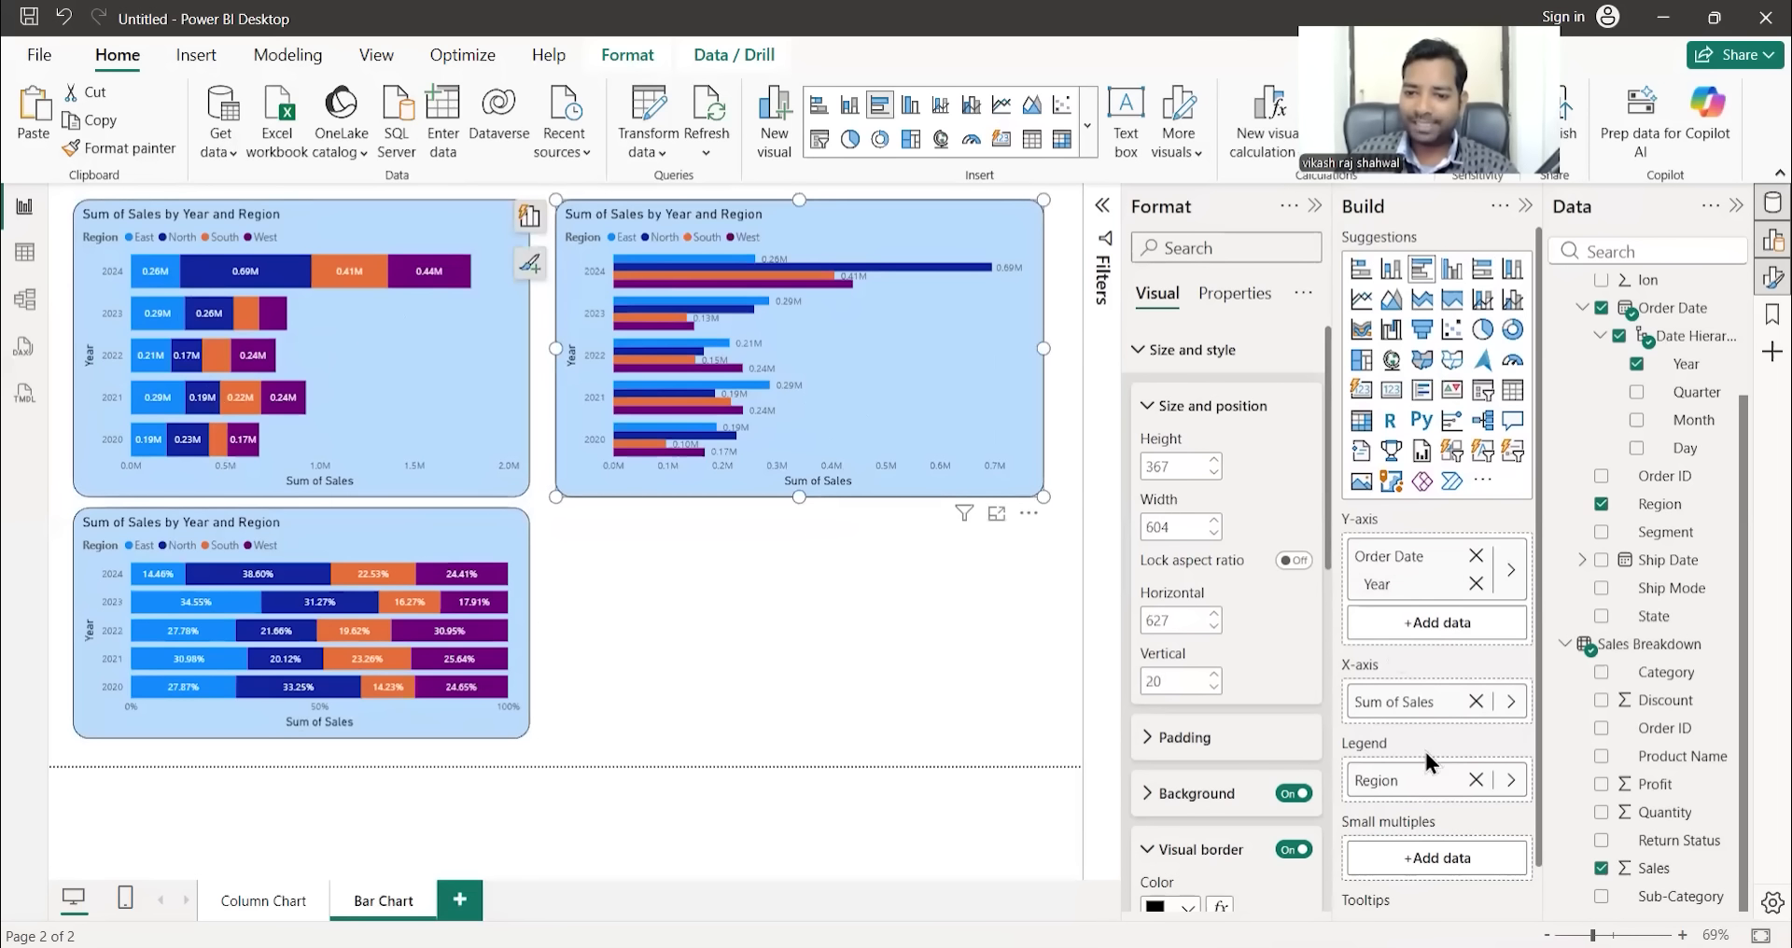
{"action": "scroll", "coordinate": [1419, 755], "scroll_direction": "down", "scroll_amount": 1}
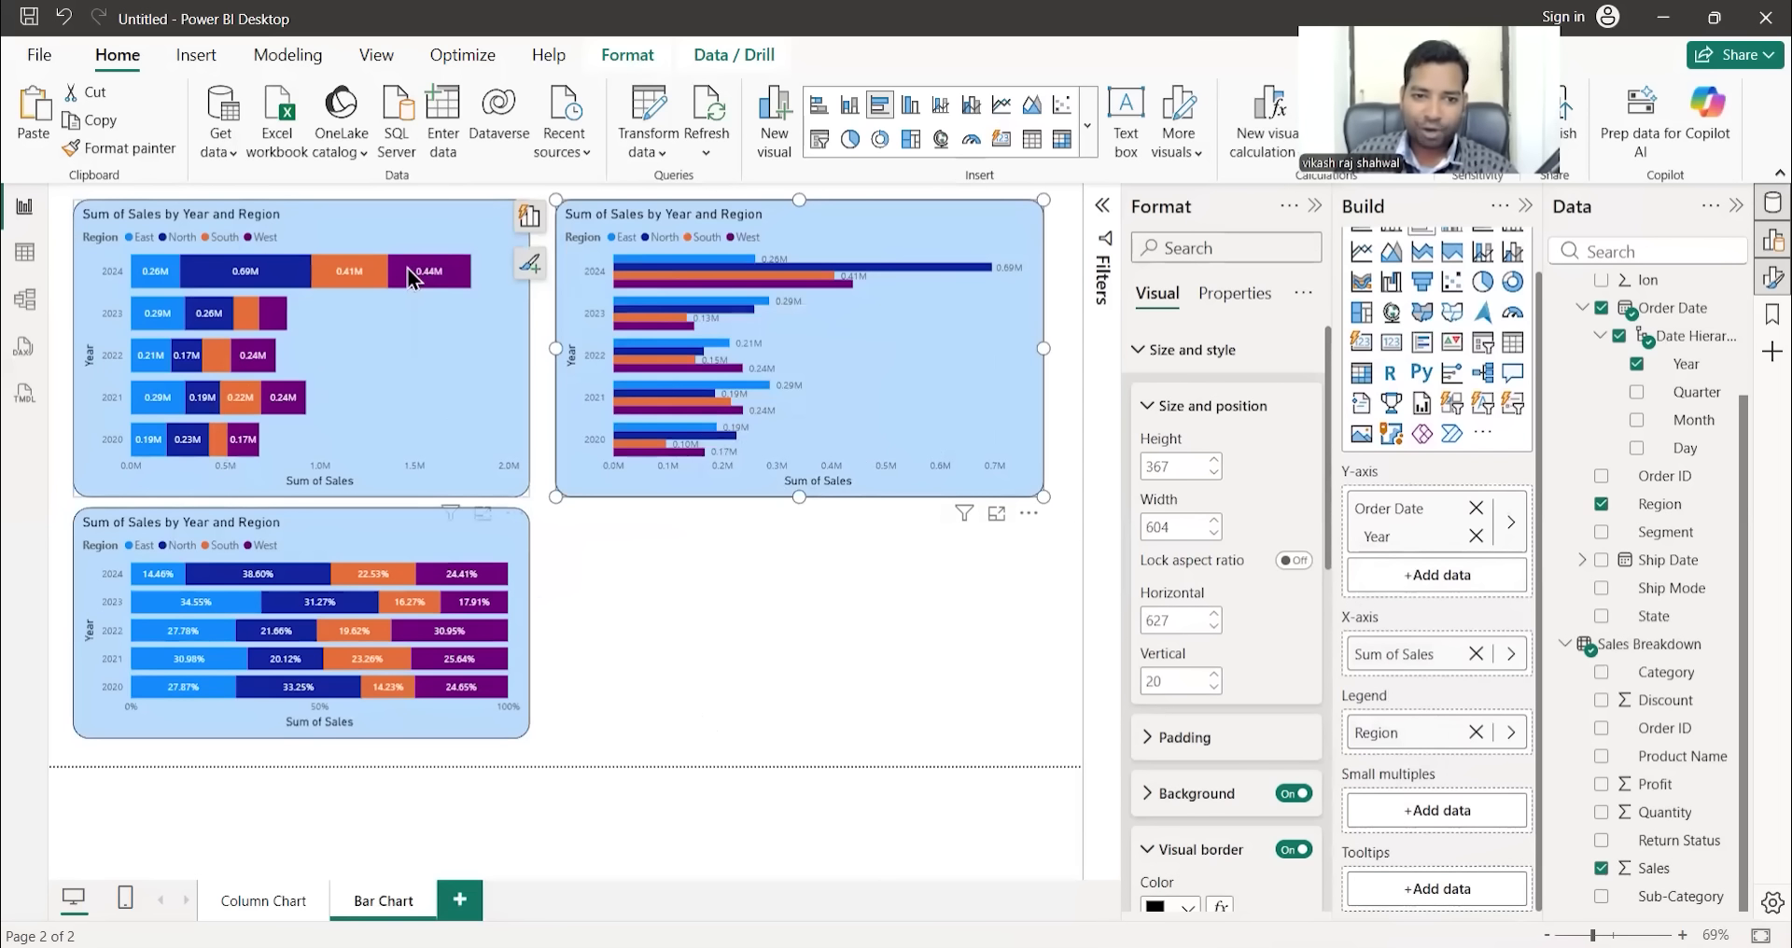
{"action": "mouse_move", "coordinate": [413, 271]}
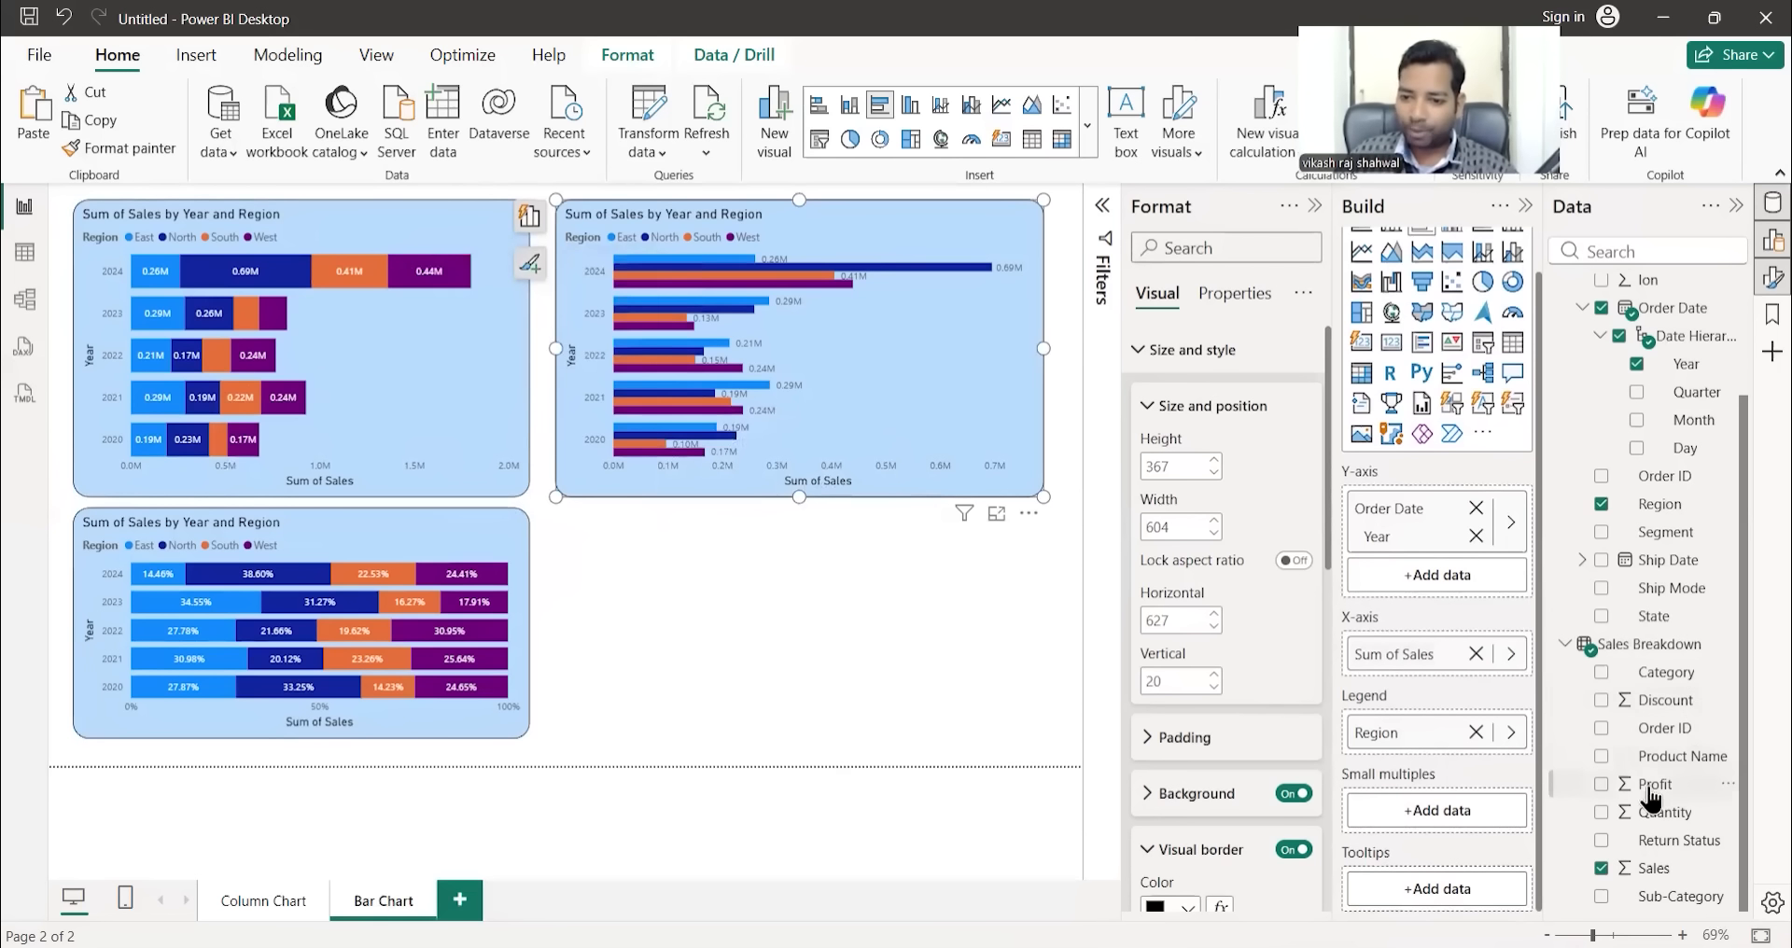
{"action": "left_click_drag", "start_coordinate": [1643, 800], "coordinate": [1472, 901]}
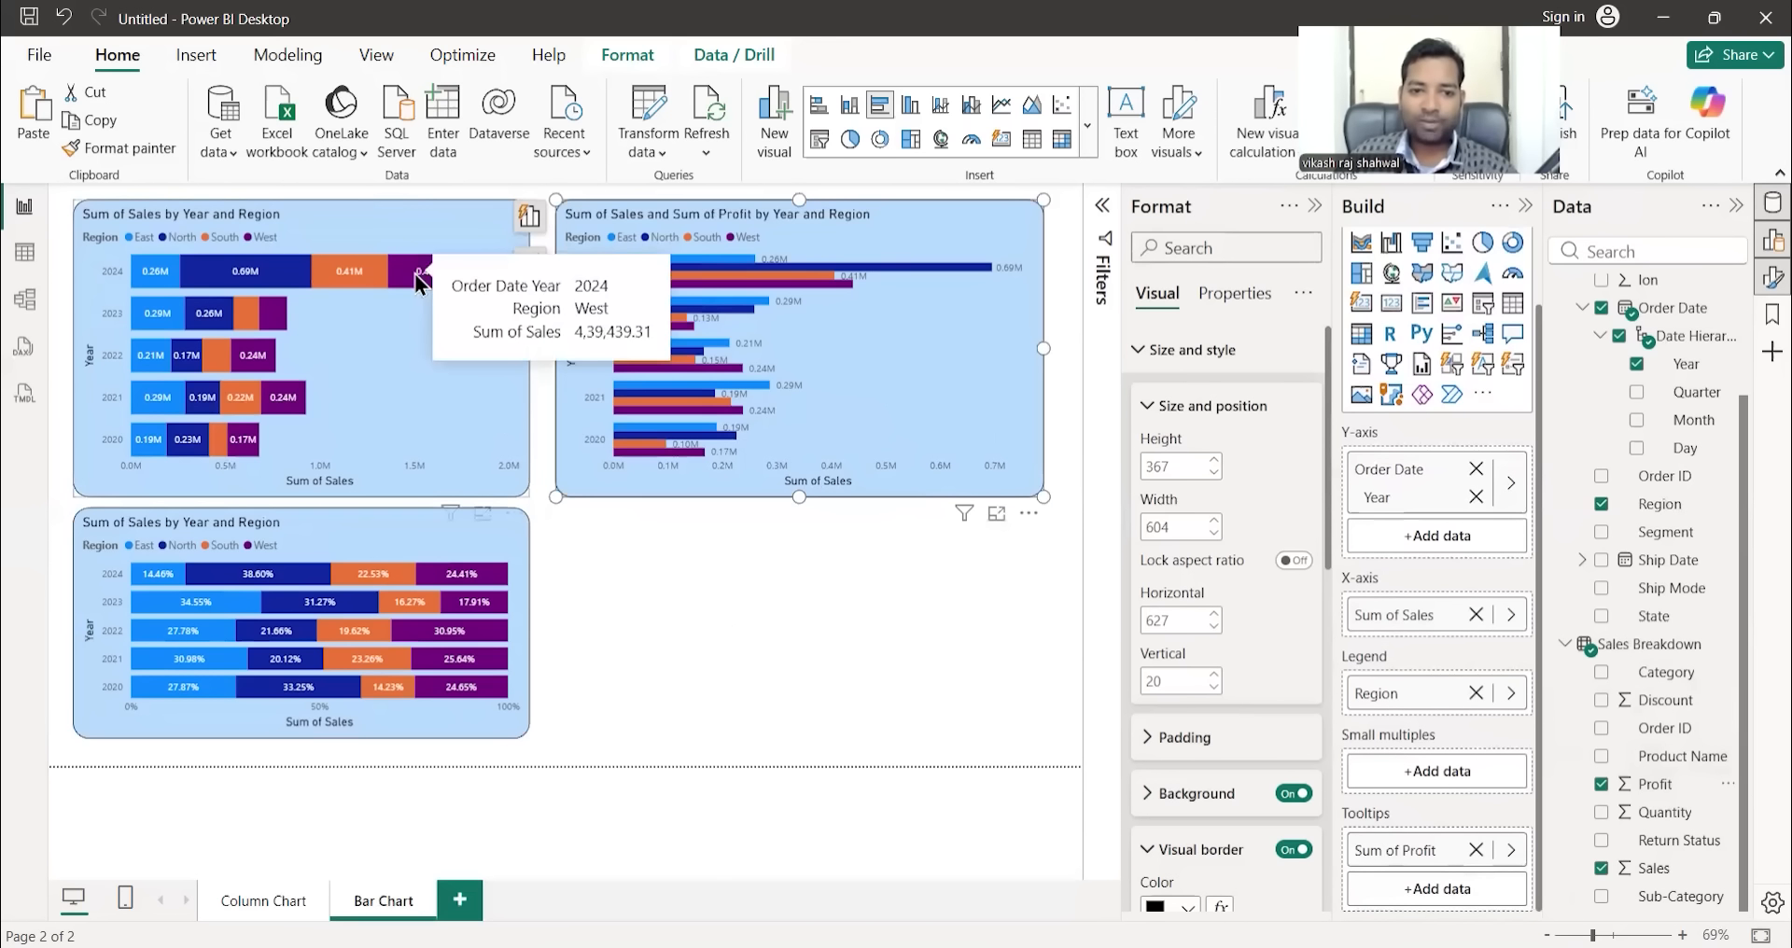
- Select the stacked bar chart and check the tooltip of its 2024 West segment
{"action": "left_click", "coordinate": [829, 695]}
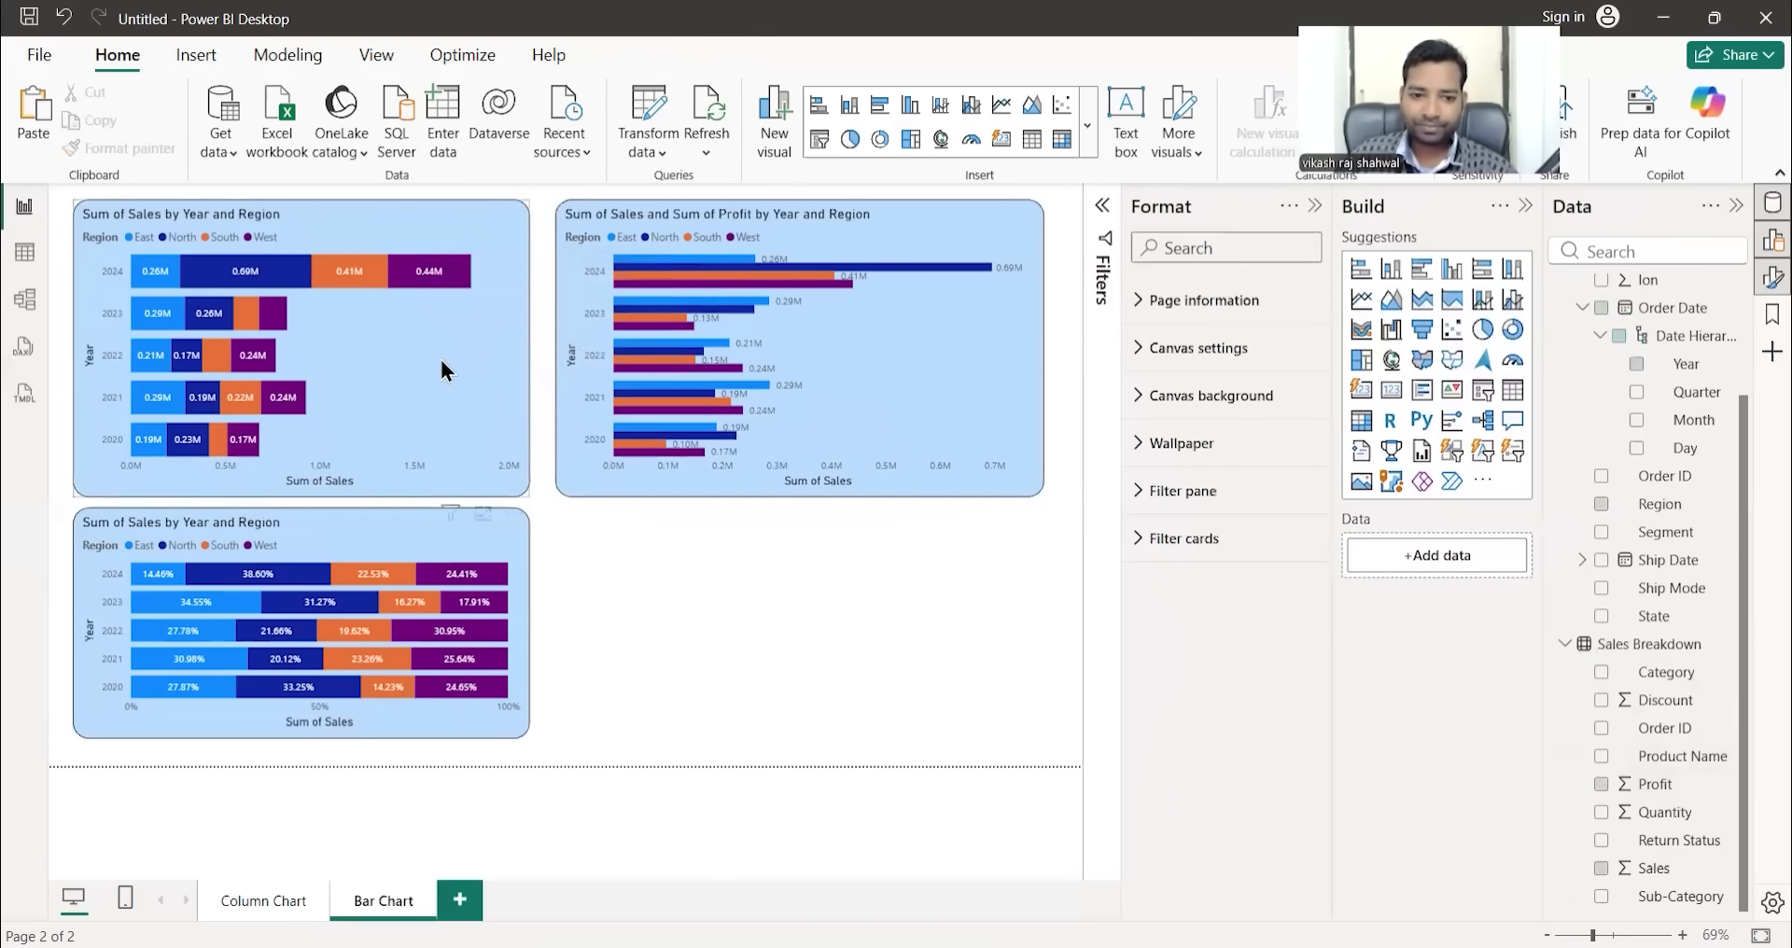
{"action": "left_click", "coordinate": [442, 361]}
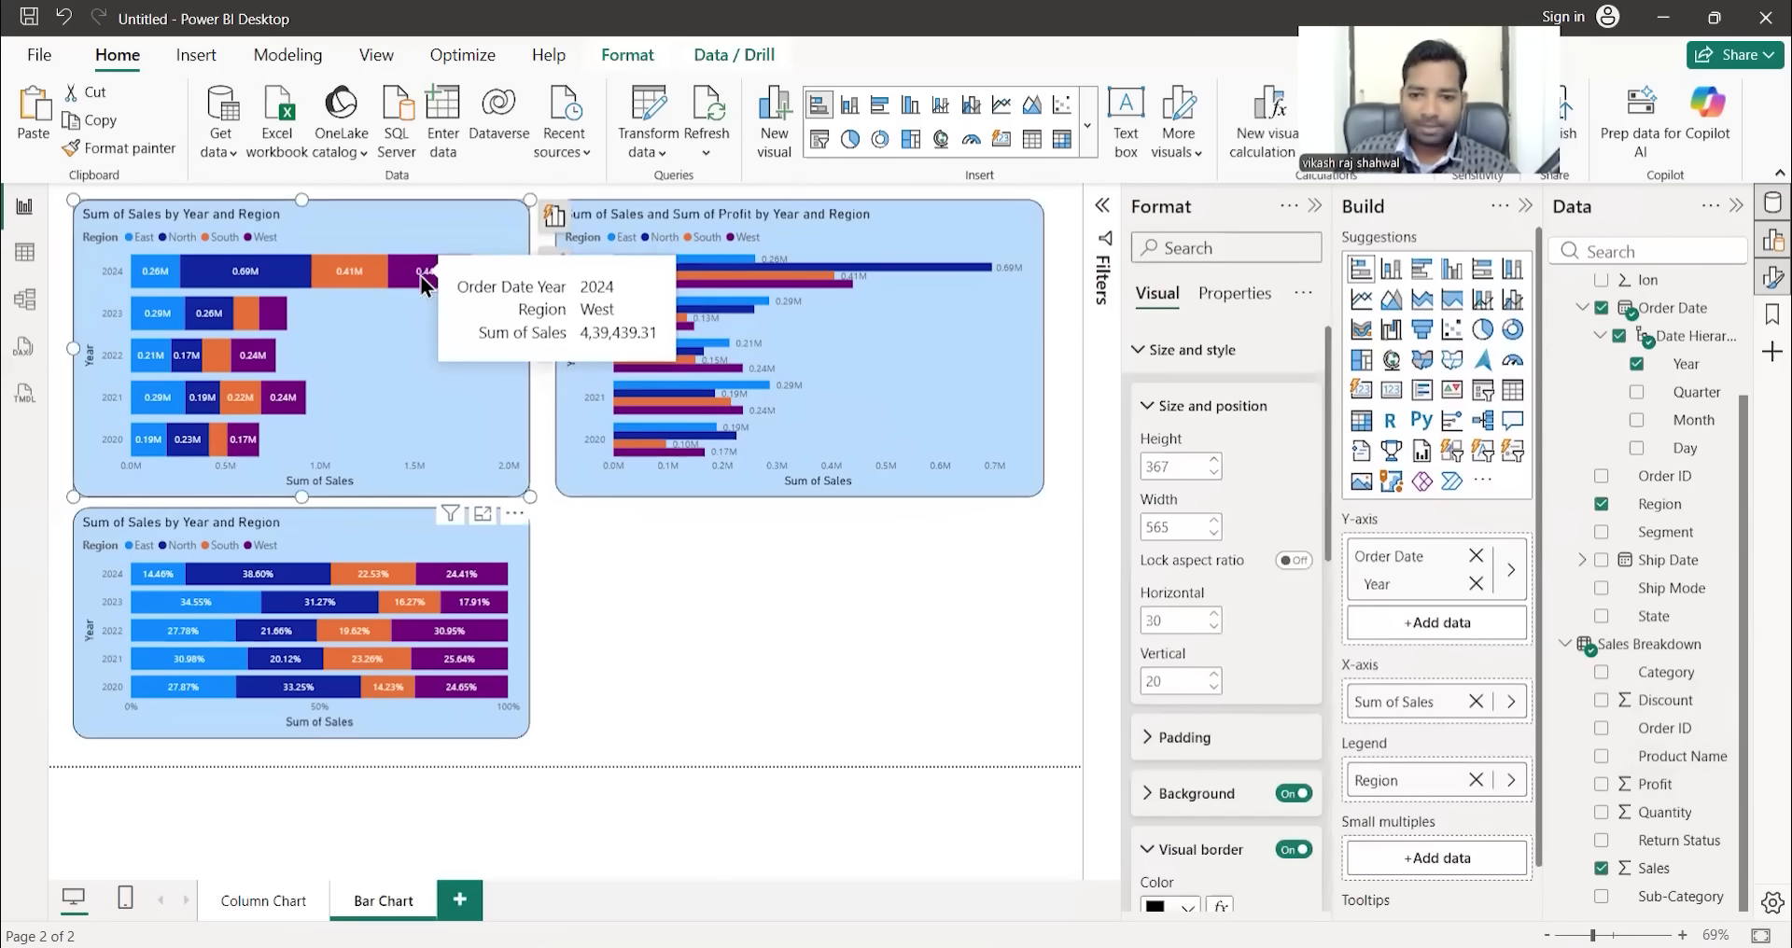
- Add the Profit field to the stacked bar chart's tooltips and check the tooltip of its 2024 West segment
{"action": "scroll", "coordinate": [1423, 663], "scroll_direction": "down", "scroll_amount": 1}
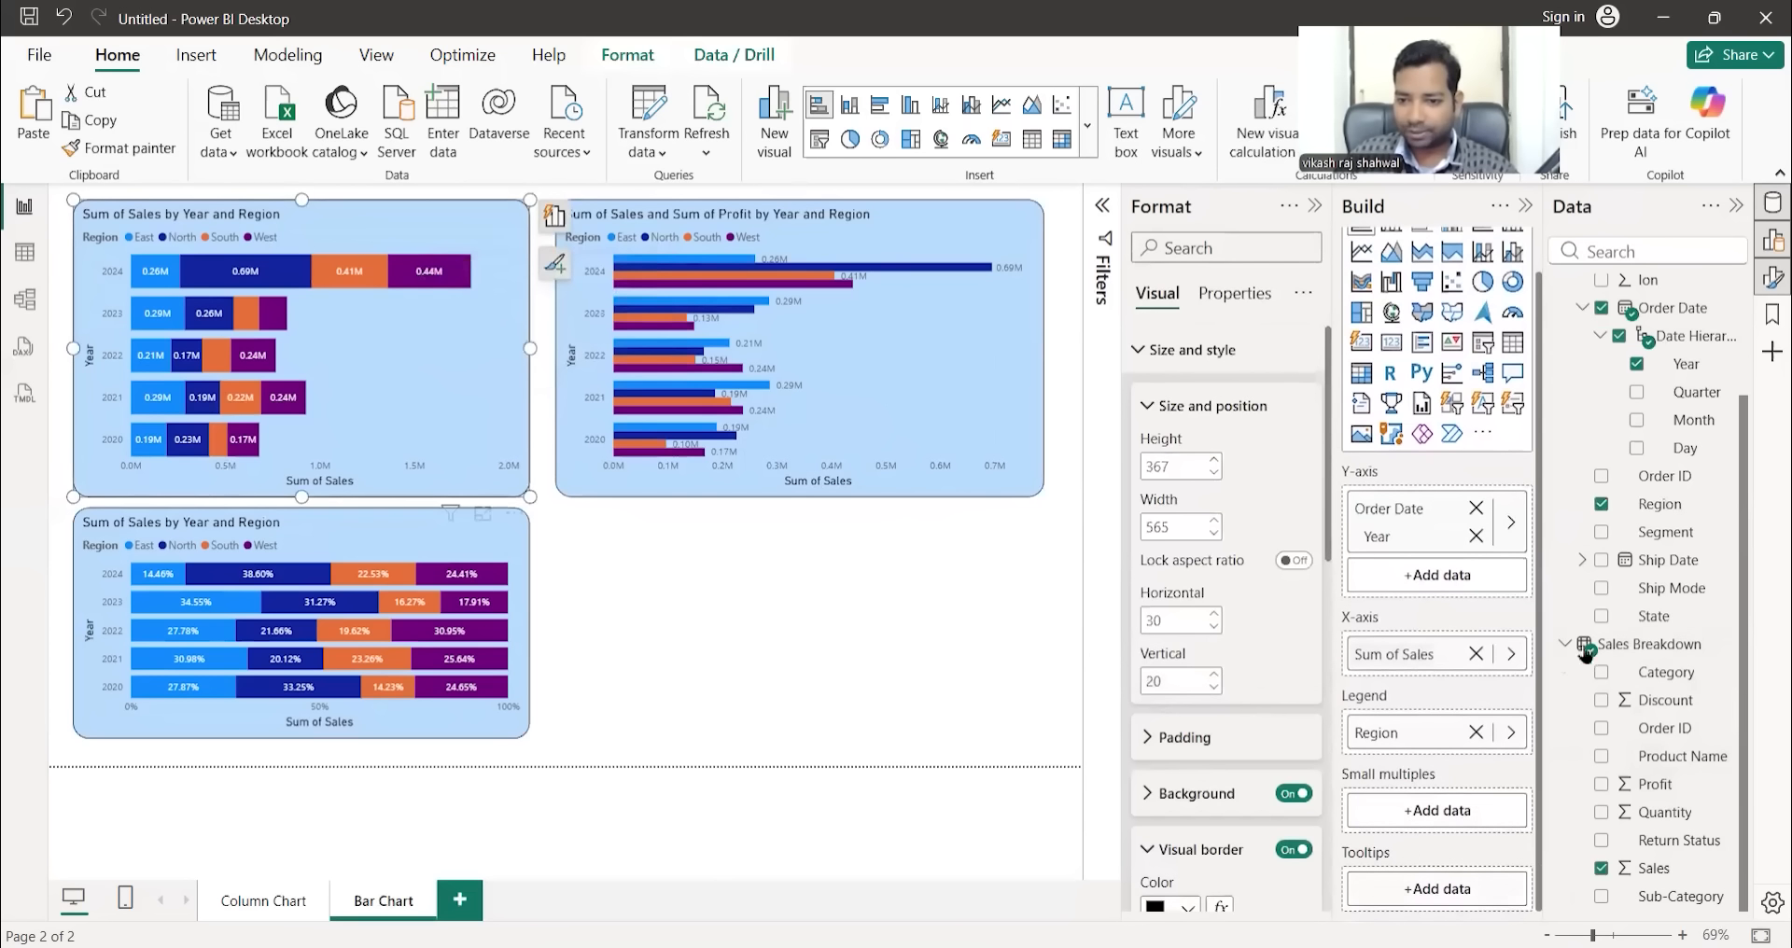
{"action": "left_click_drag", "start_coordinate": [1655, 784], "coordinate": [1447, 891]}
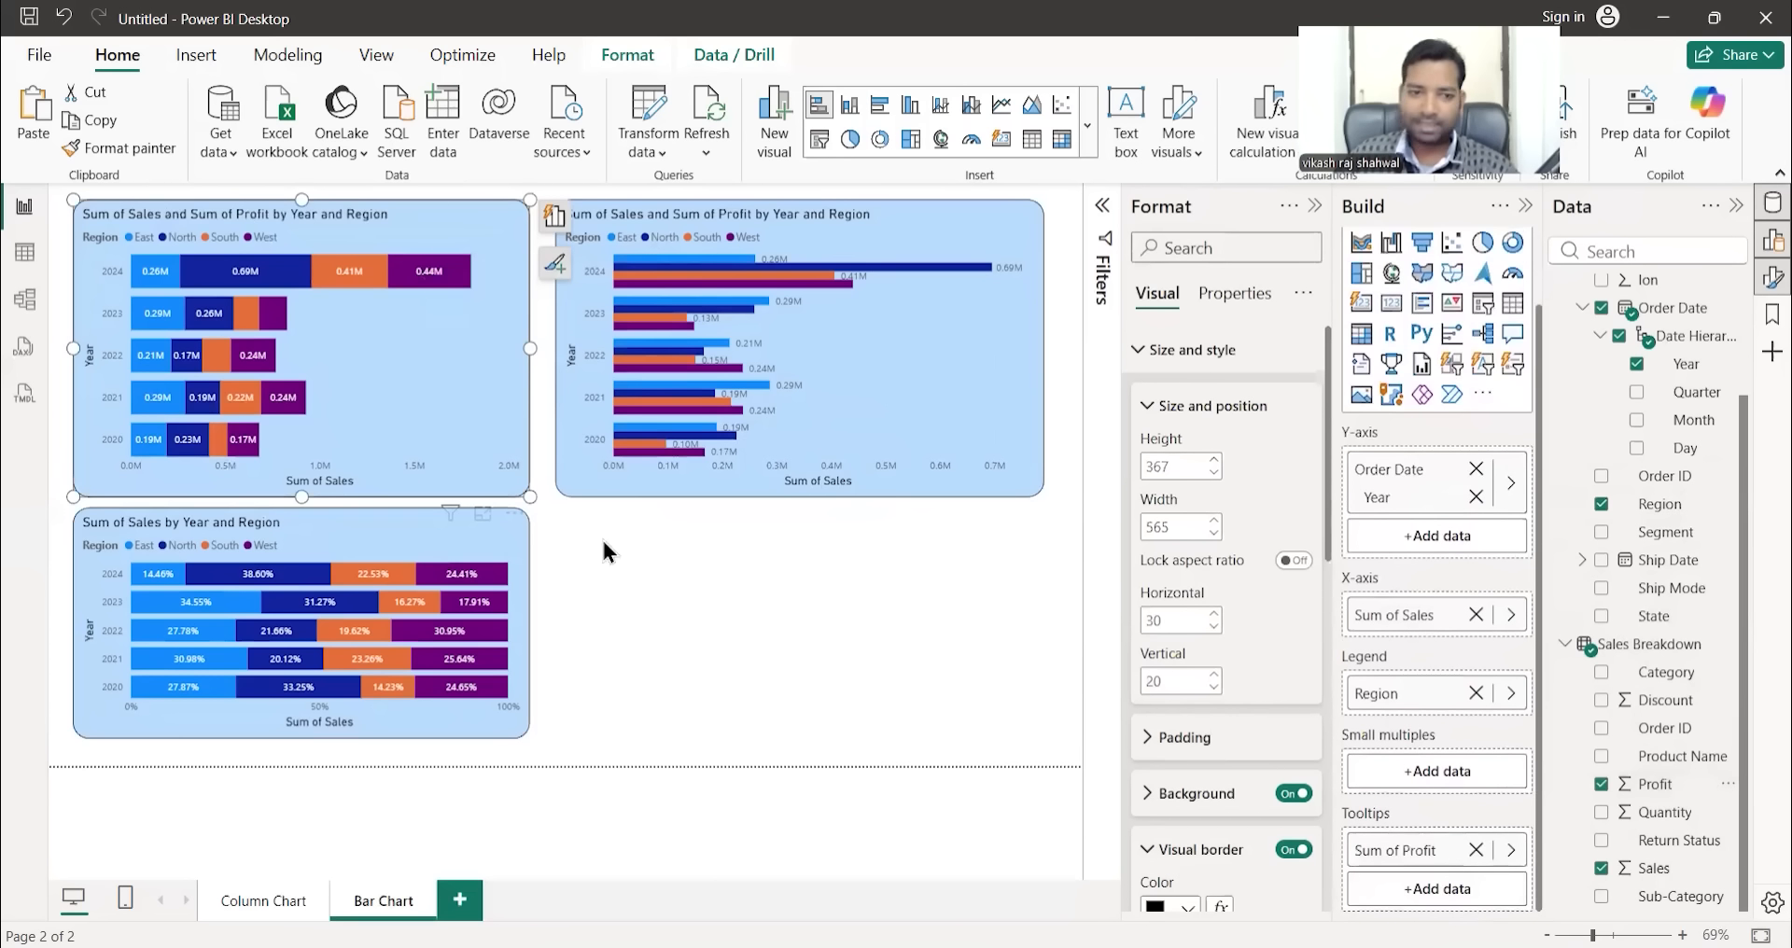
{"action": "mouse_move", "coordinate": [411, 281]}
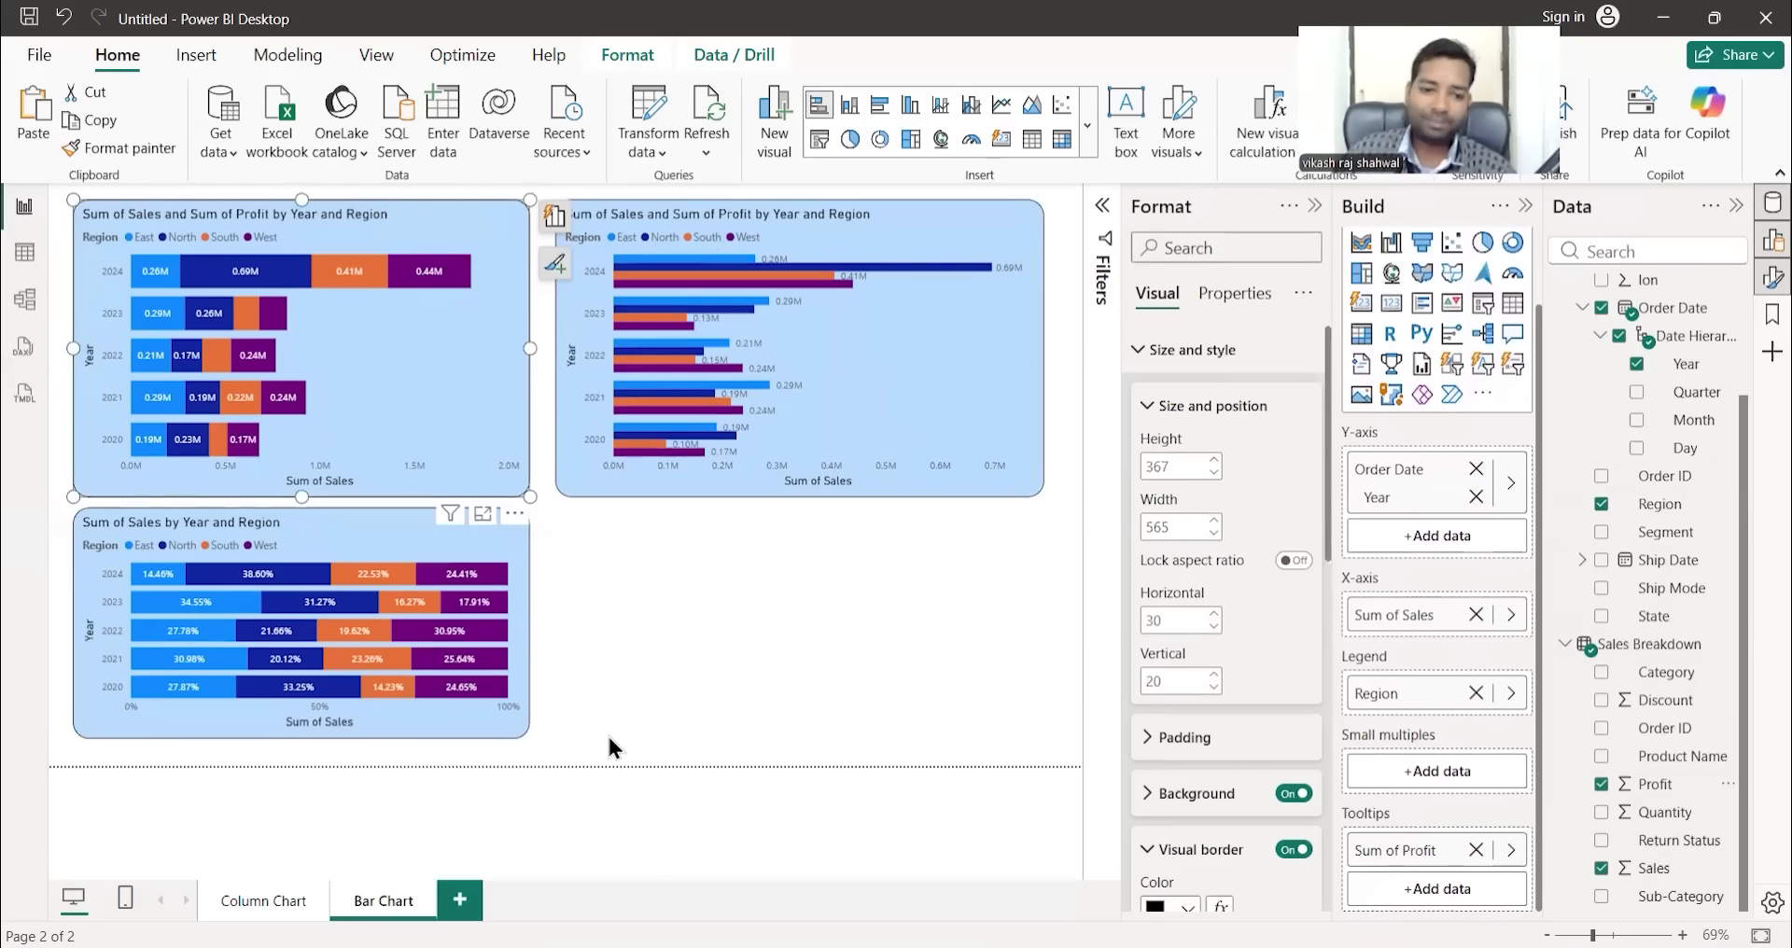
- Examine the stacked column chart's region segments by year on the Column Chart page and return to the Bar Chart page
{"action": "left_click", "coordinate": [241, 902]}
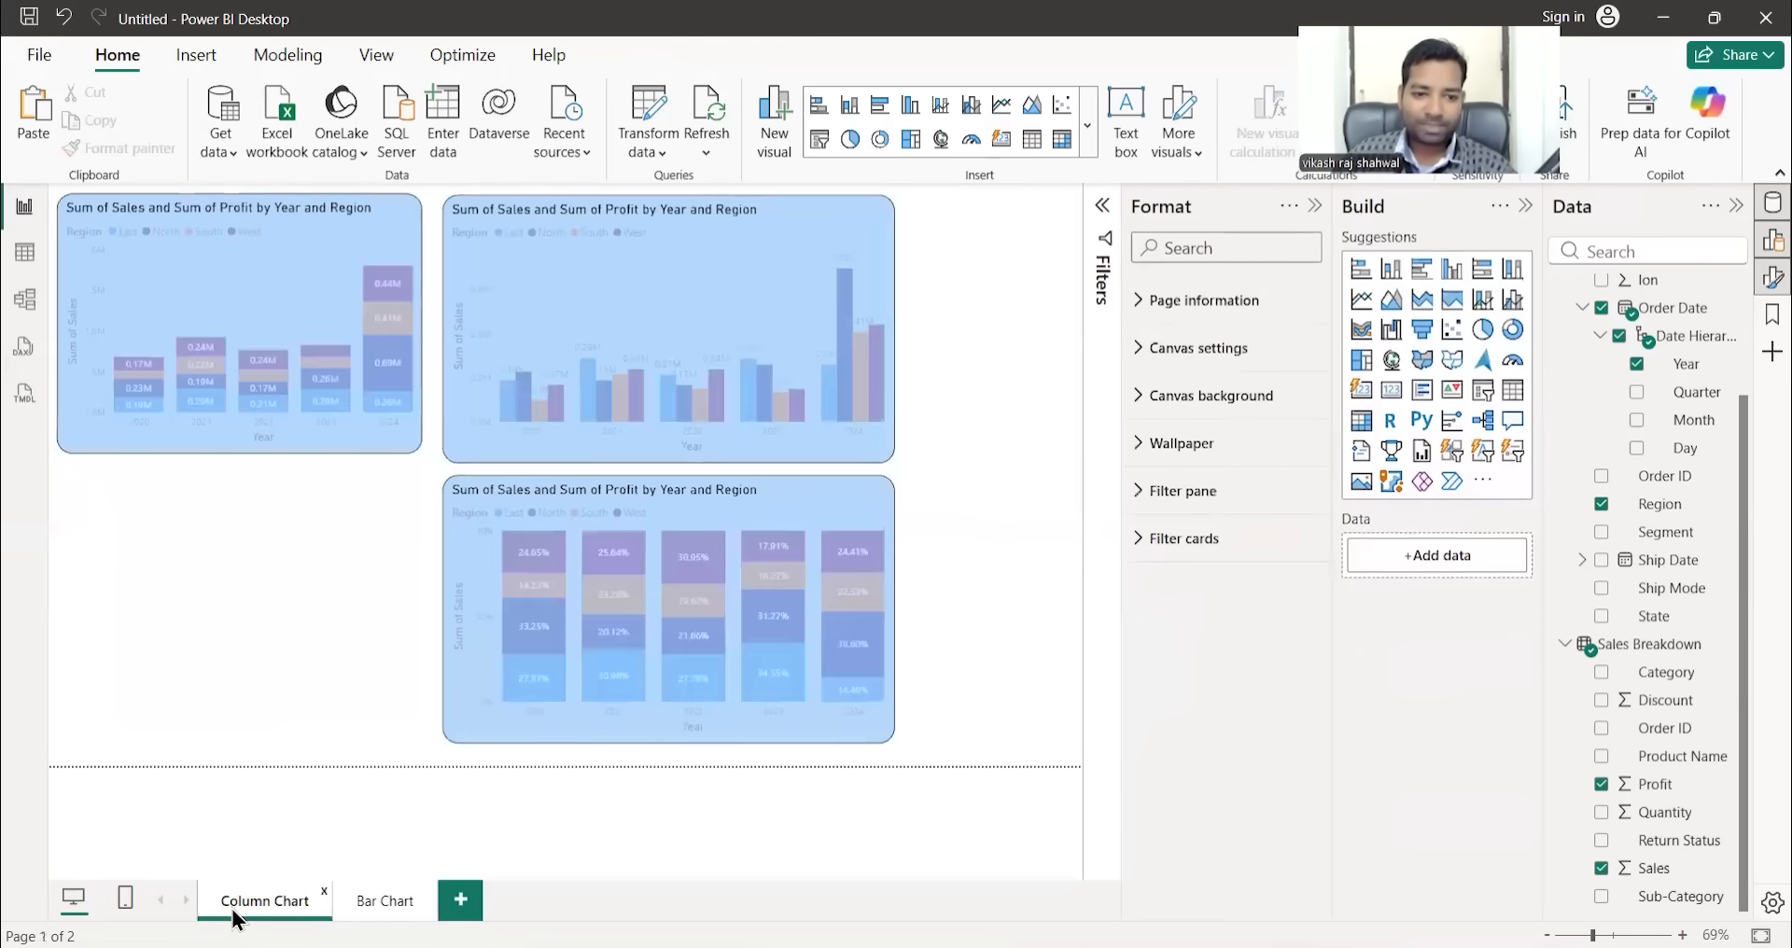
{"action": "left_click", "coordinate": [111, 251]}
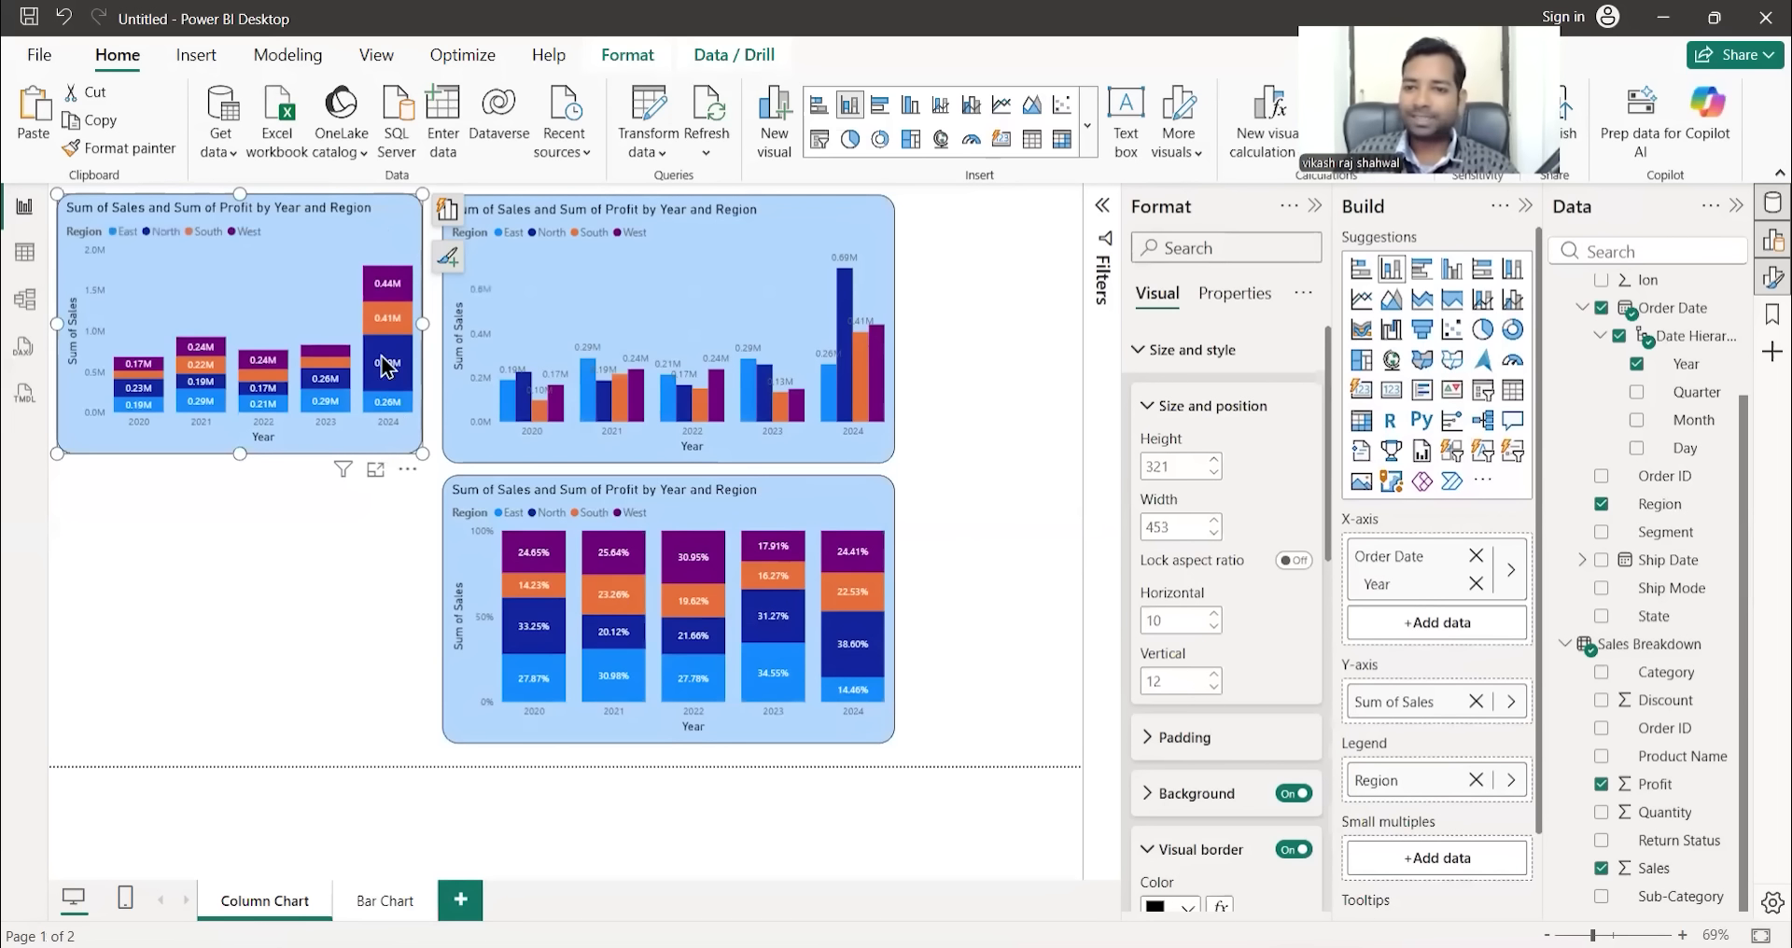
{"action": "mouse_move", "coordinate": [384, 411]}
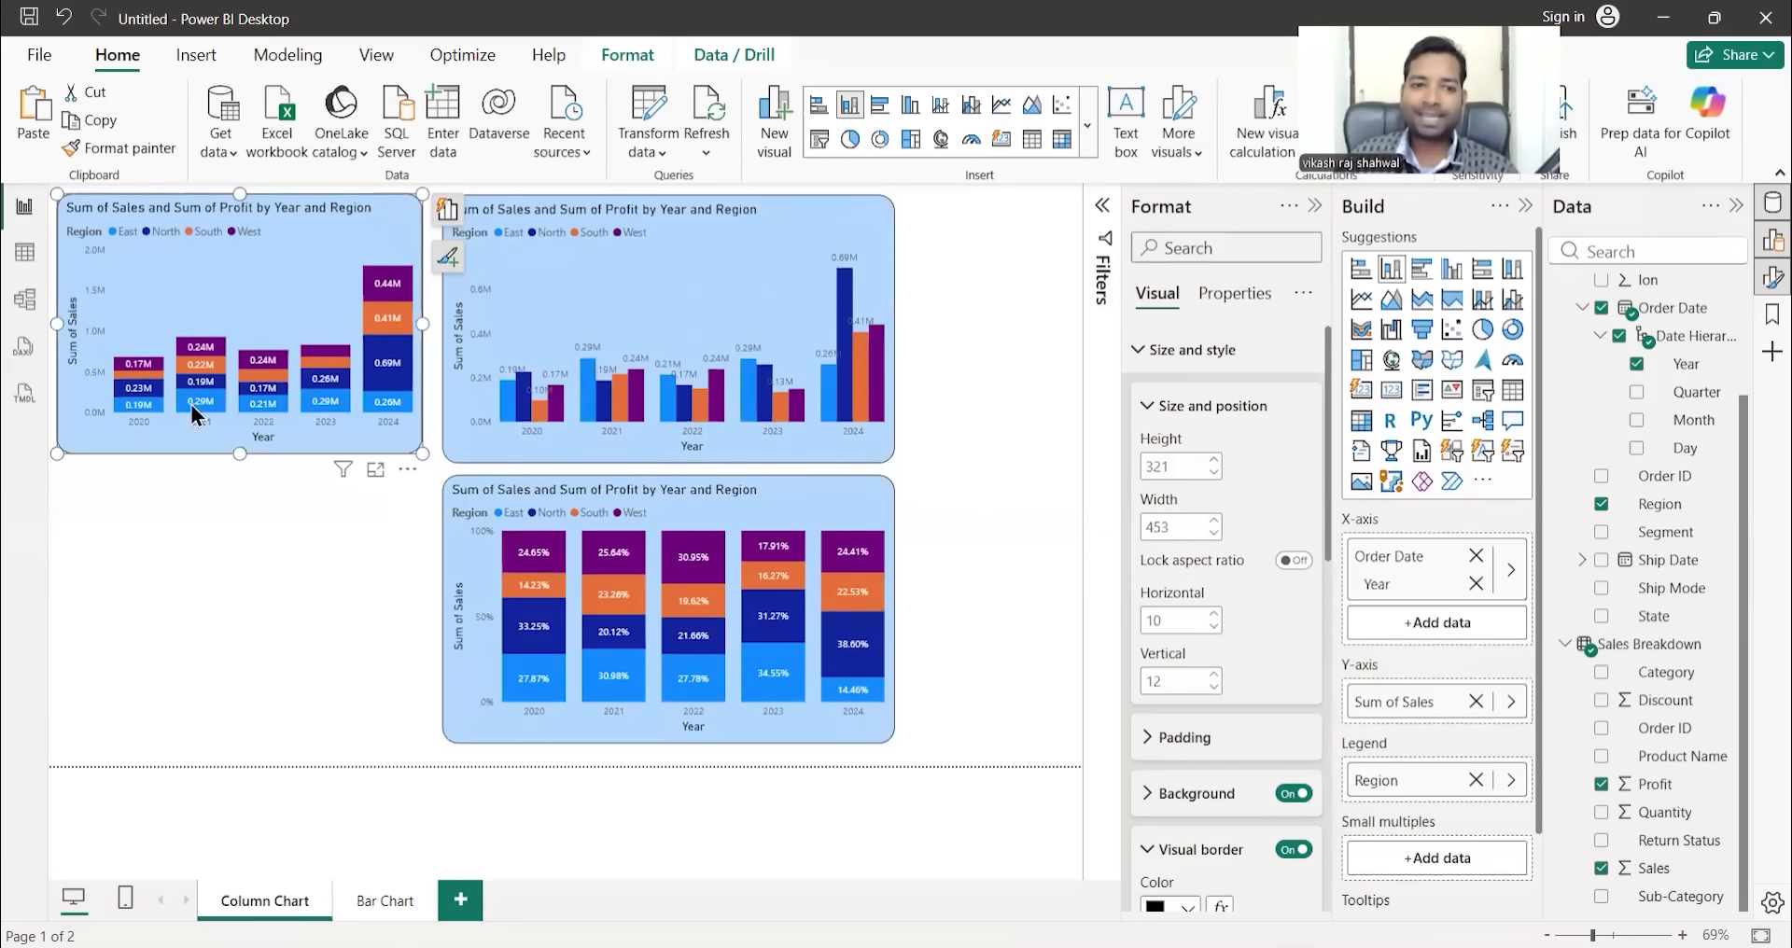
{"action": "left_click", "coordinate": [386, 900]}
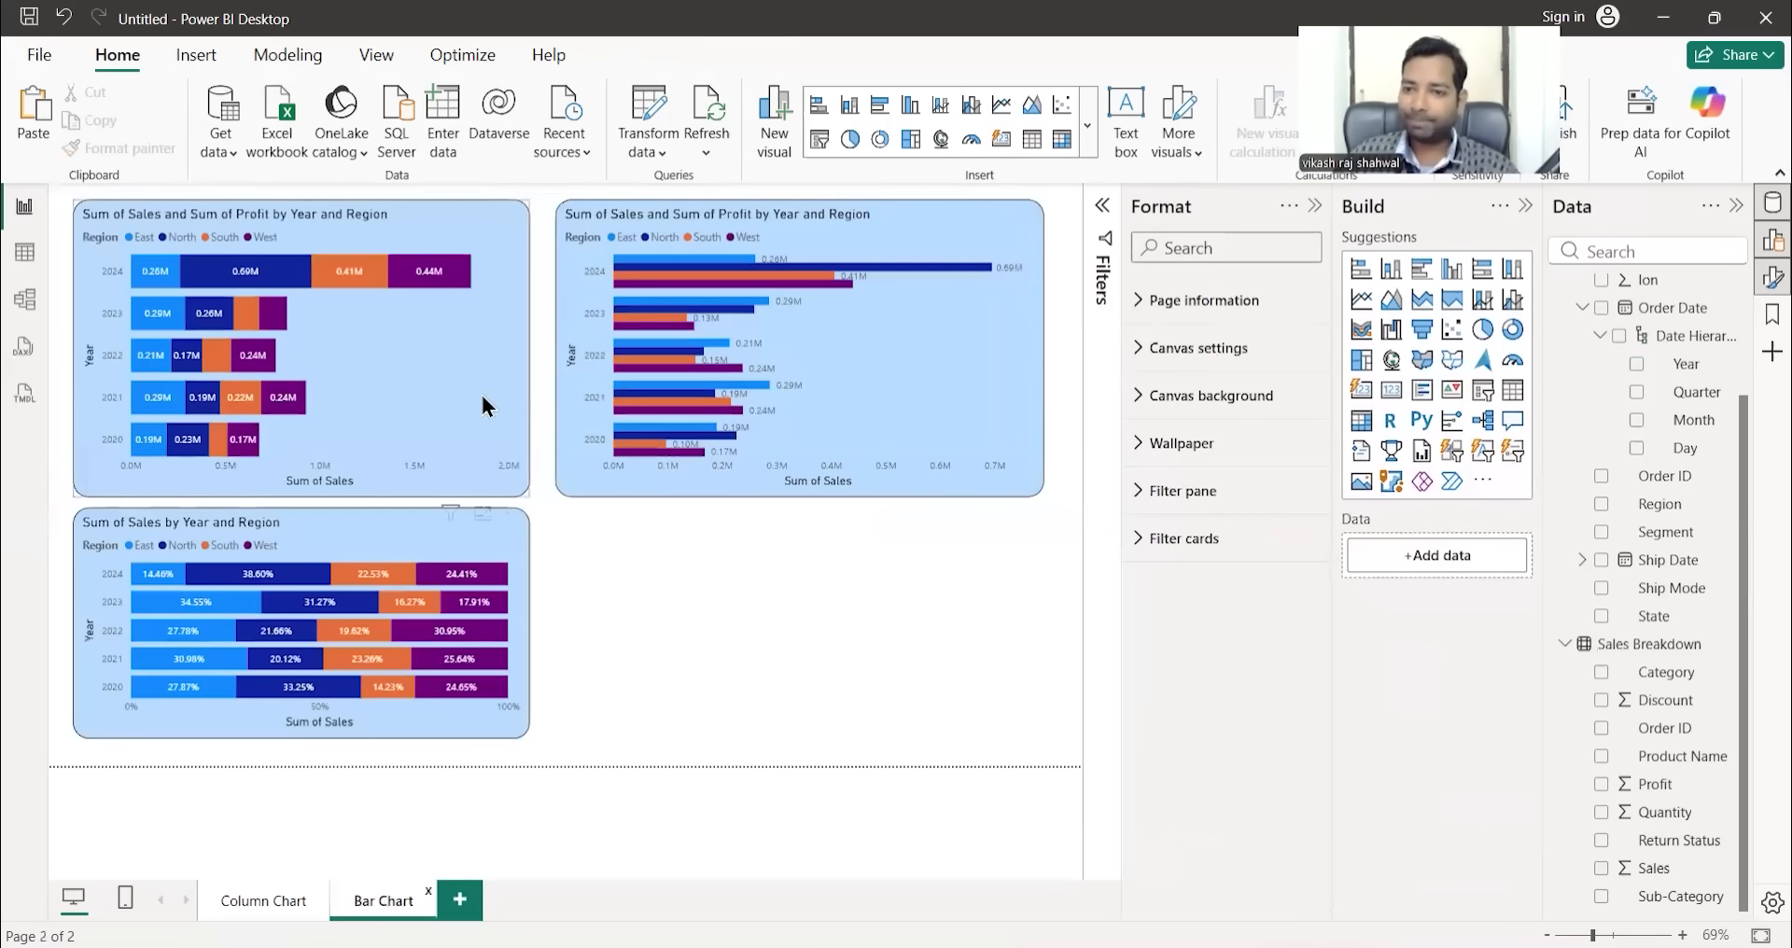